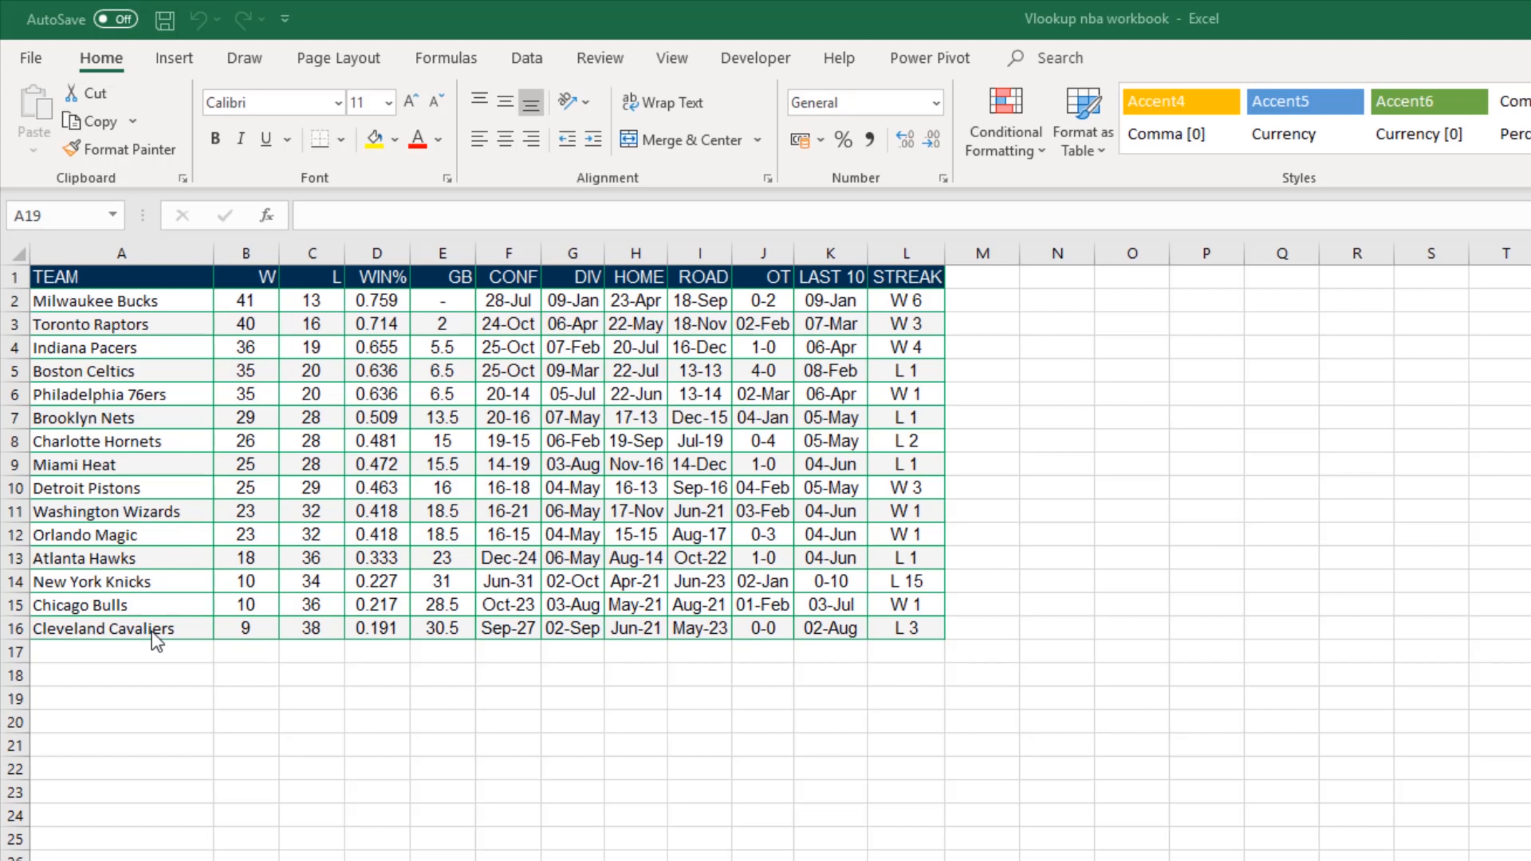
Step: Examine the standings table A1:L16 and the Milwaukee Bucks row, from the team name across to the streak
click(169, 632)
drag(933, 641, 173, 277)
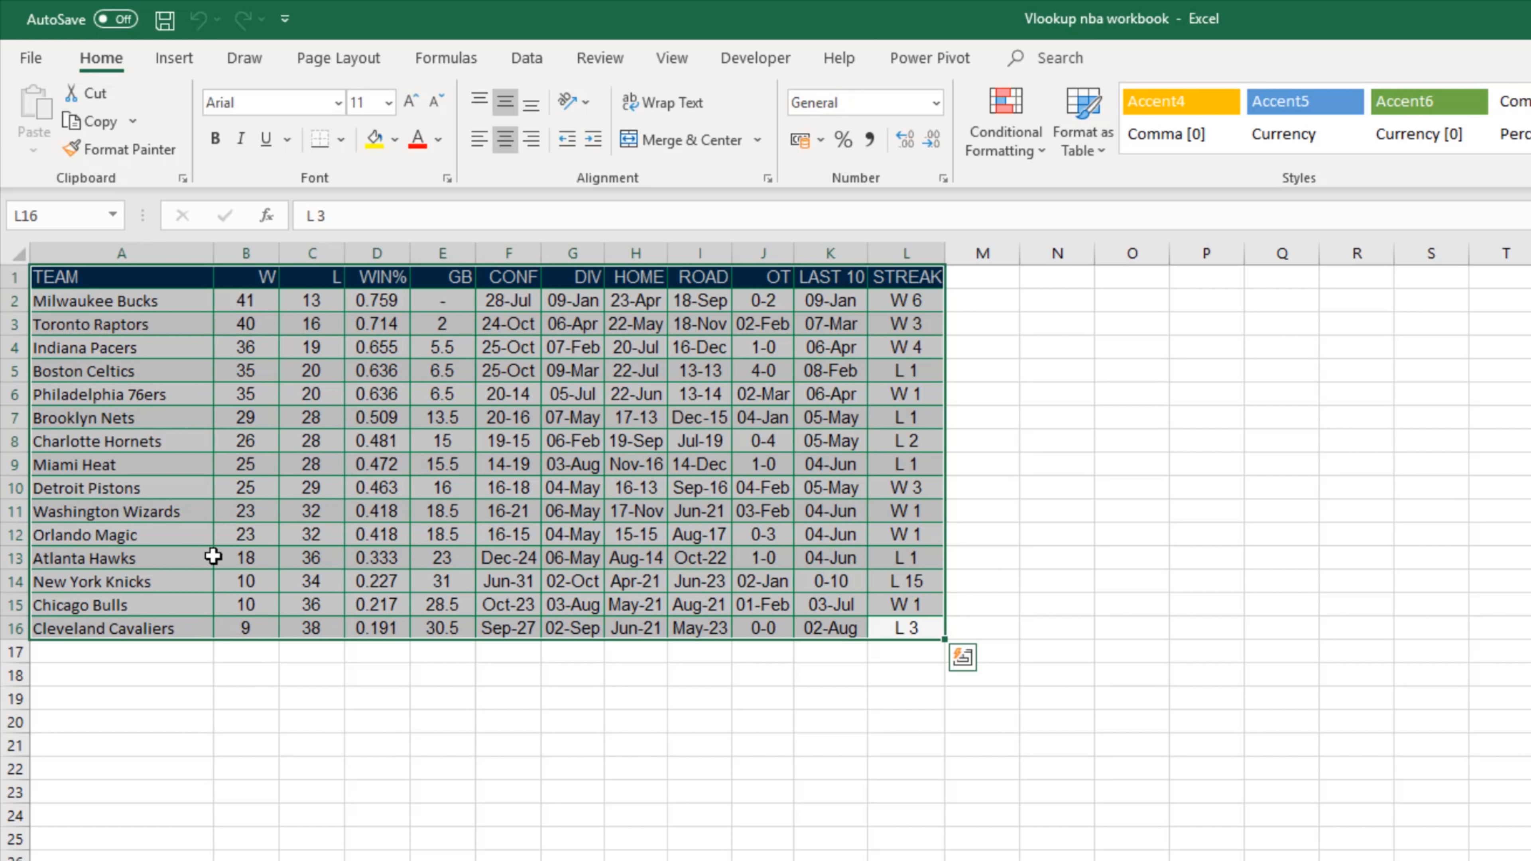
click(48, 299)
shift+click(898, 301)
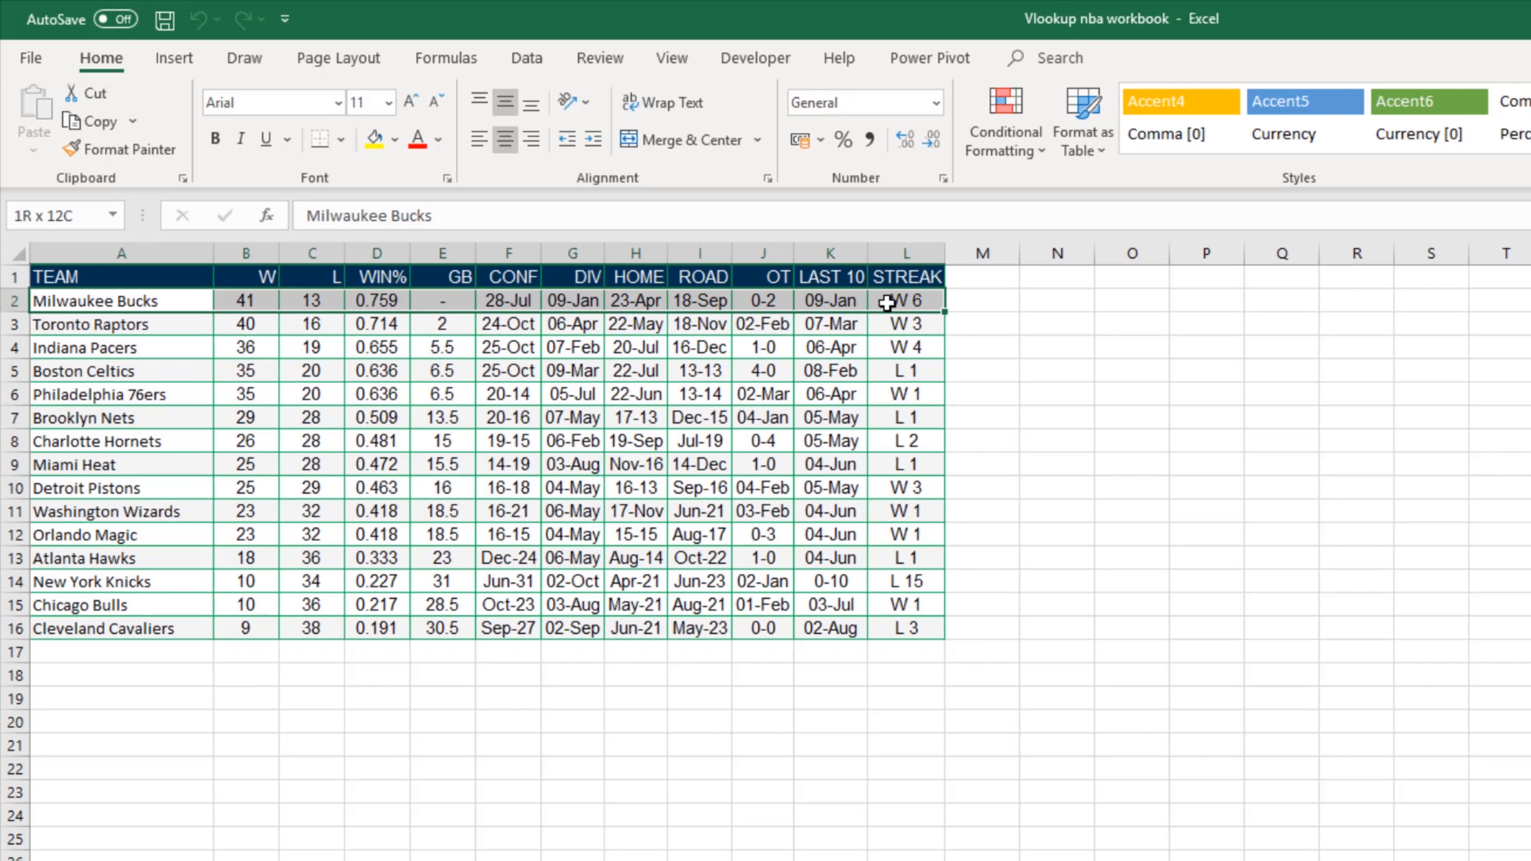
click(108, 300)
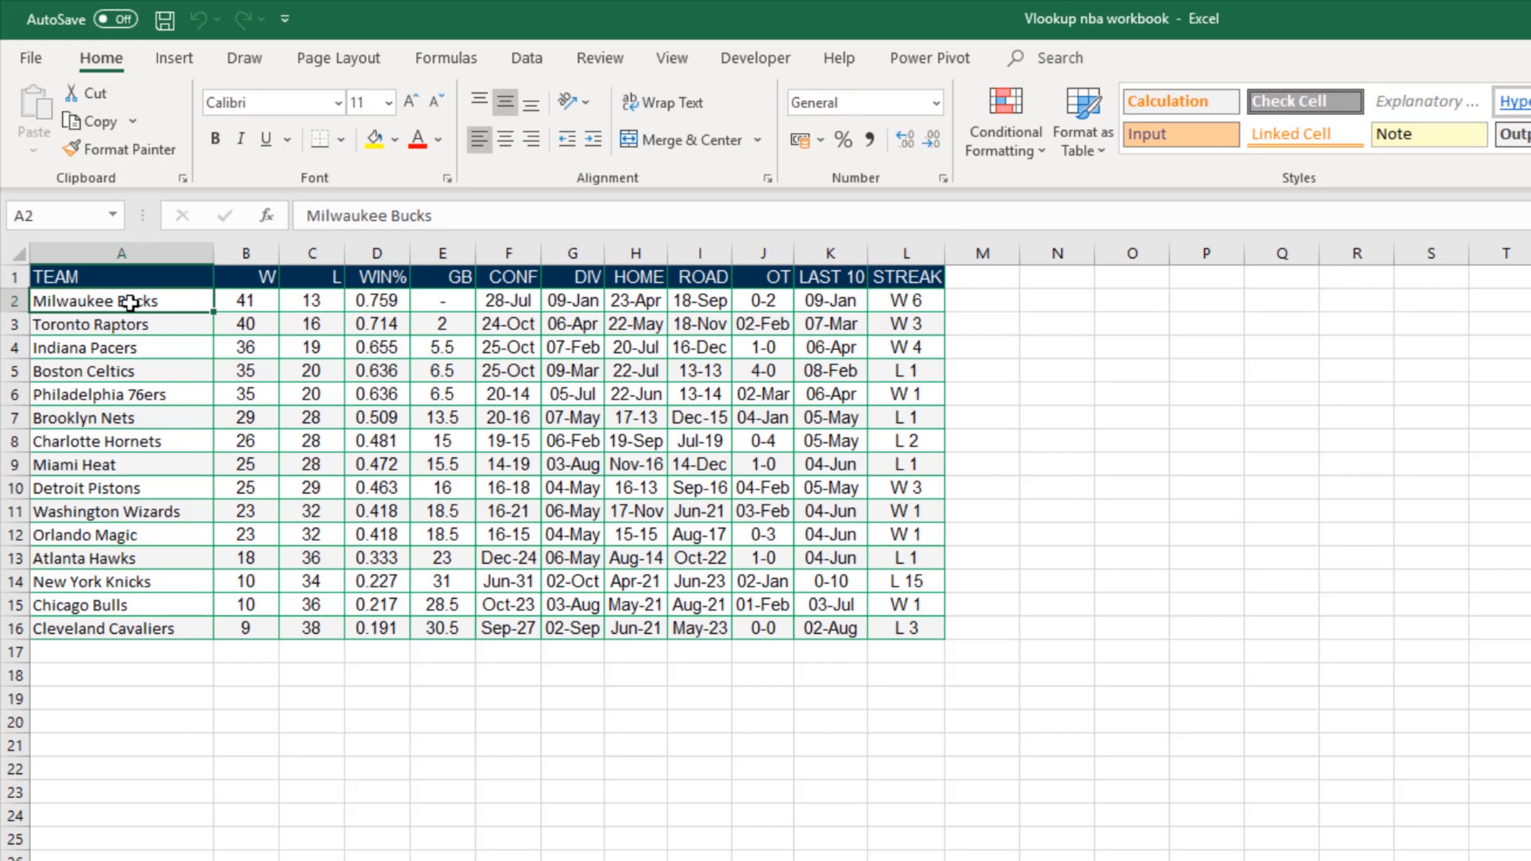
drag(235, 301, 898, 302)
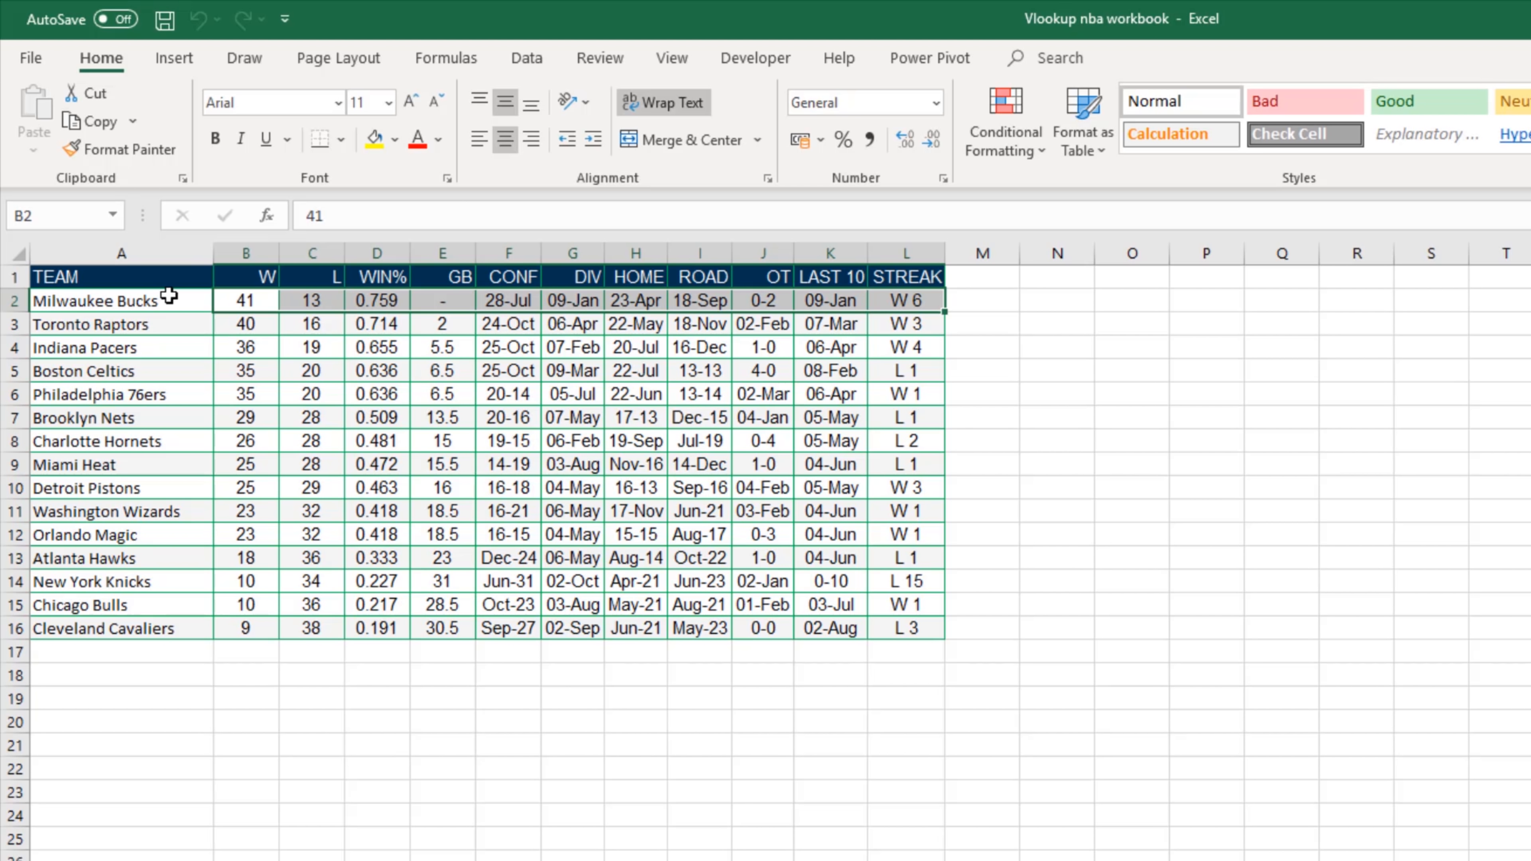
click(169, 295)
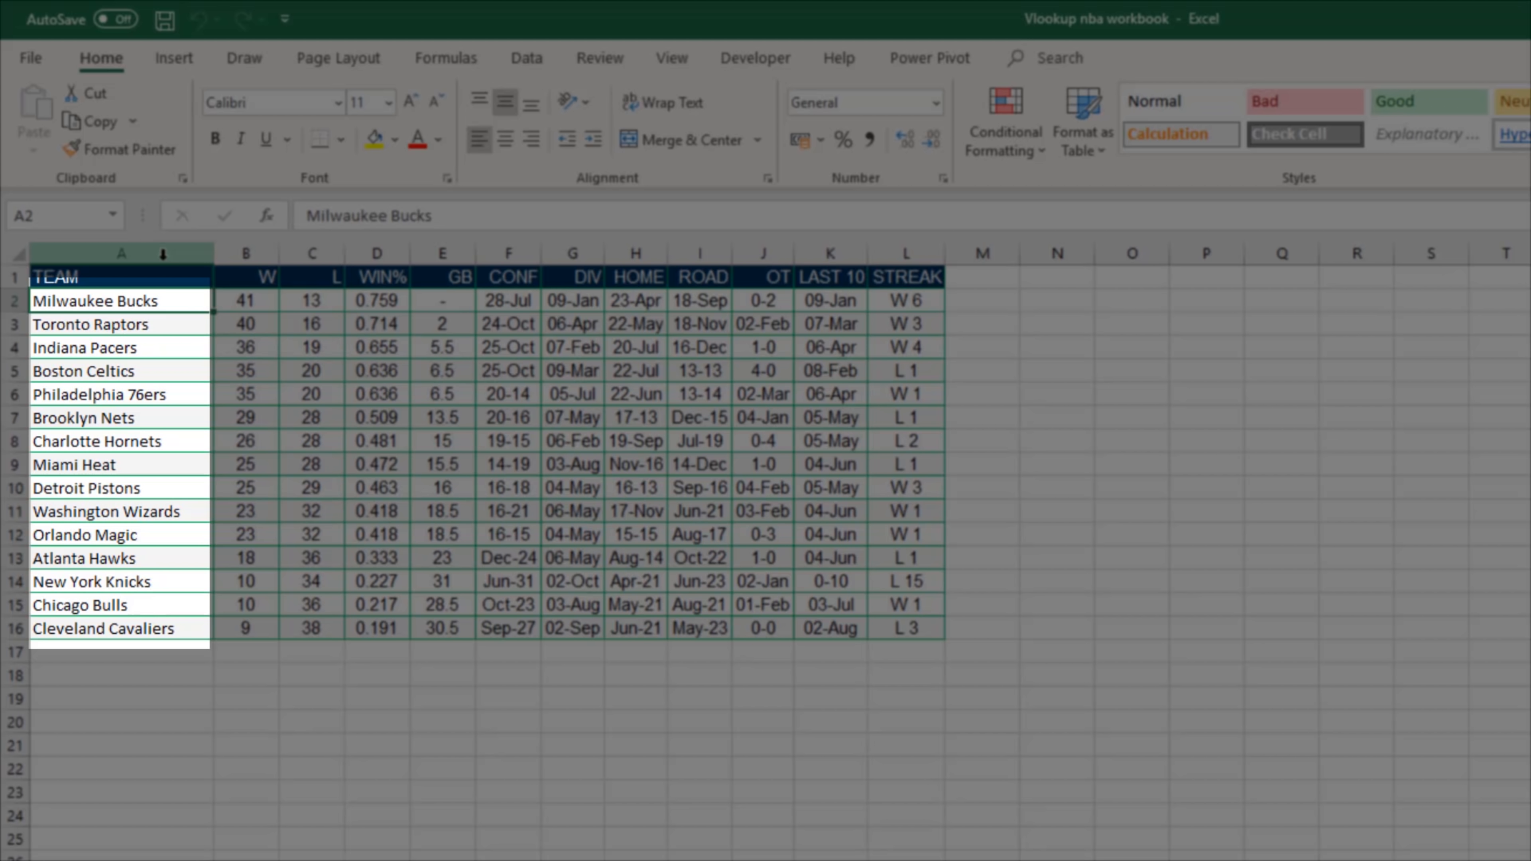
Step: Insert a blank column before the TEAM column, and undo the insertion
click(149, 247)
right_click(151, 250)
click(210, 392)
click(310, 675)
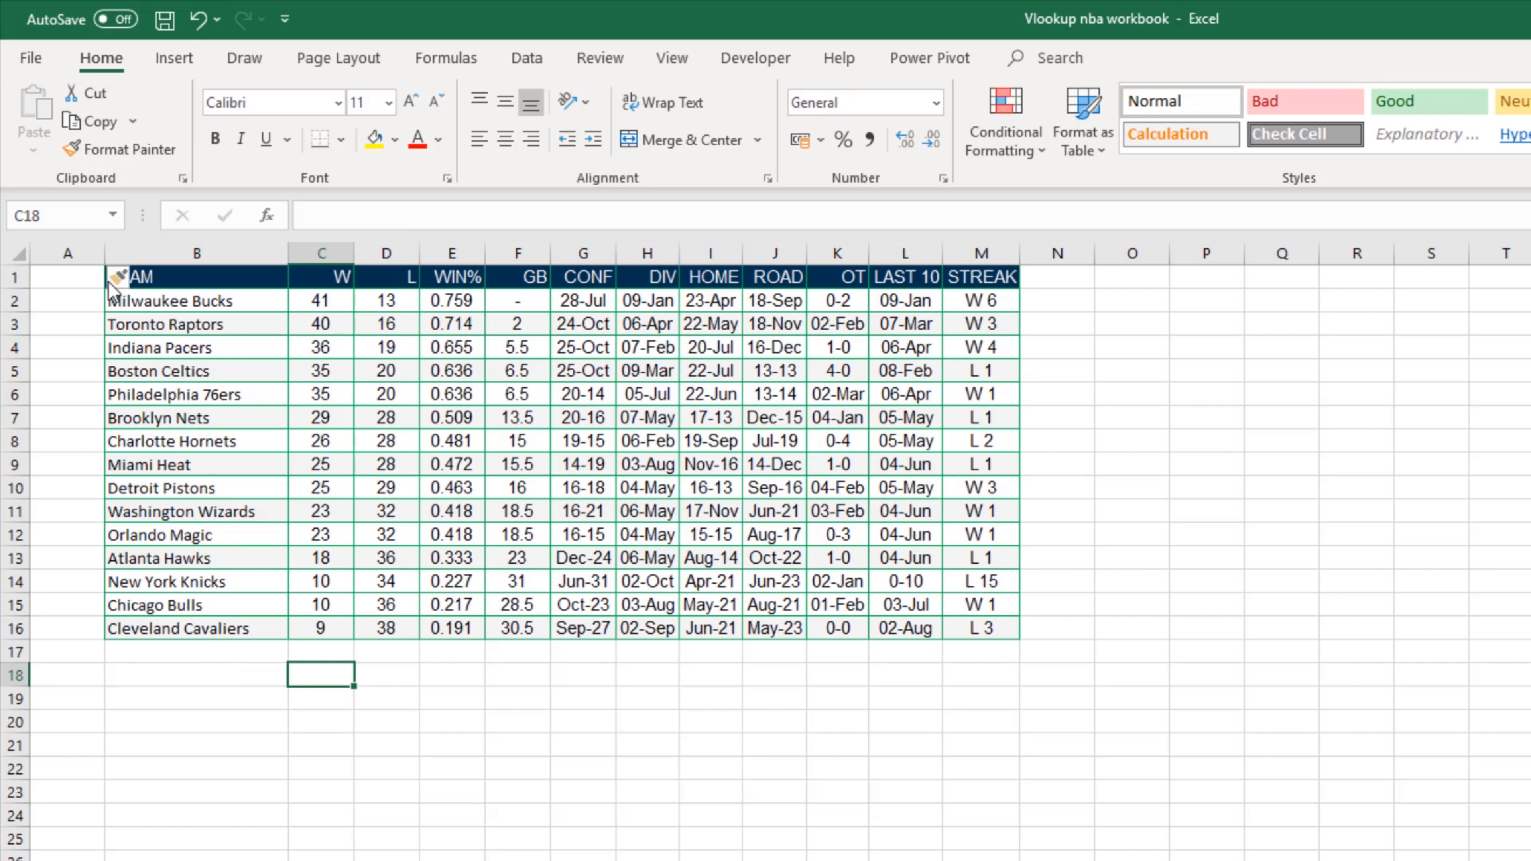
key(ctrl+z)
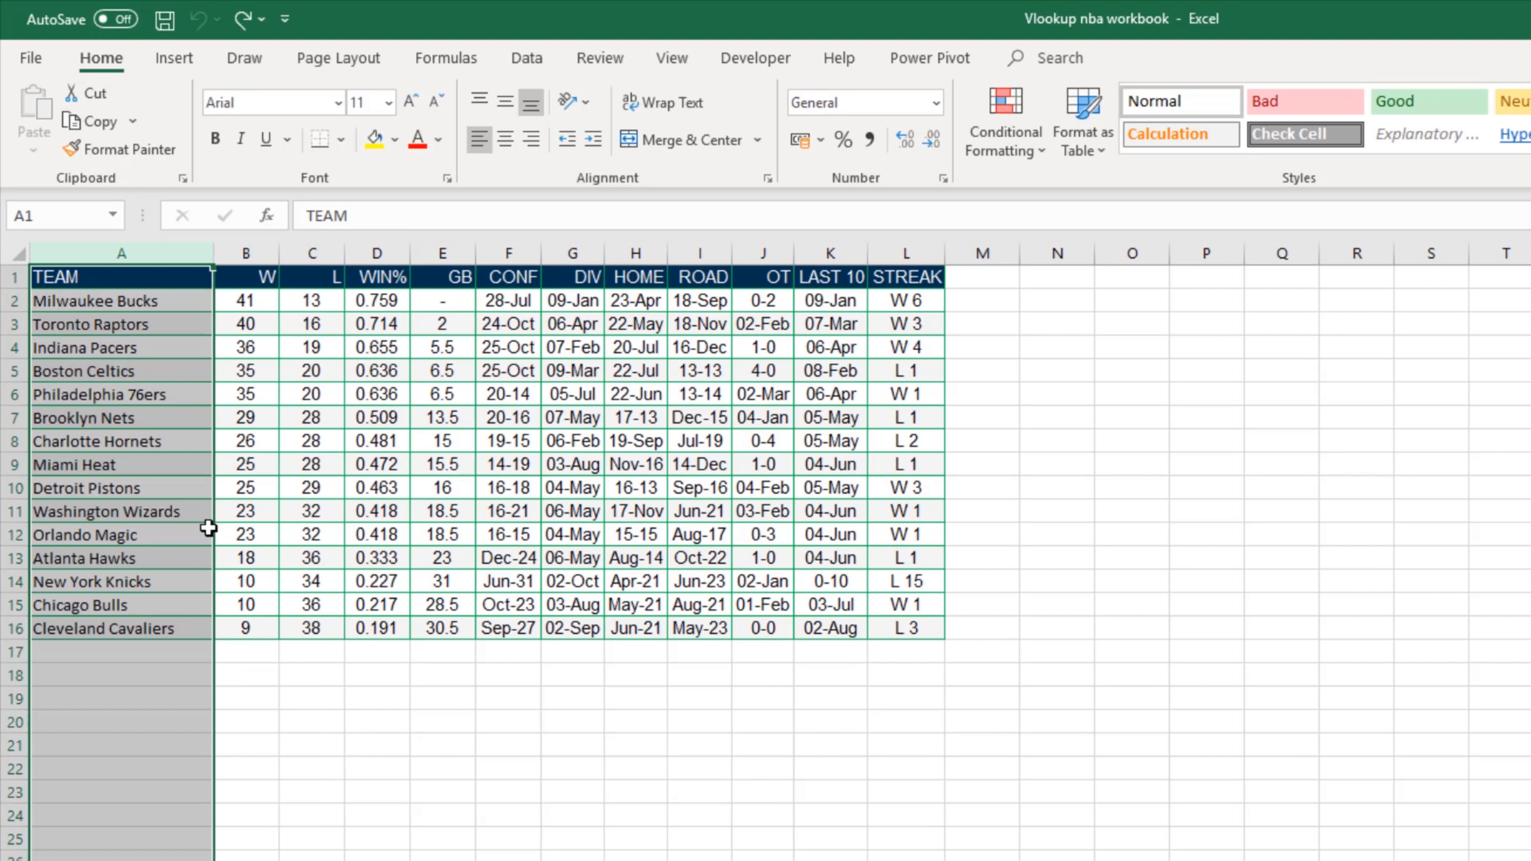
click(299, 743)
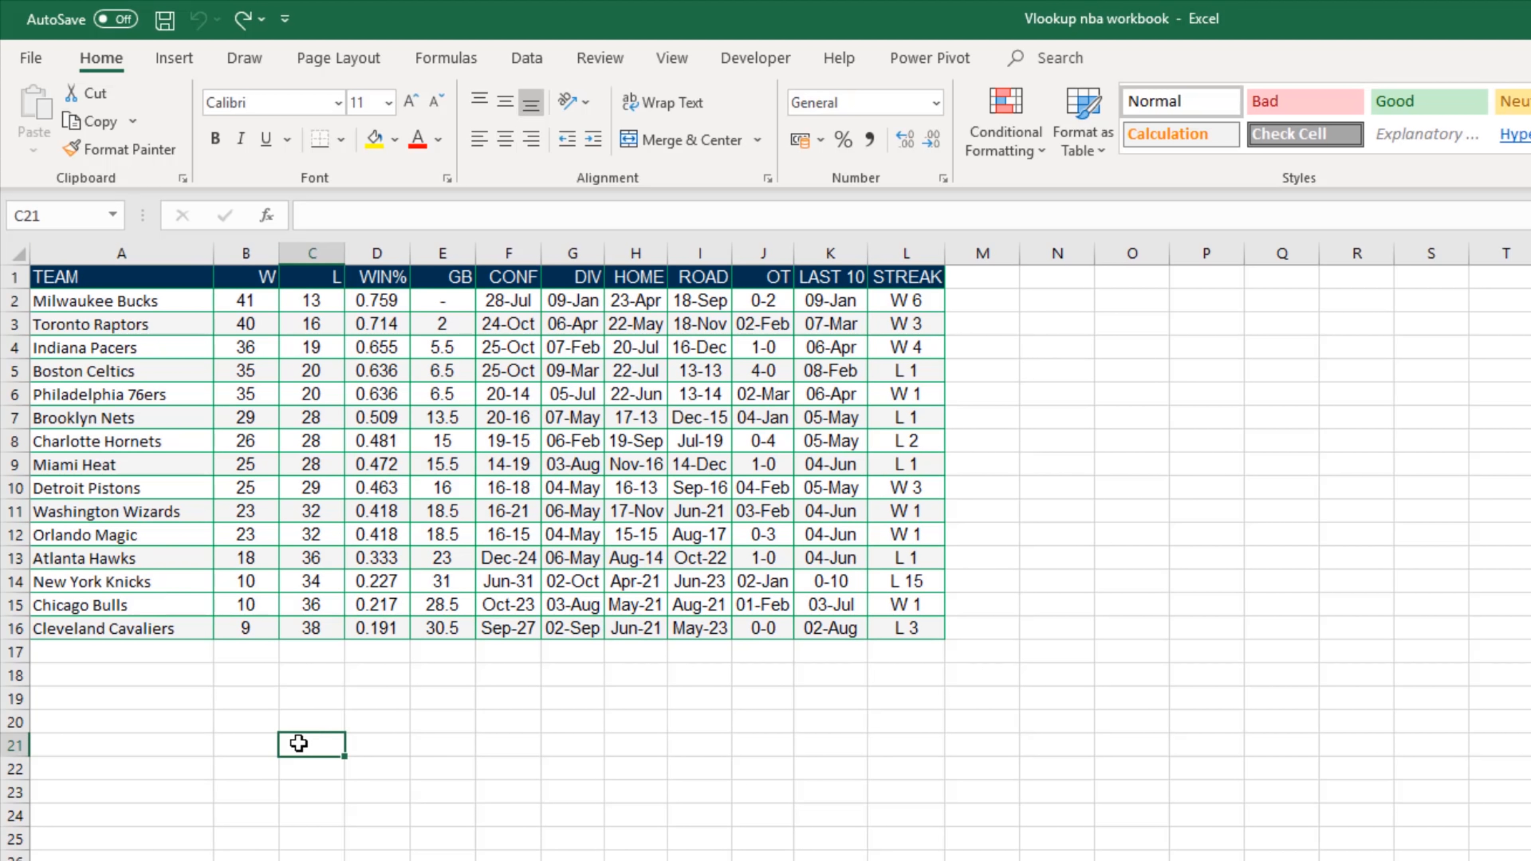
Step: Start a VLOOKUP formula in cell B20 with "Cleveland Cavaliers" as the lookup value
click(250, 725)
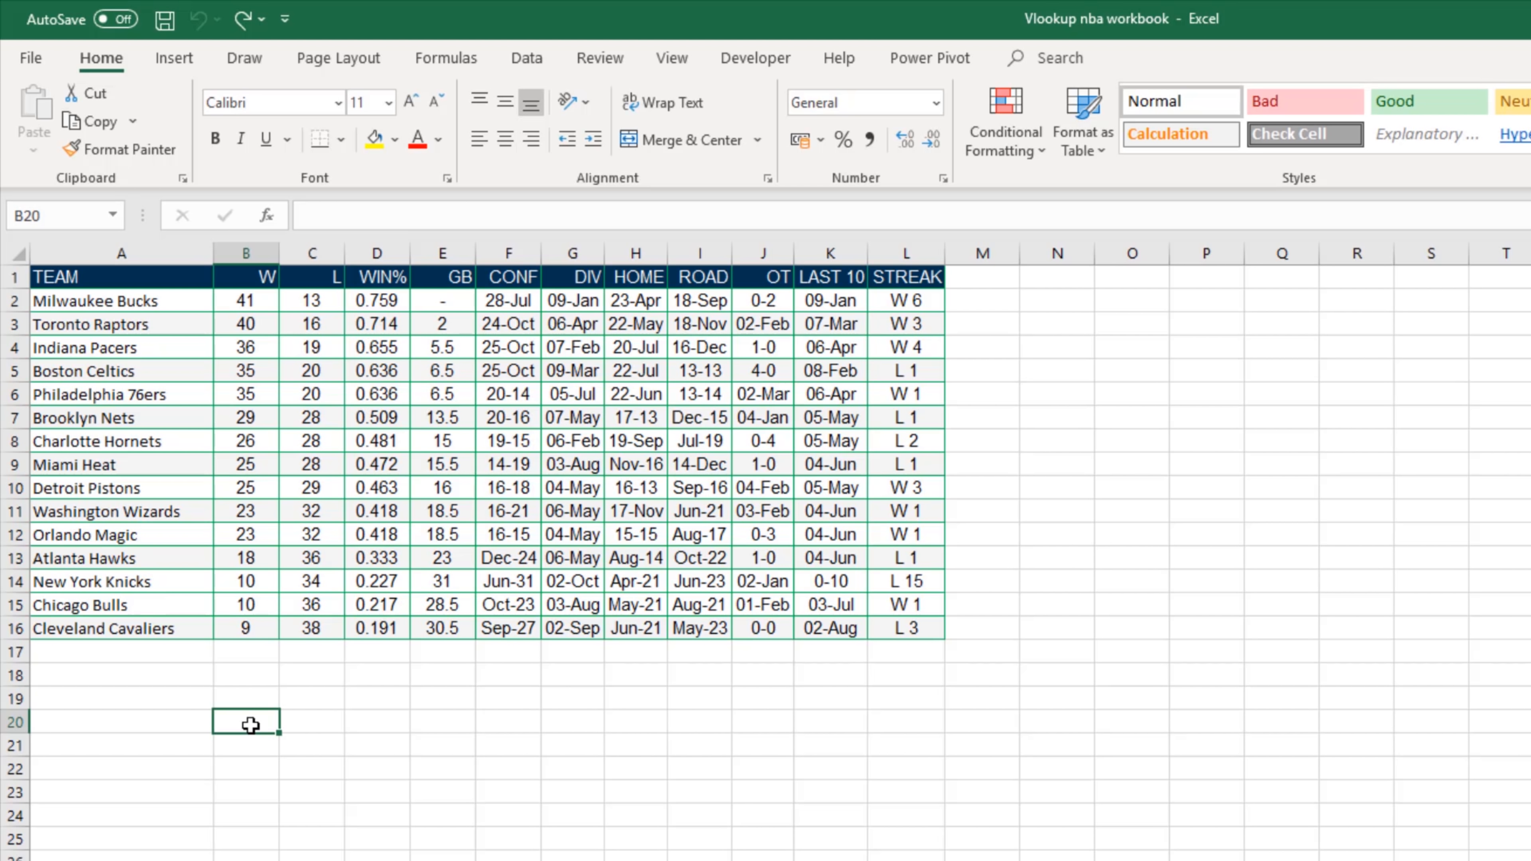
text(=vlo)
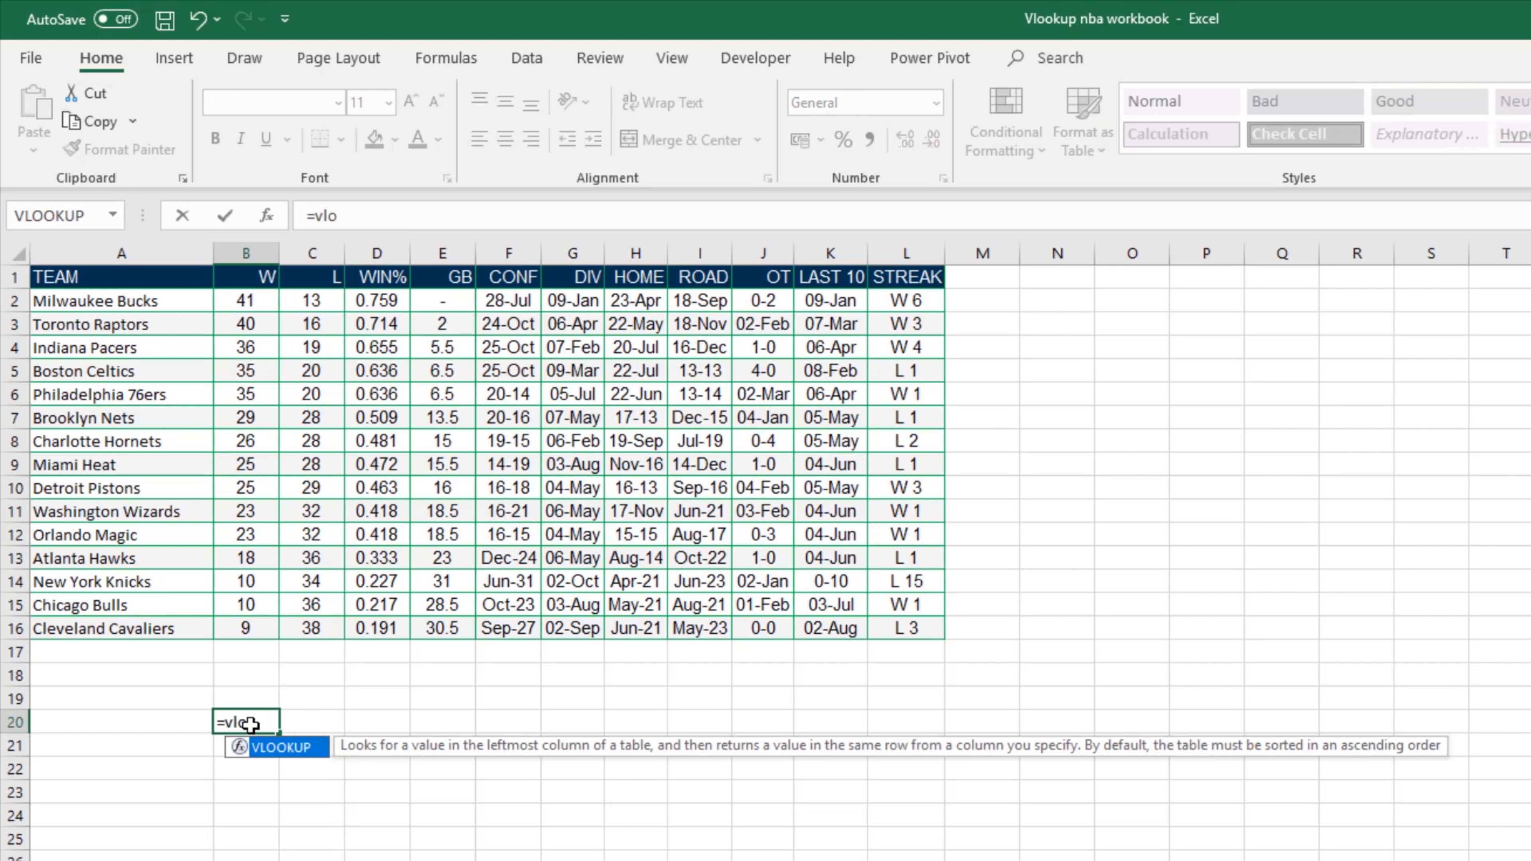
key(Tab)
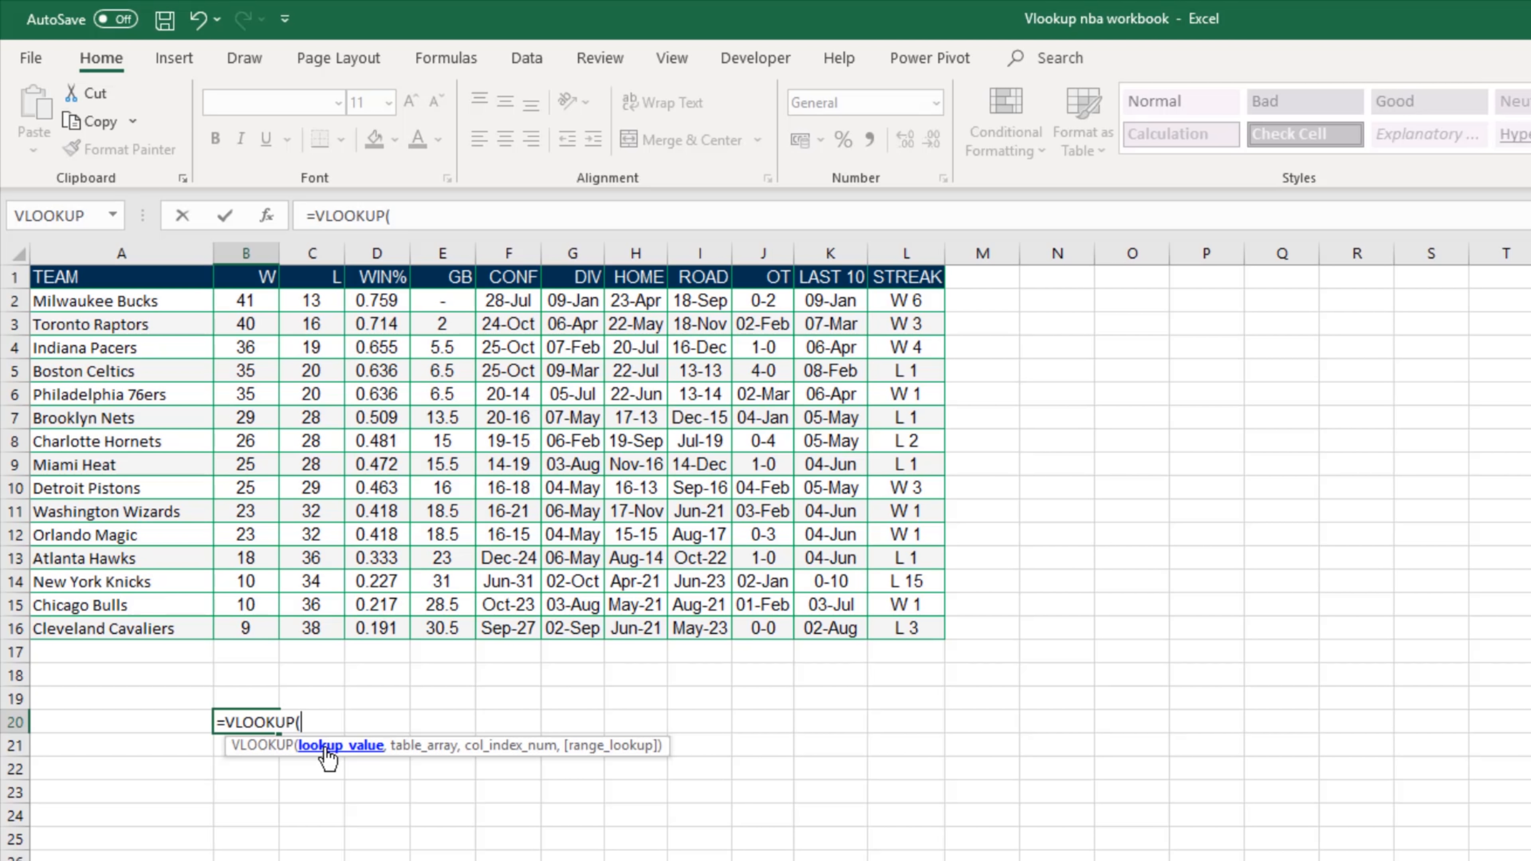
text("Cleveland Cavaliers")
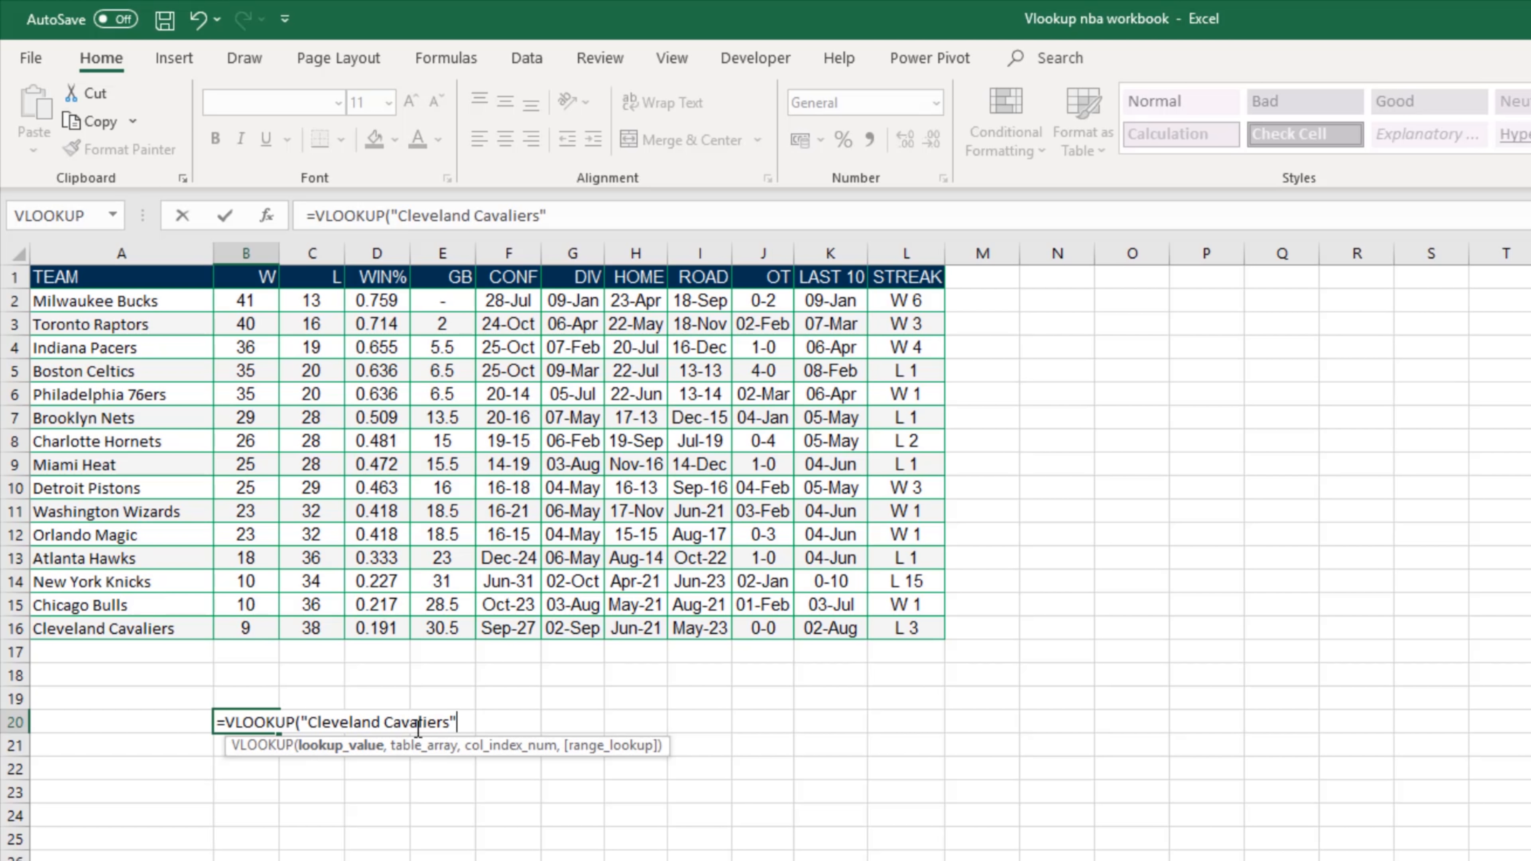
text(,)
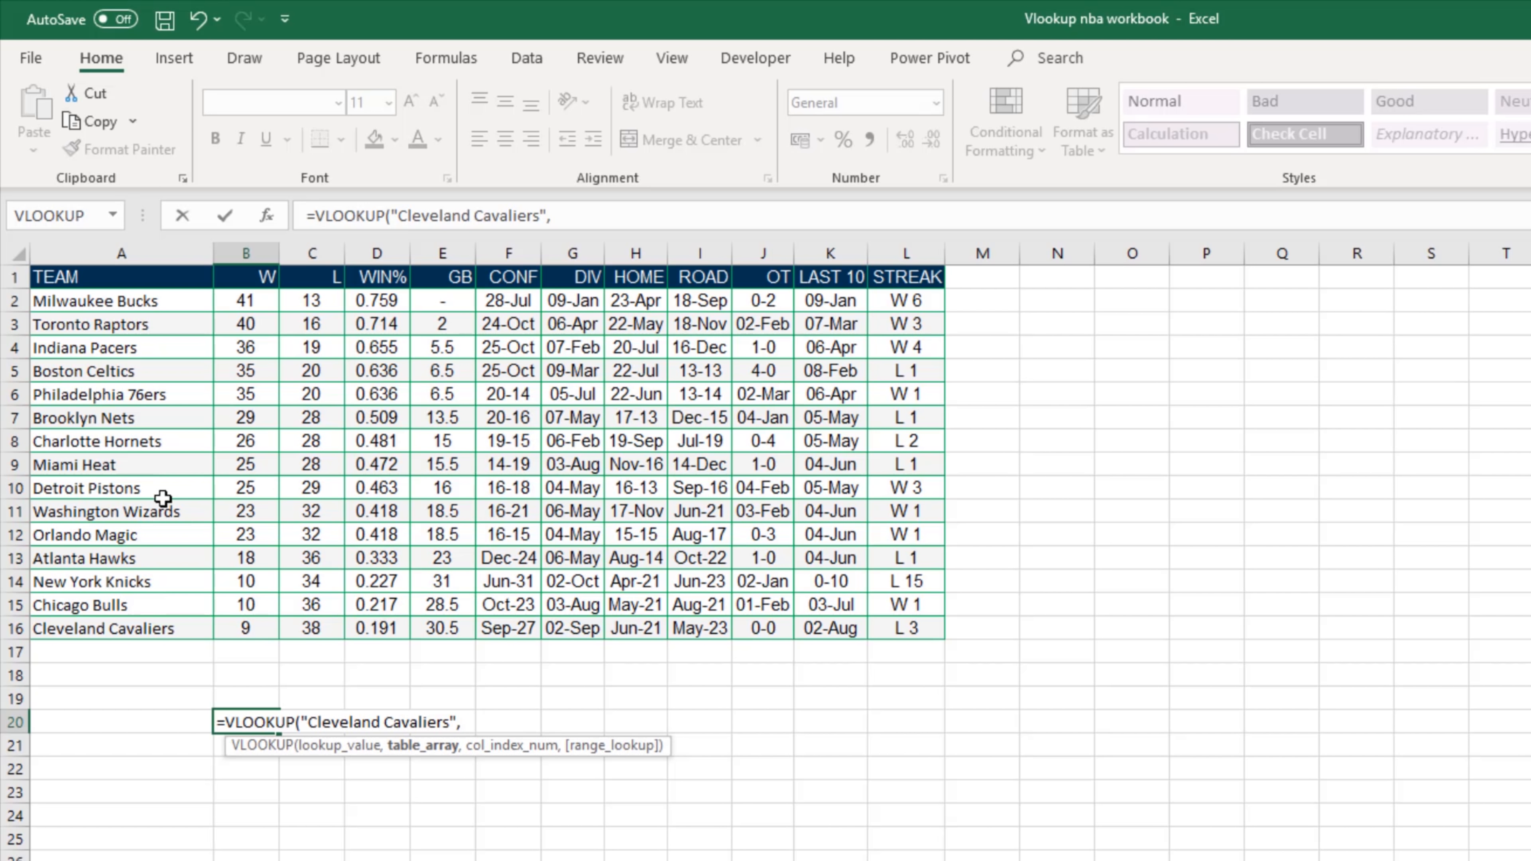
Step: Set the VLOOKUP table array to A1:L16 and the column index number to 12
drag(100, 277, 885, 629)
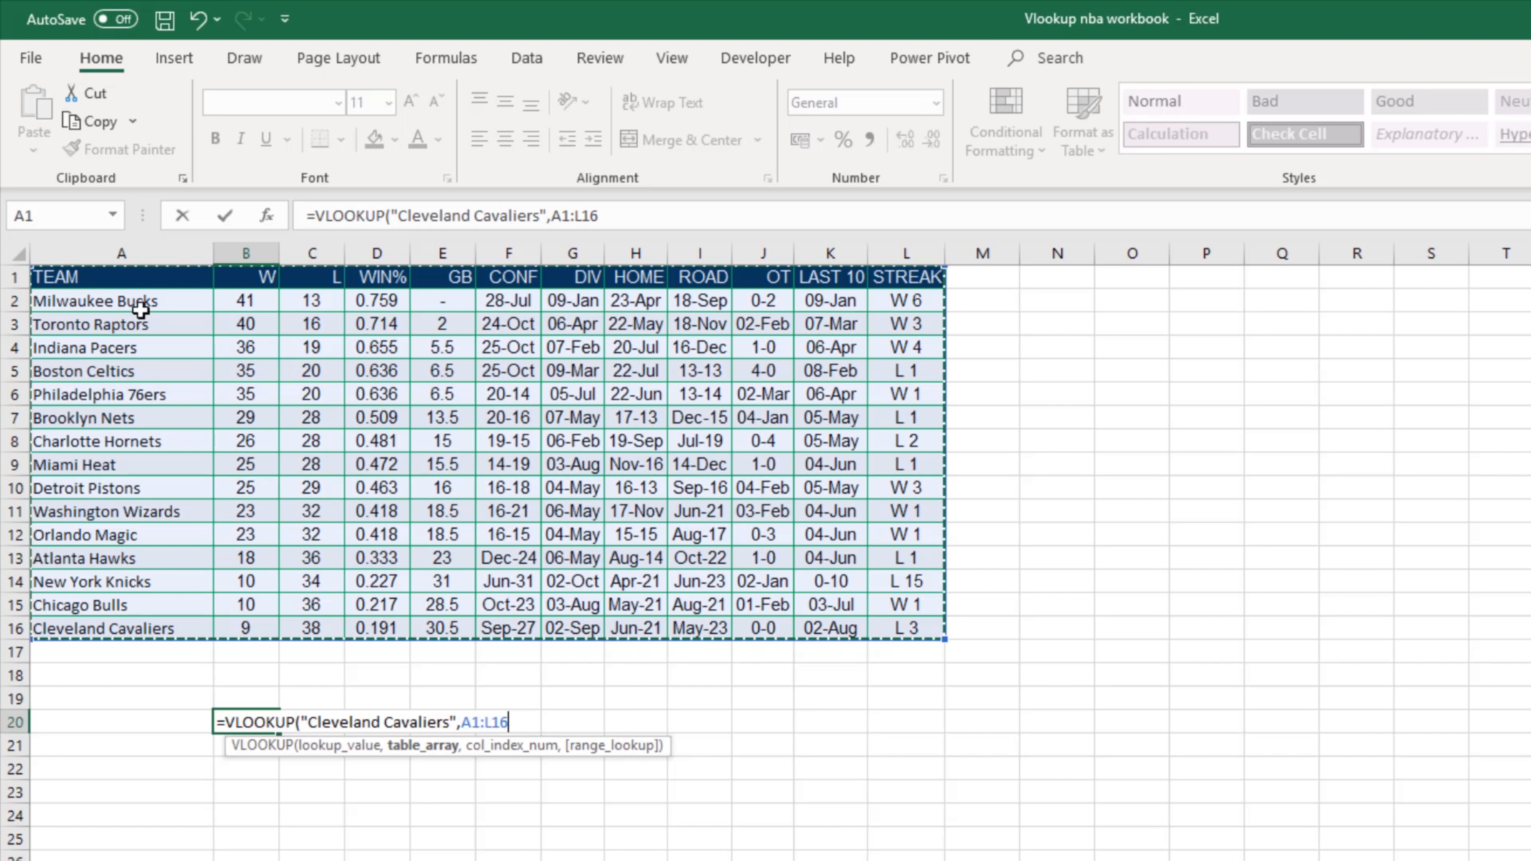
text(,)
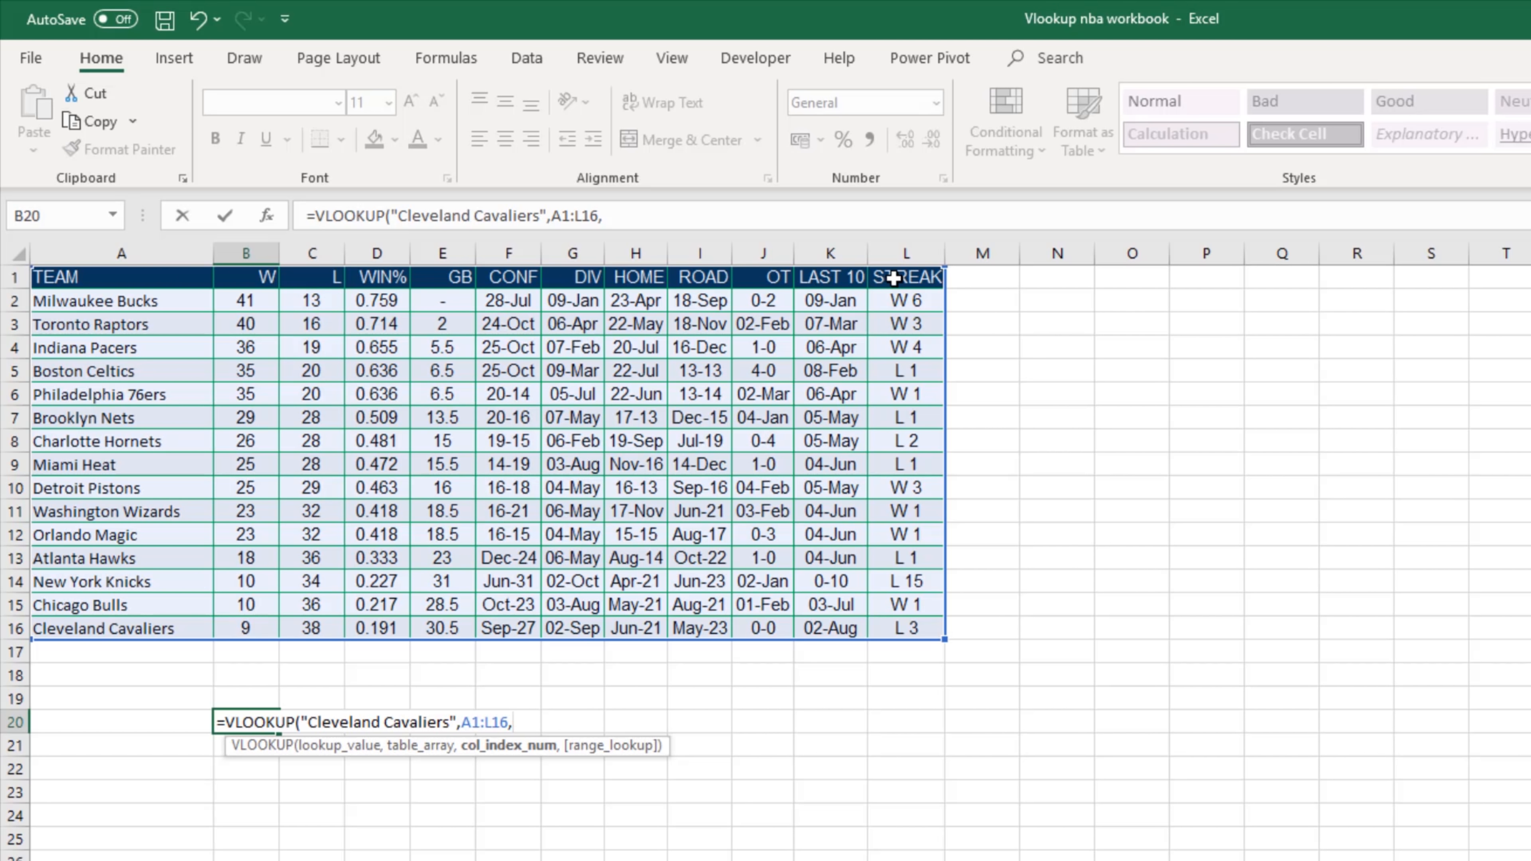
text(12,)
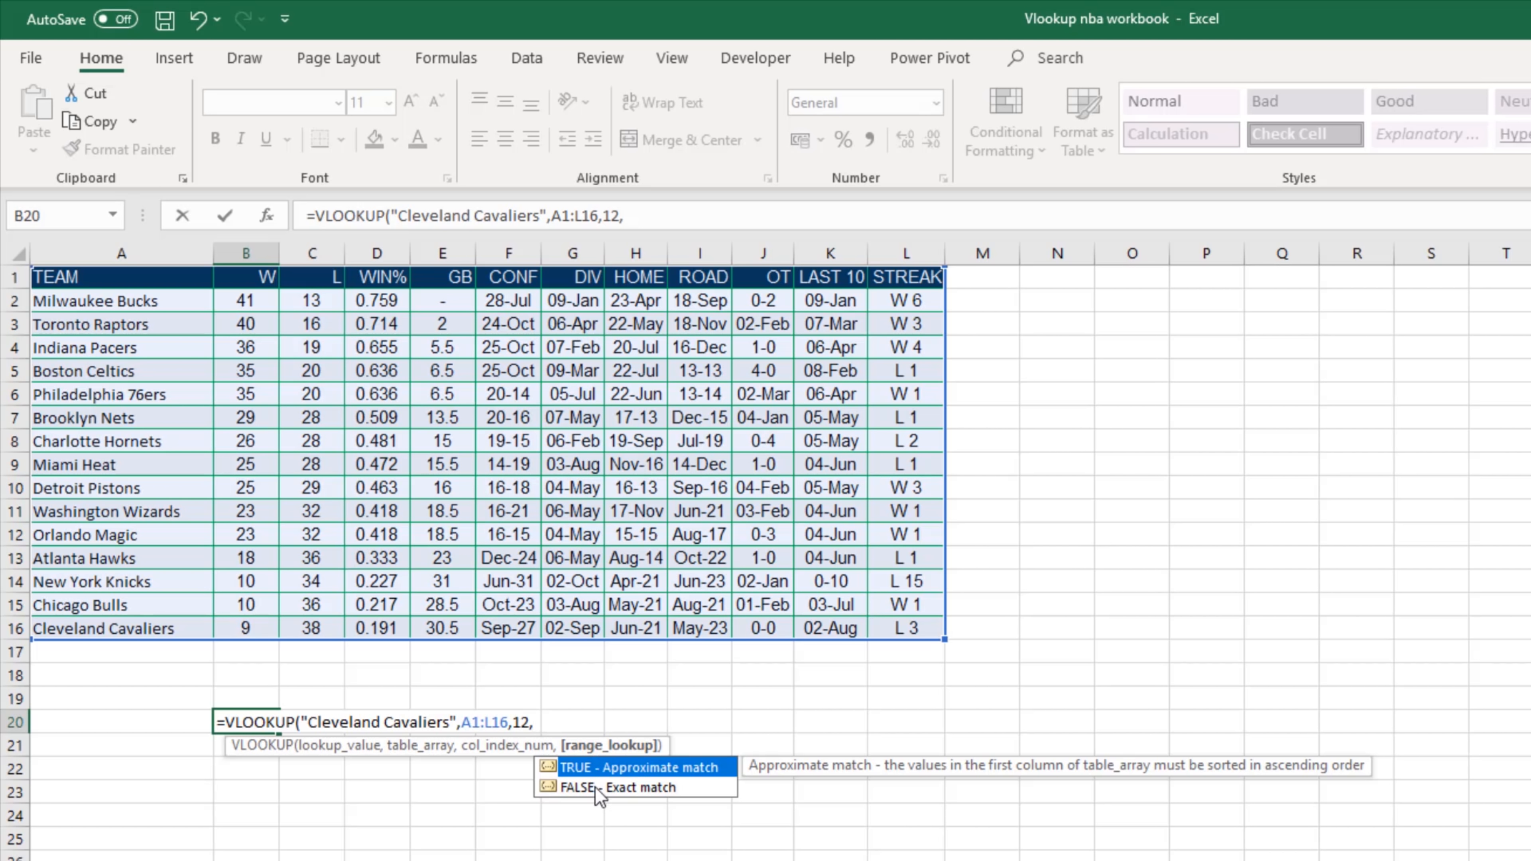
Step: Complete the VLOOKUP as an exact match, using 0 instead of FALSE for the range lookup, and enter the formula
click(643, 787)
double_click(643, 787)
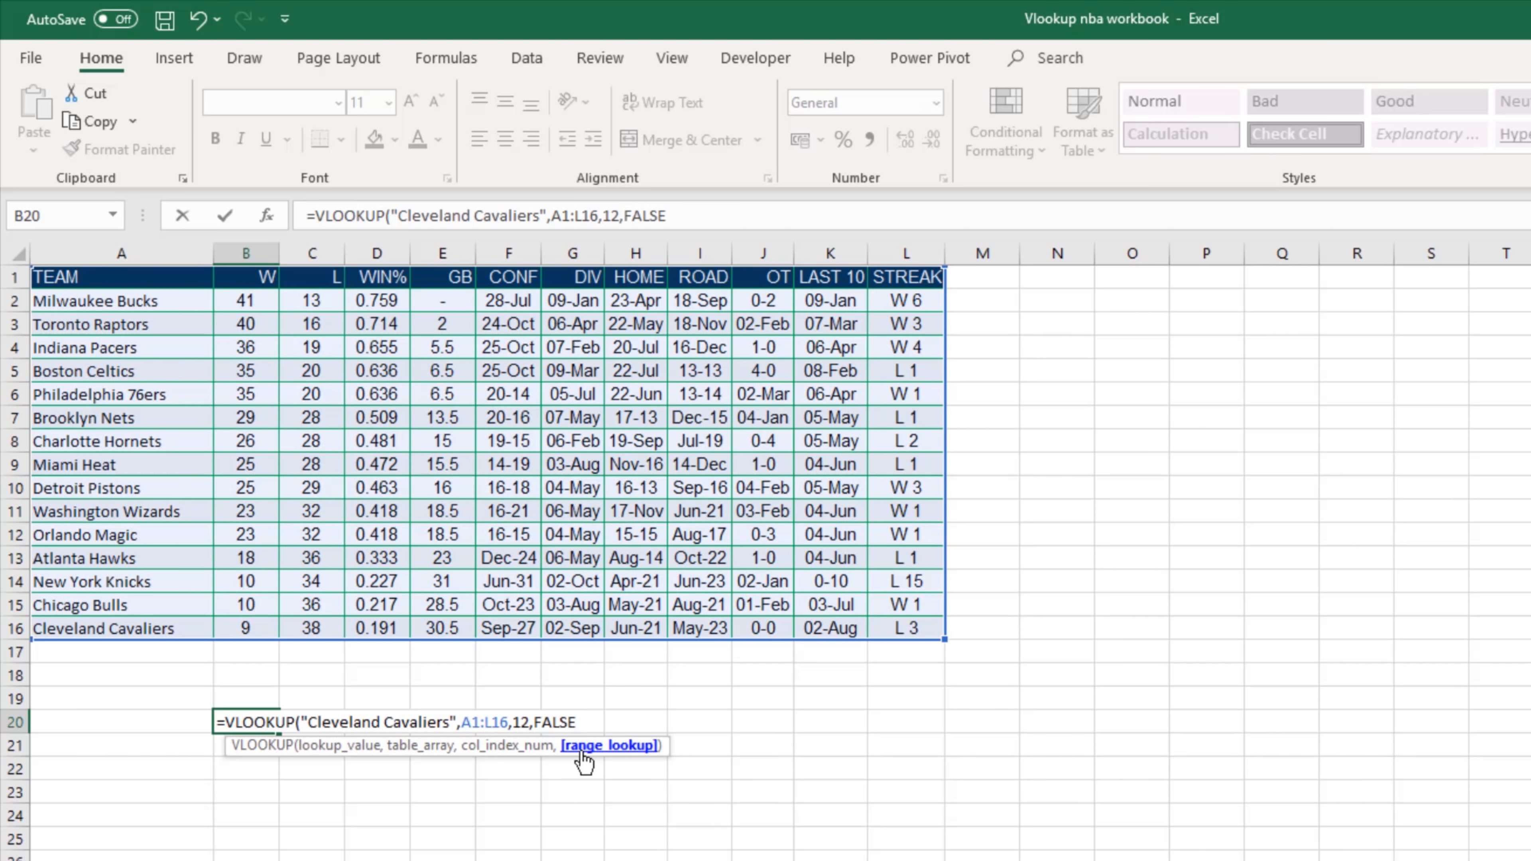
drag(578, 722, 533, 722)
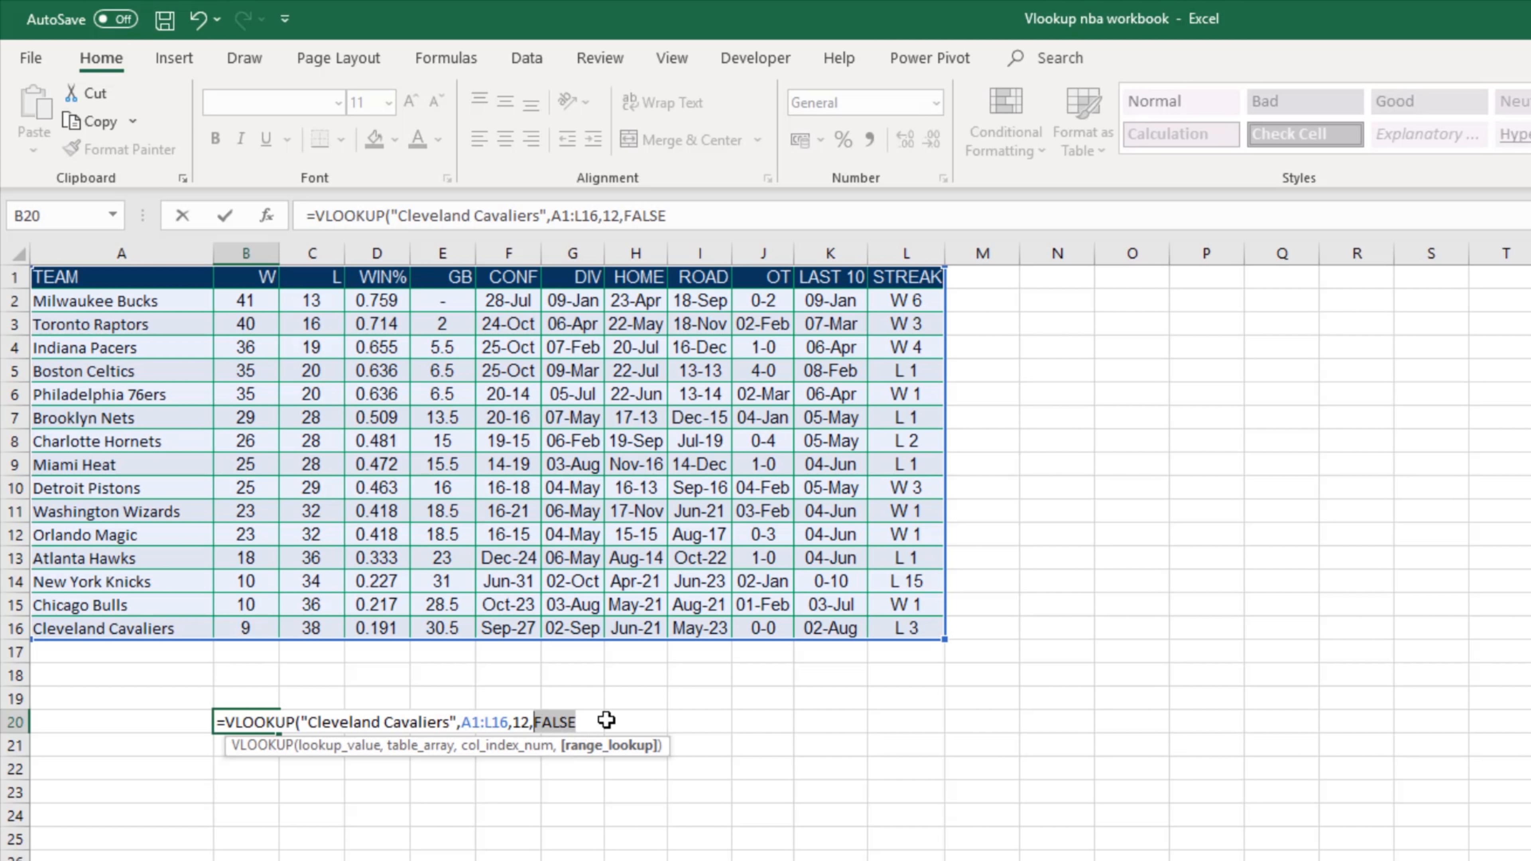
text(0)
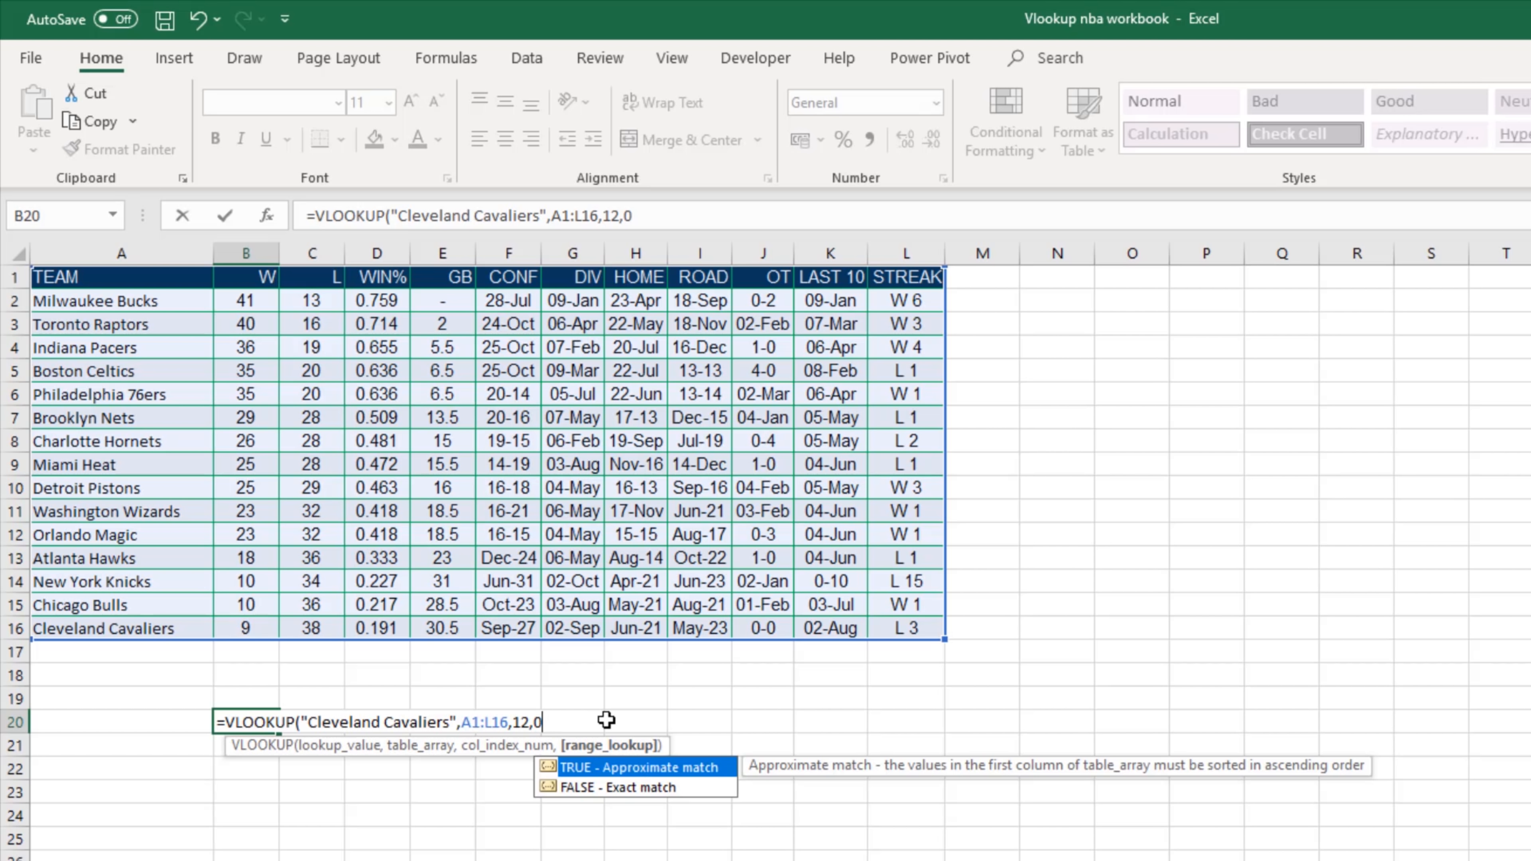
text())
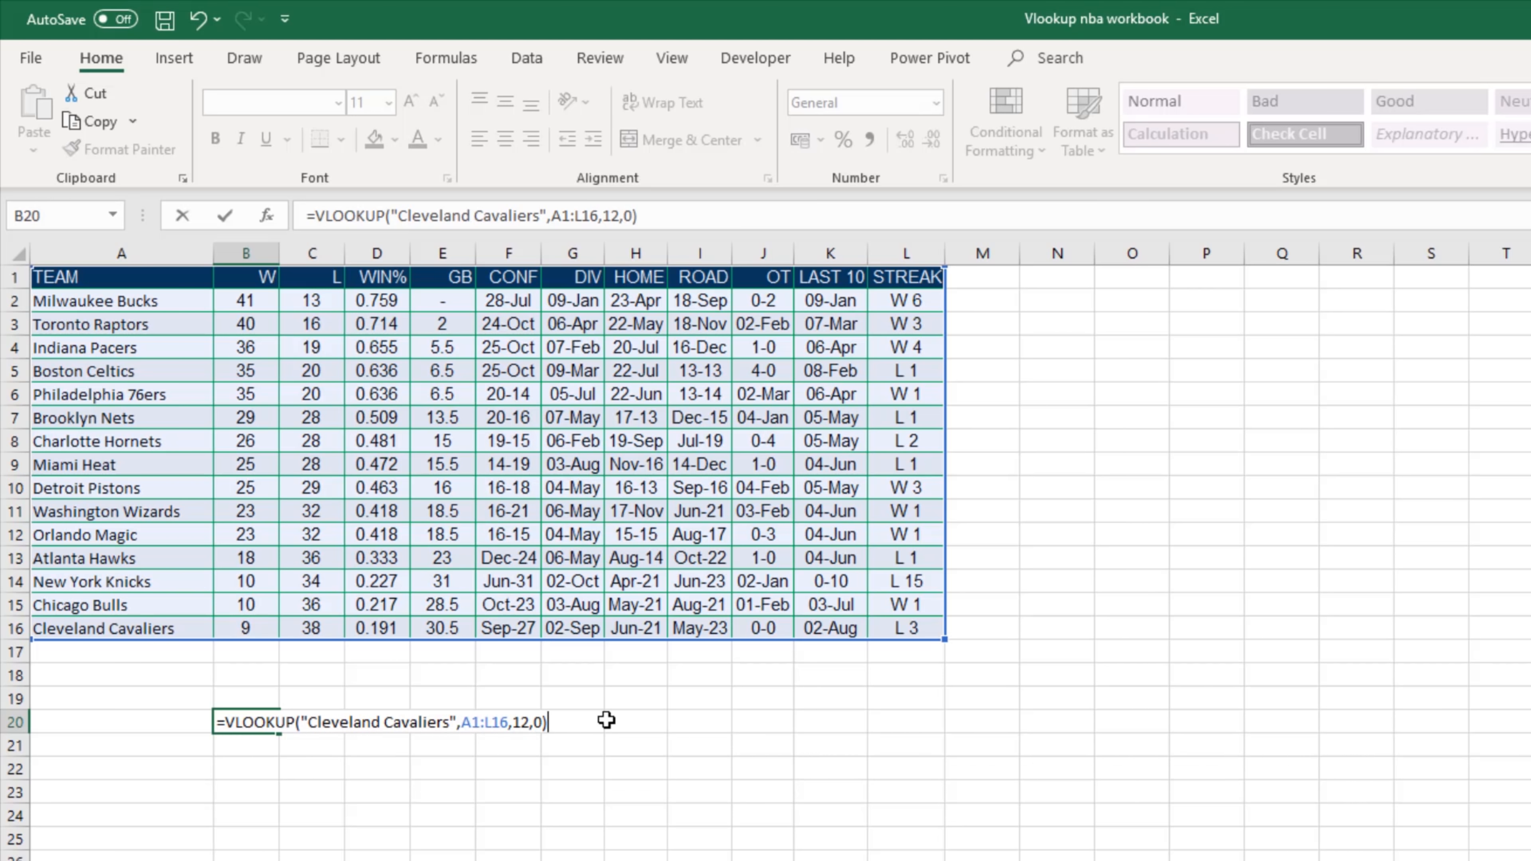
key(Return)
click(241, 725)
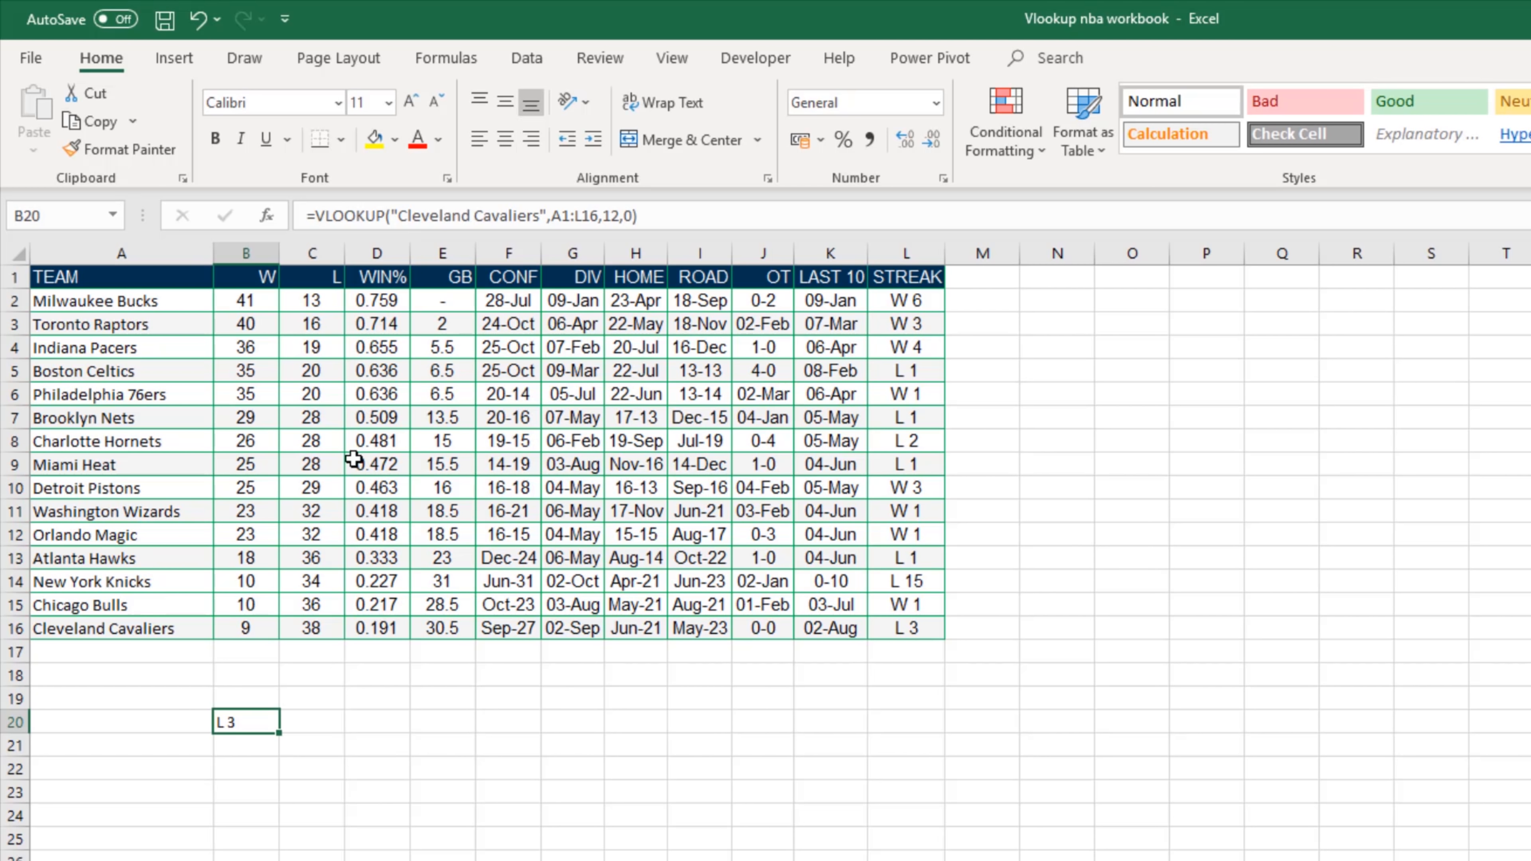
Step: Copy the "Cleveland Cavaliers" text out of the B20 formula and replace it with a reference to cell A20
click(417, 216)
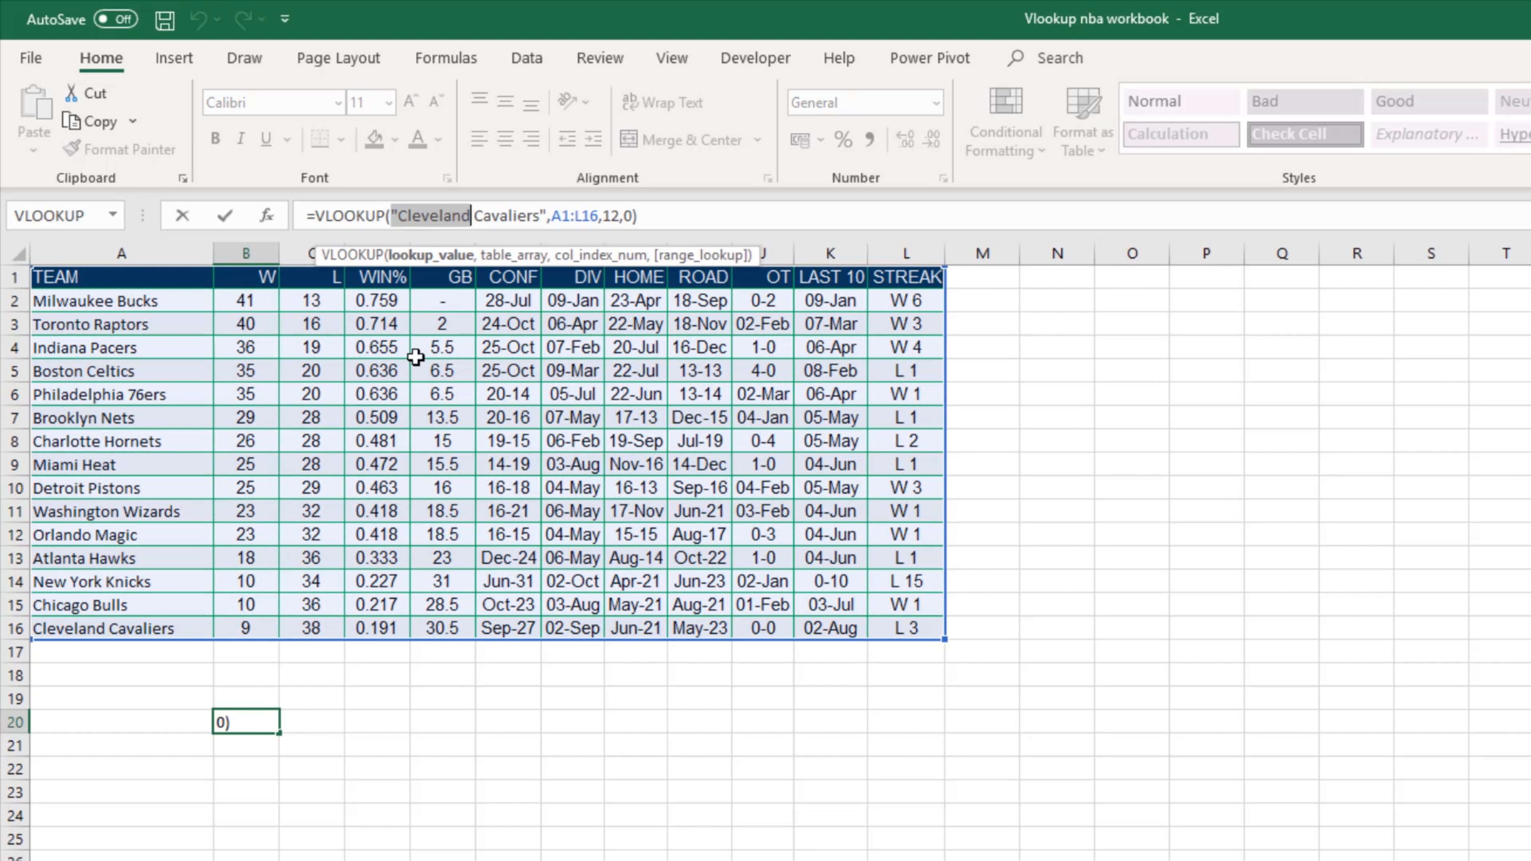
double_click(430, 216)
drag(546, 216, 401, 216)
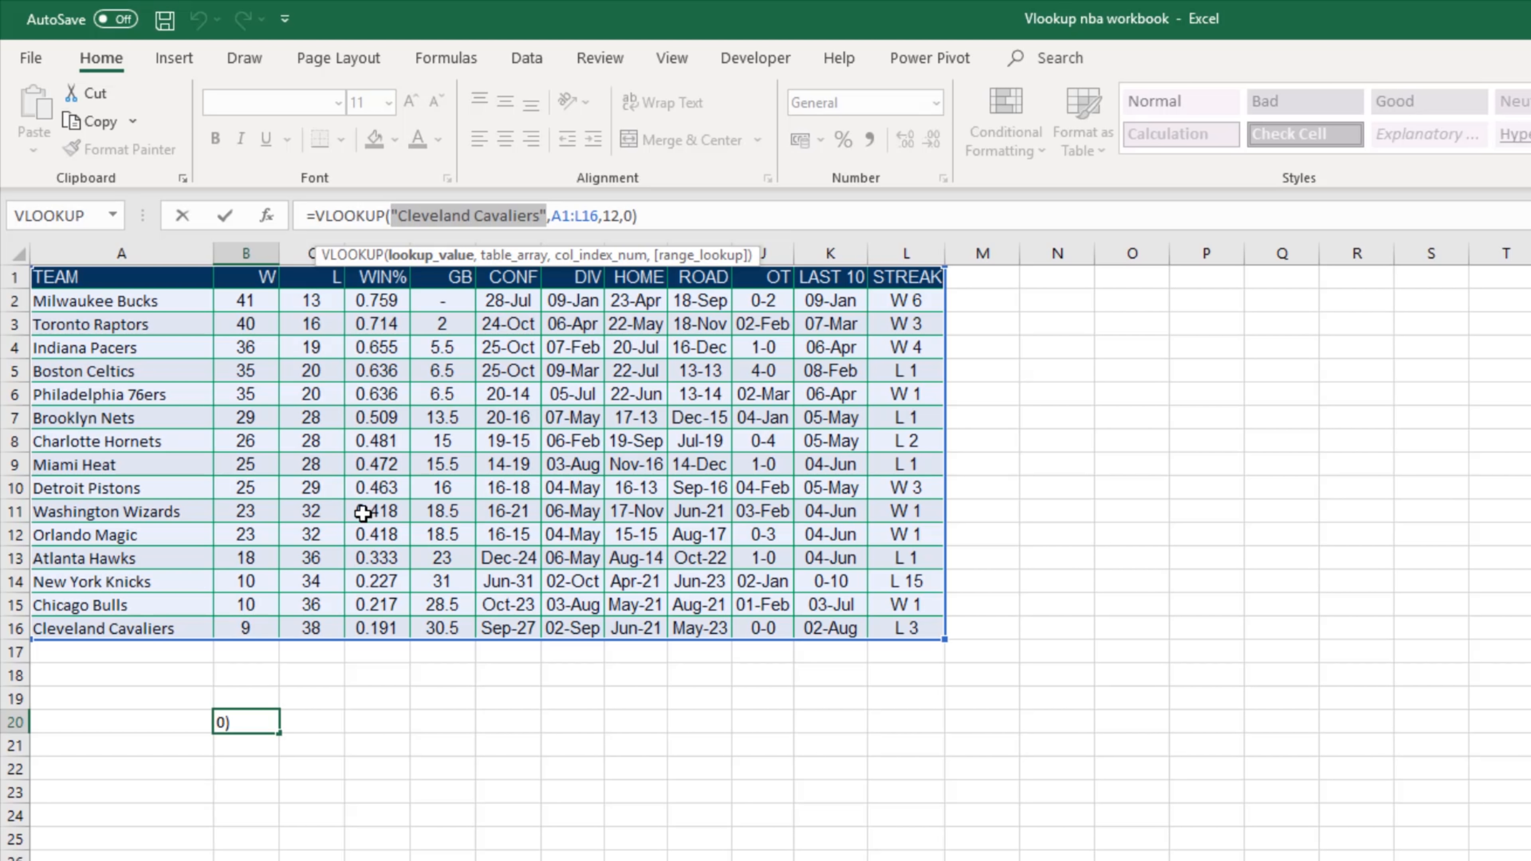
key(ctrl+c)
key(Delete)
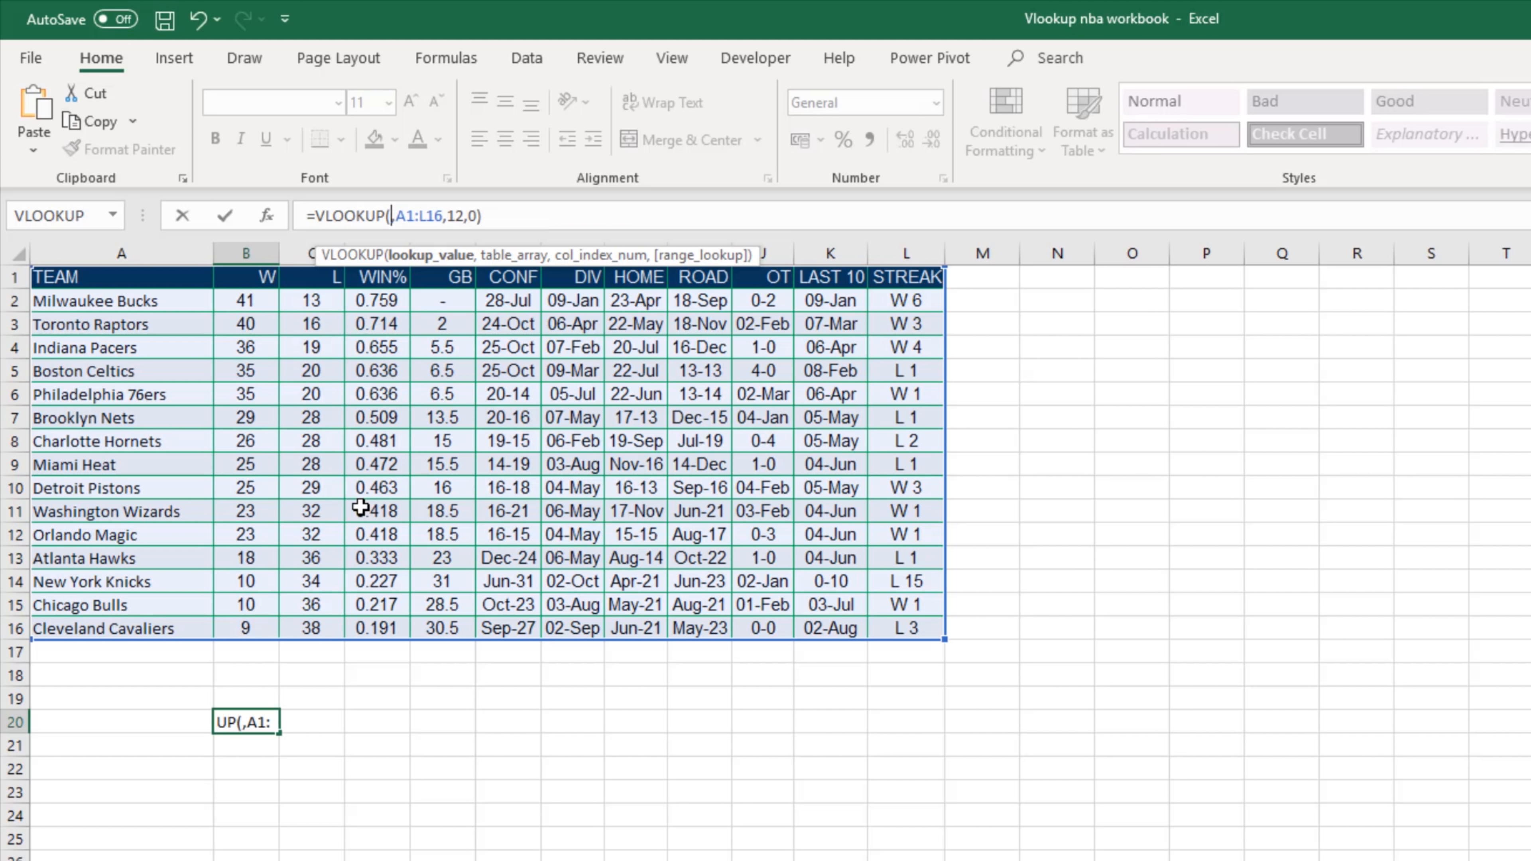
click(182, 719)
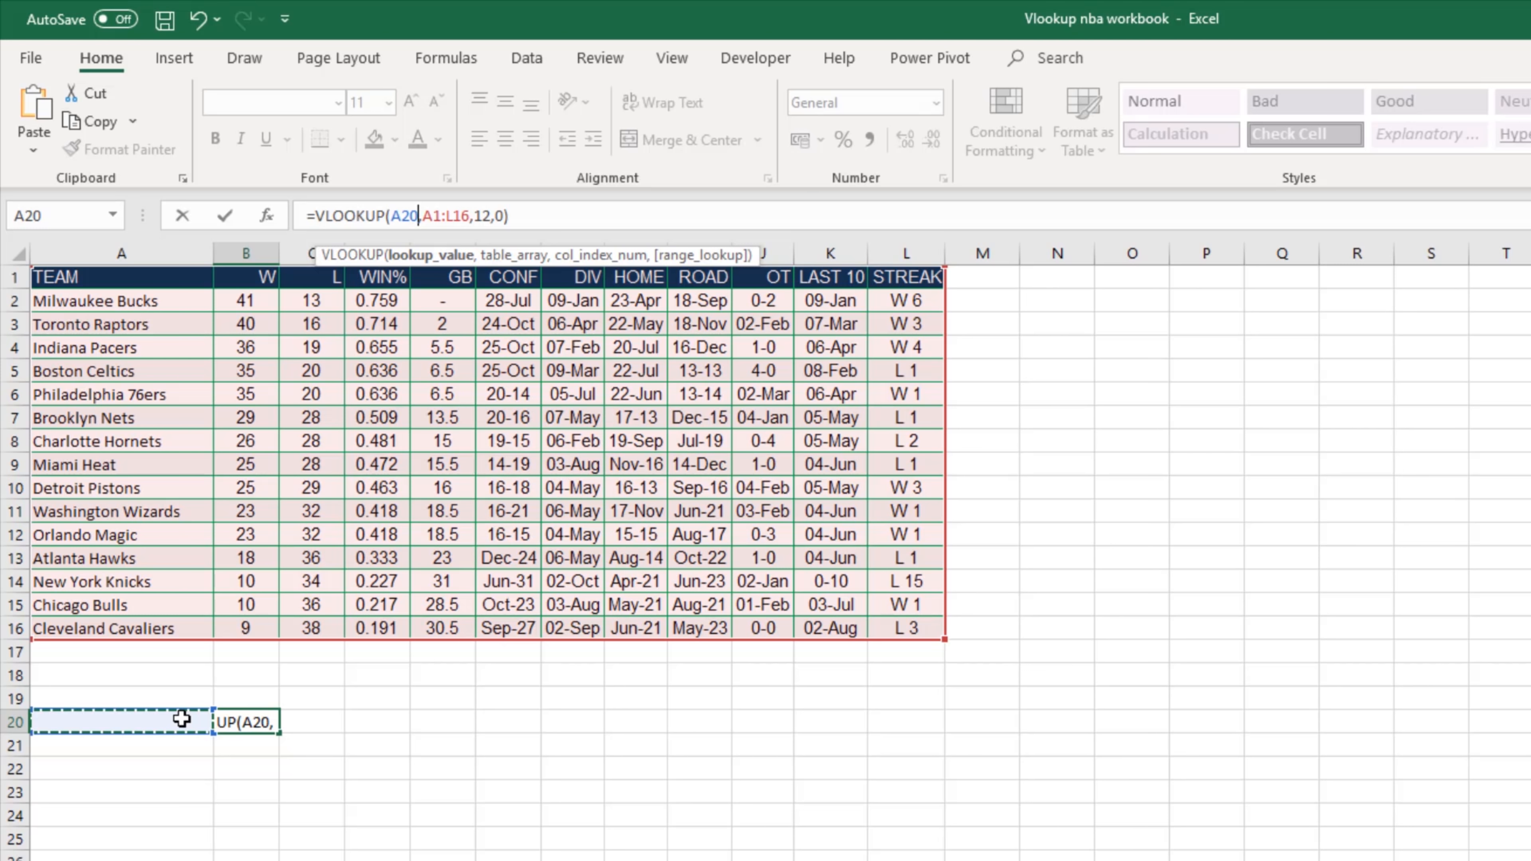
key(Return)
click(247, 721)
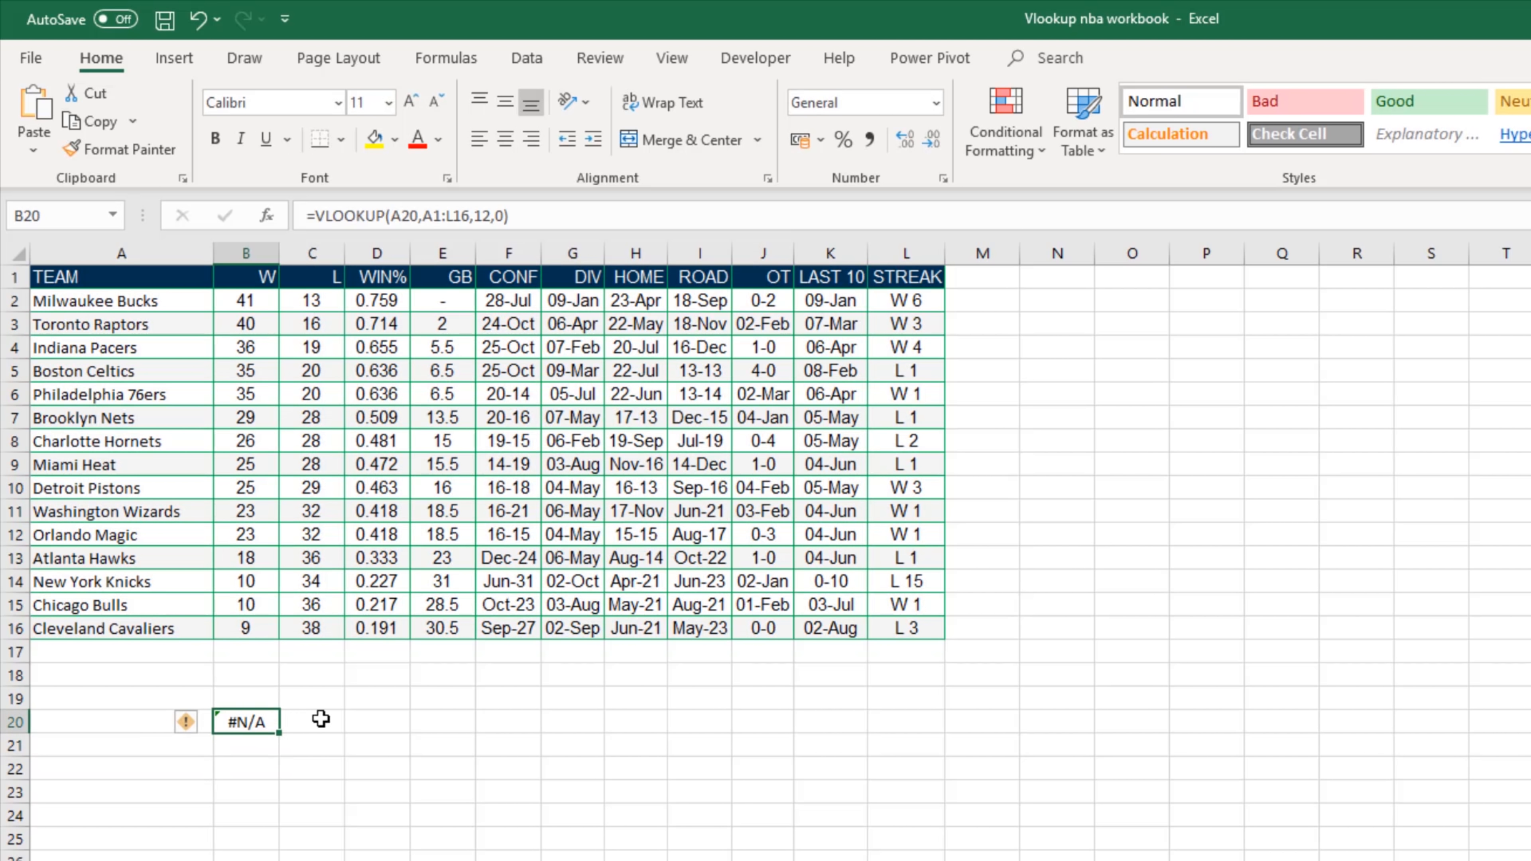
Step: Paste the copied Cleveland Cavaliers text into cell A20 as the lookup value
double_click(261, 720)
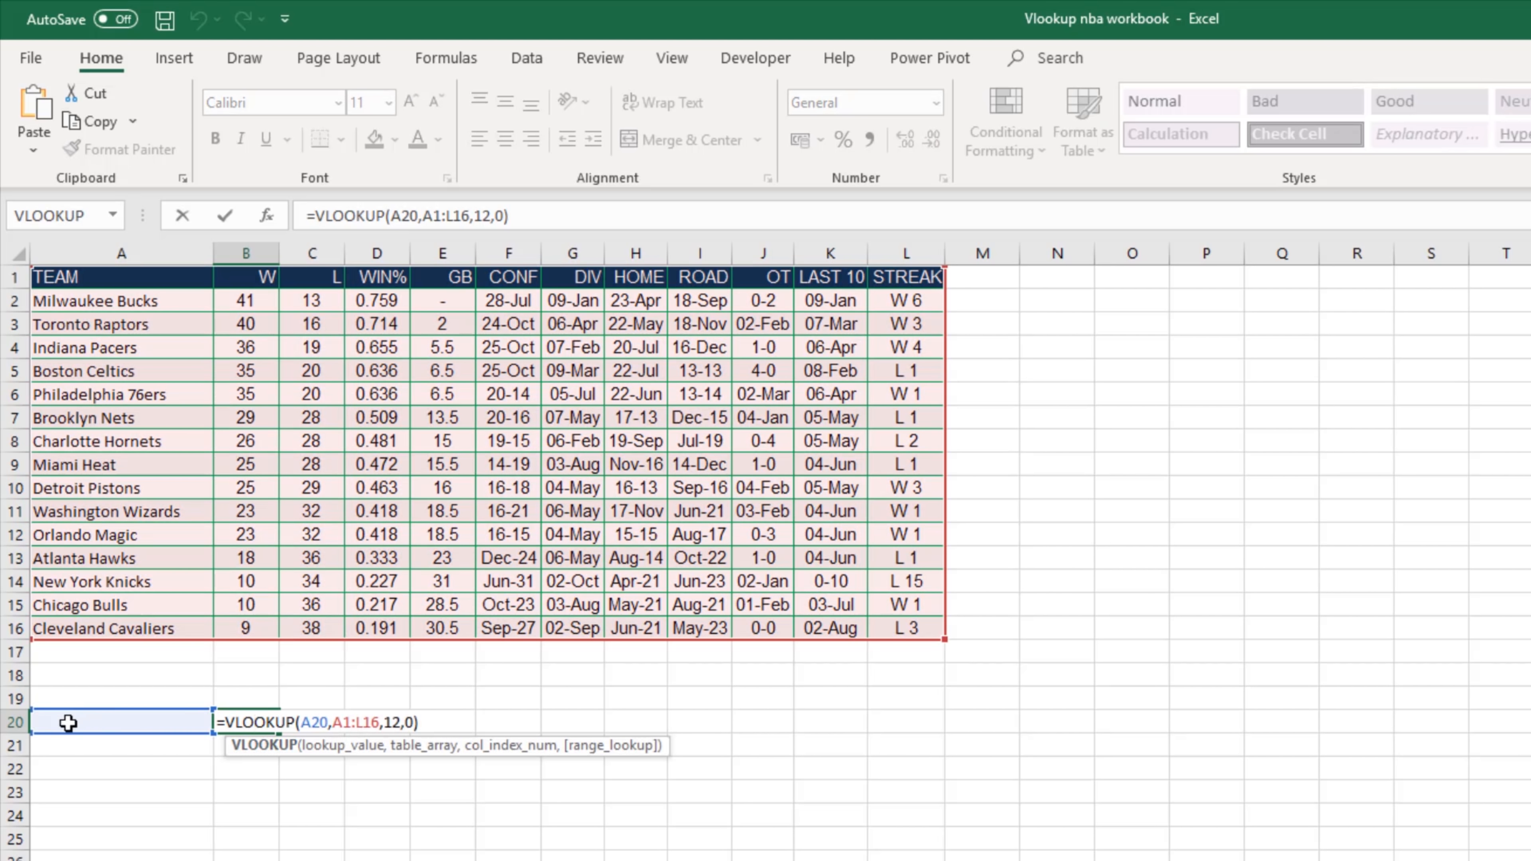
click(120, 720)
key(ctrl+v)
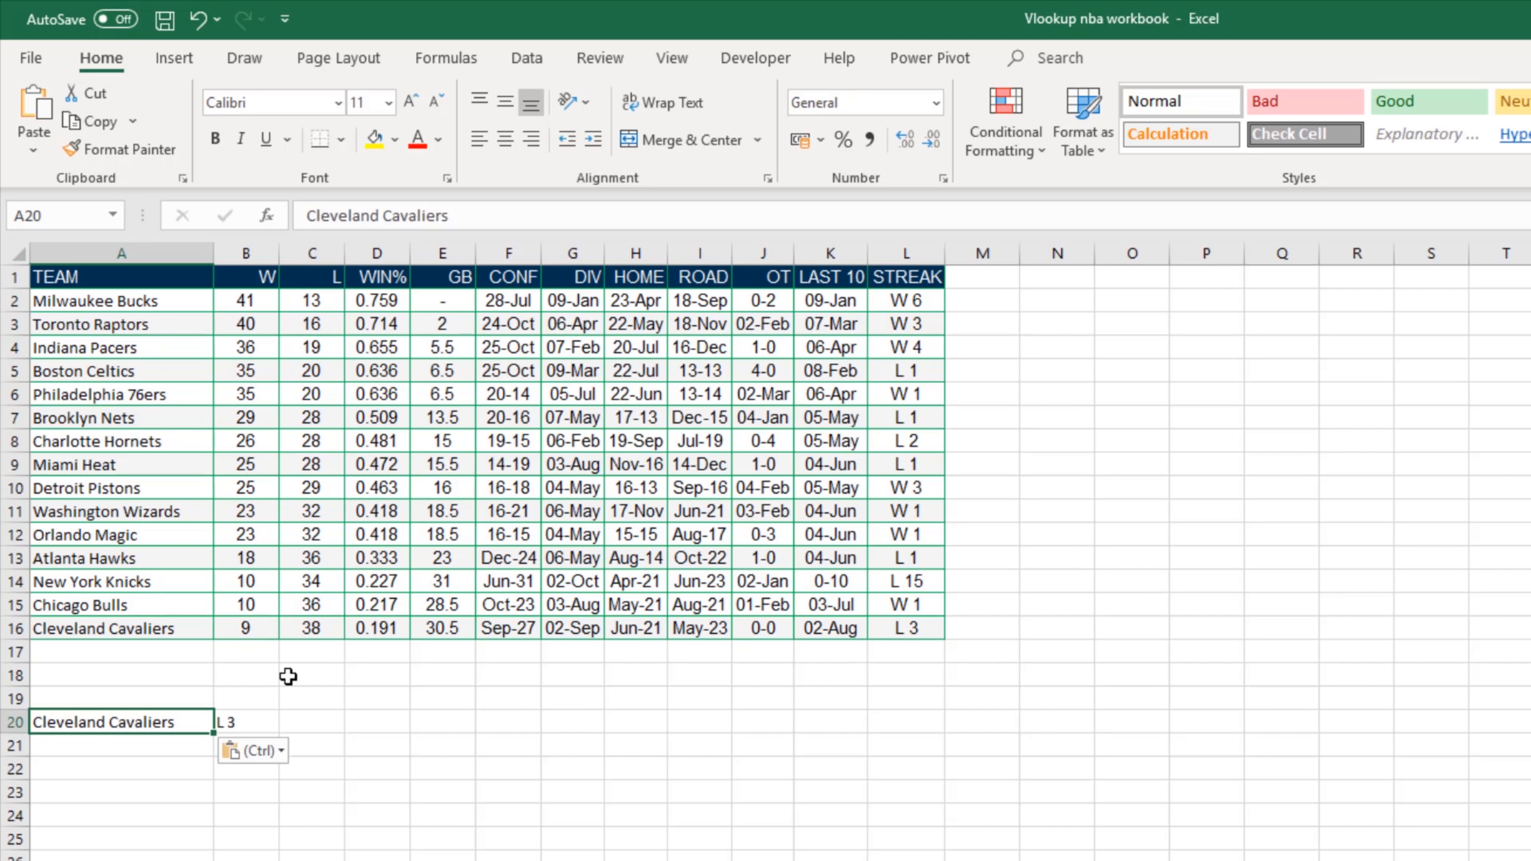
click(304, 215)
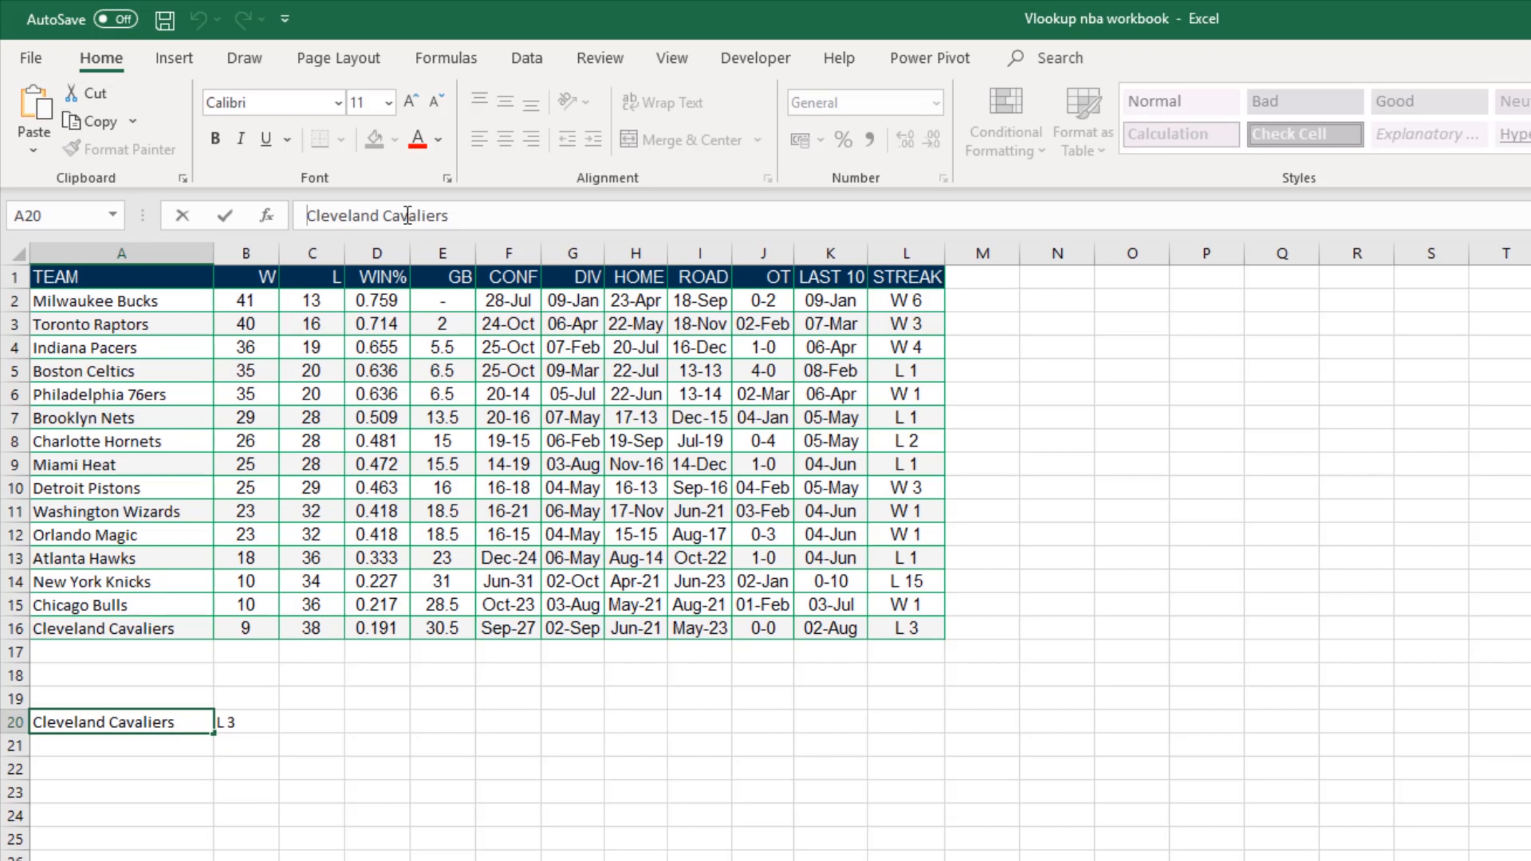
key(Return)
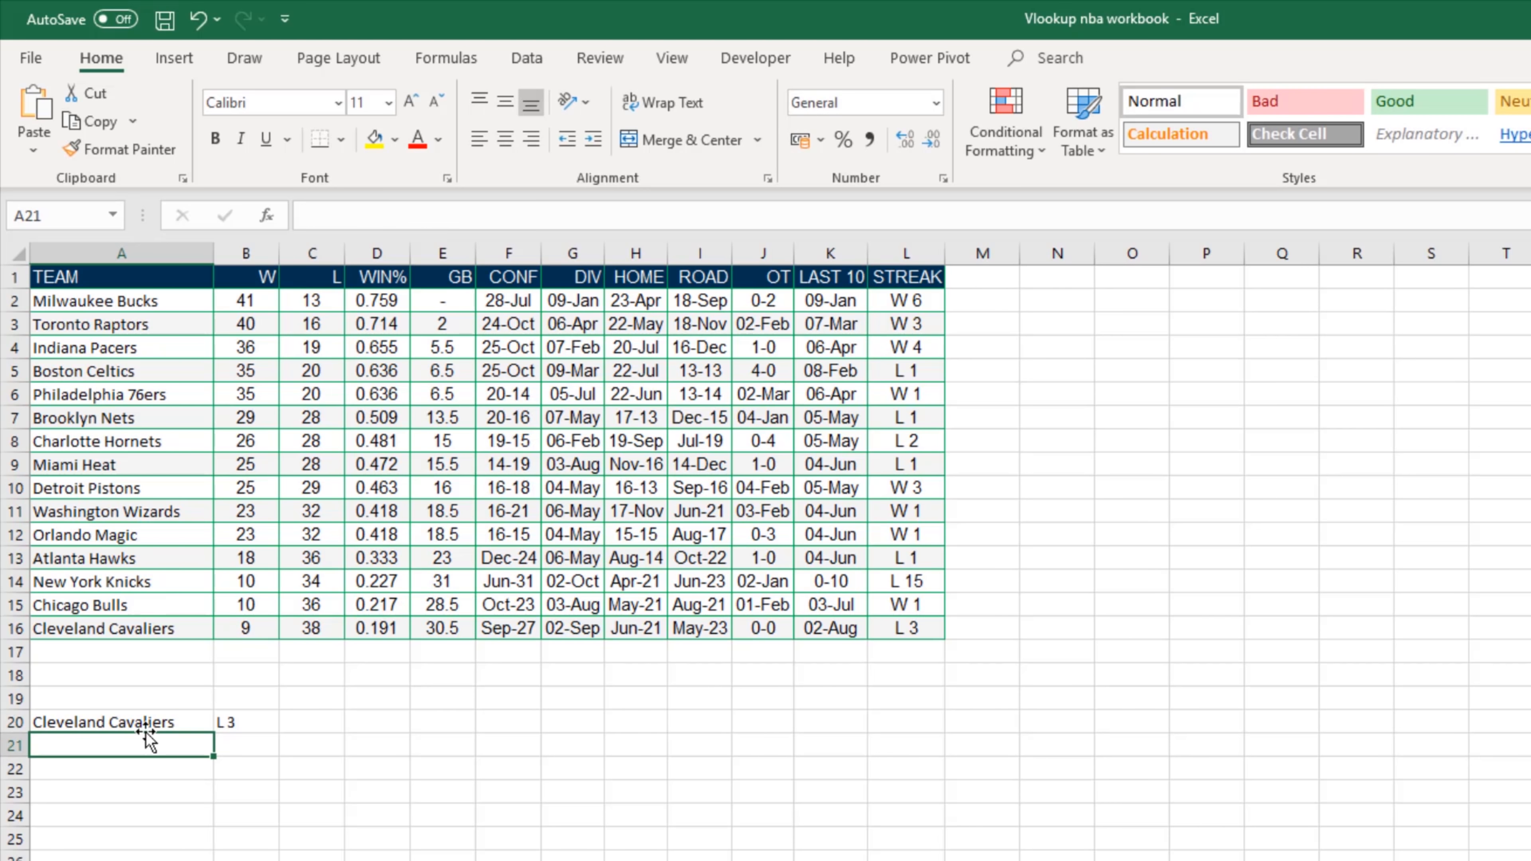
Step: Check the lookup value in A20 and the cell references used by the VLOOKUP formula in B20
click(134, 715)
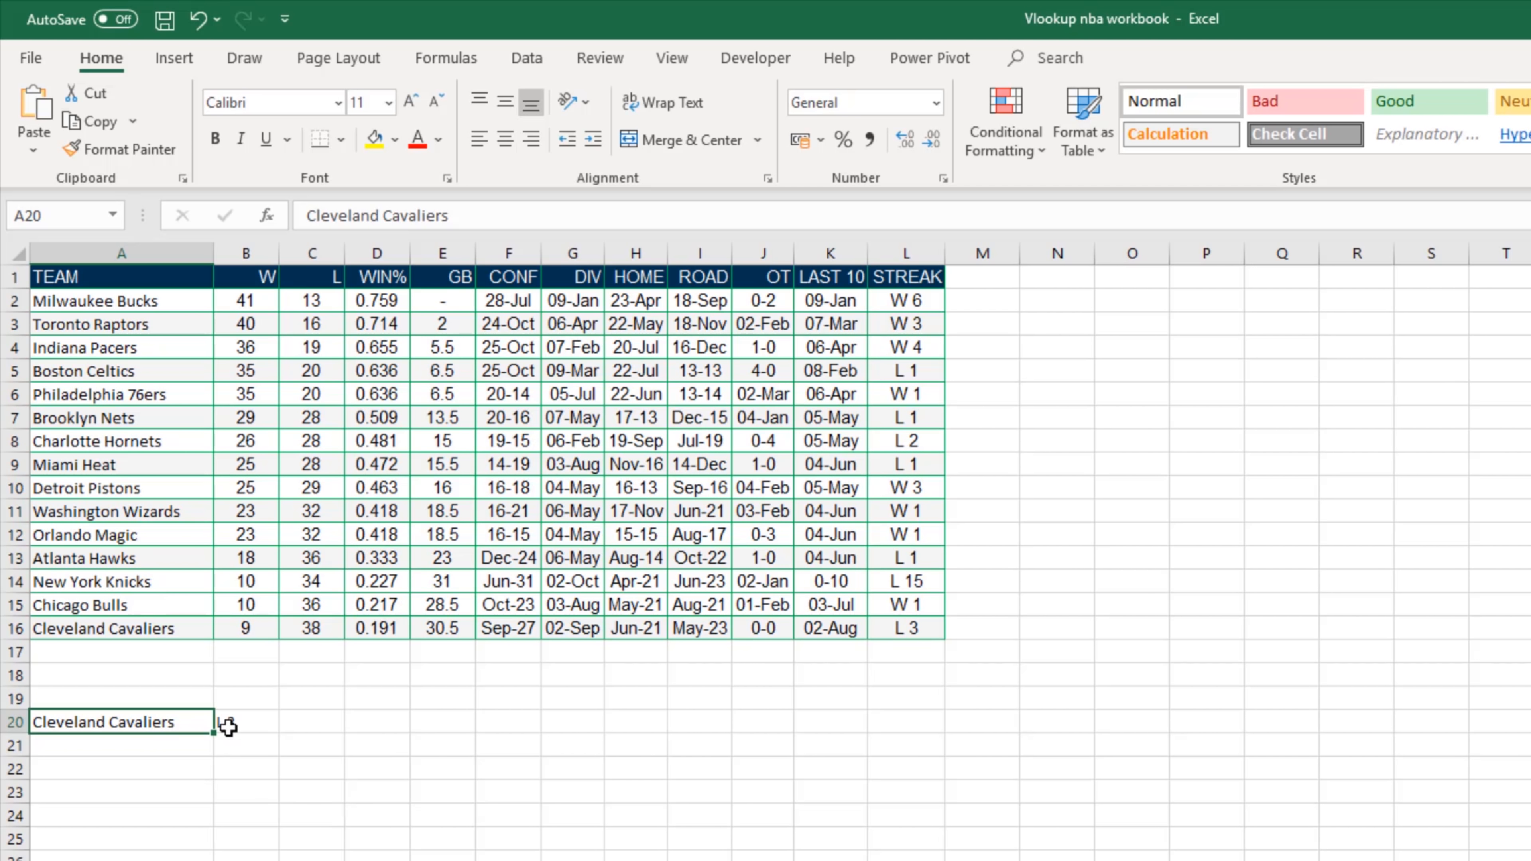
double_click(266, 722)
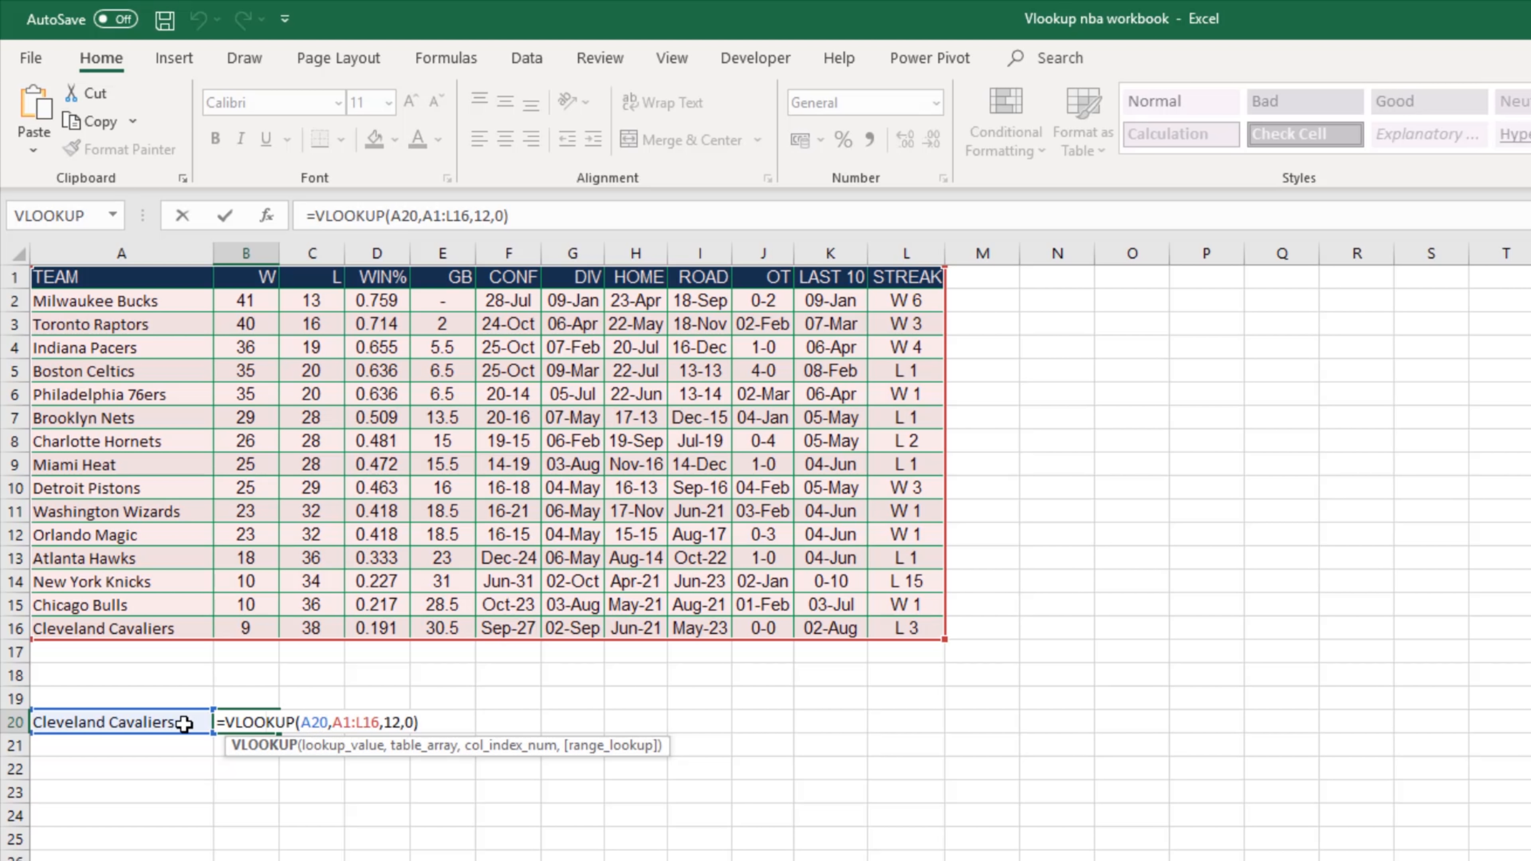
key(Escape)
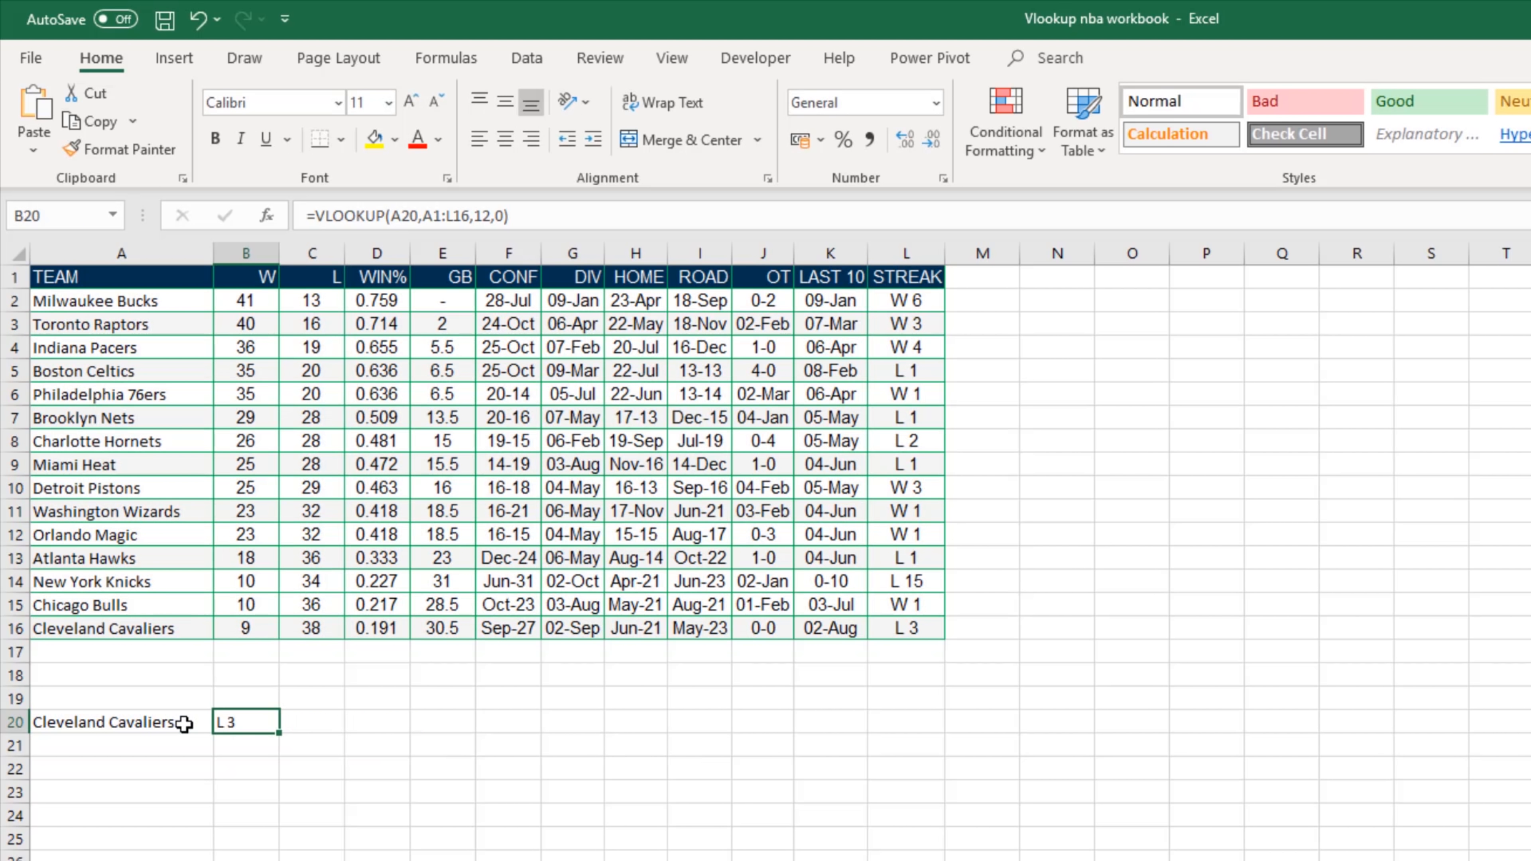
Step: Add a data validation dropdown list to cell A20, using the team names in A2:A16 as the source
click(183, 723)
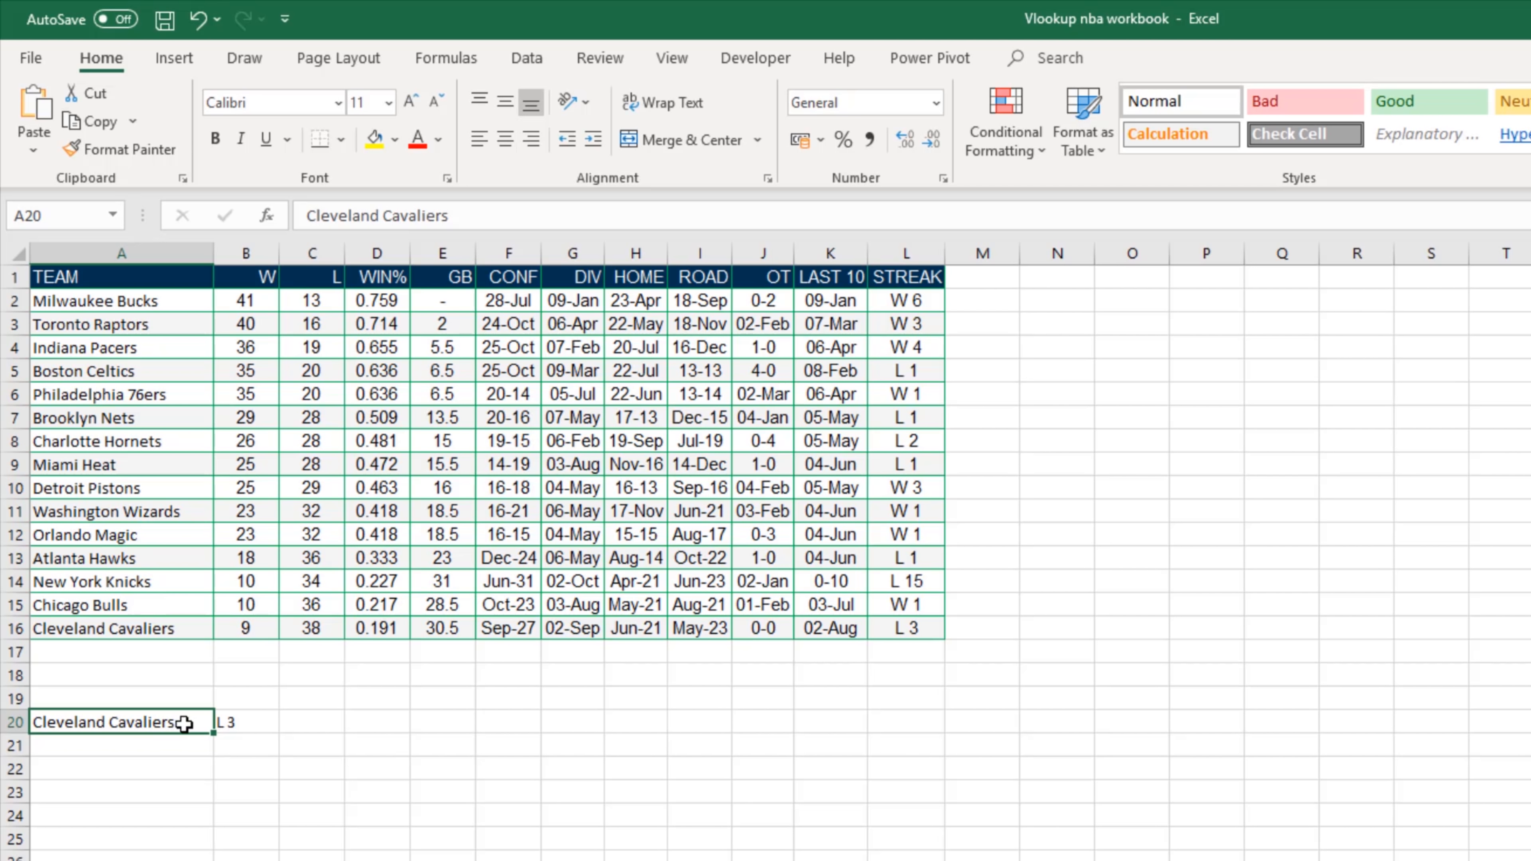
click(530, 63)
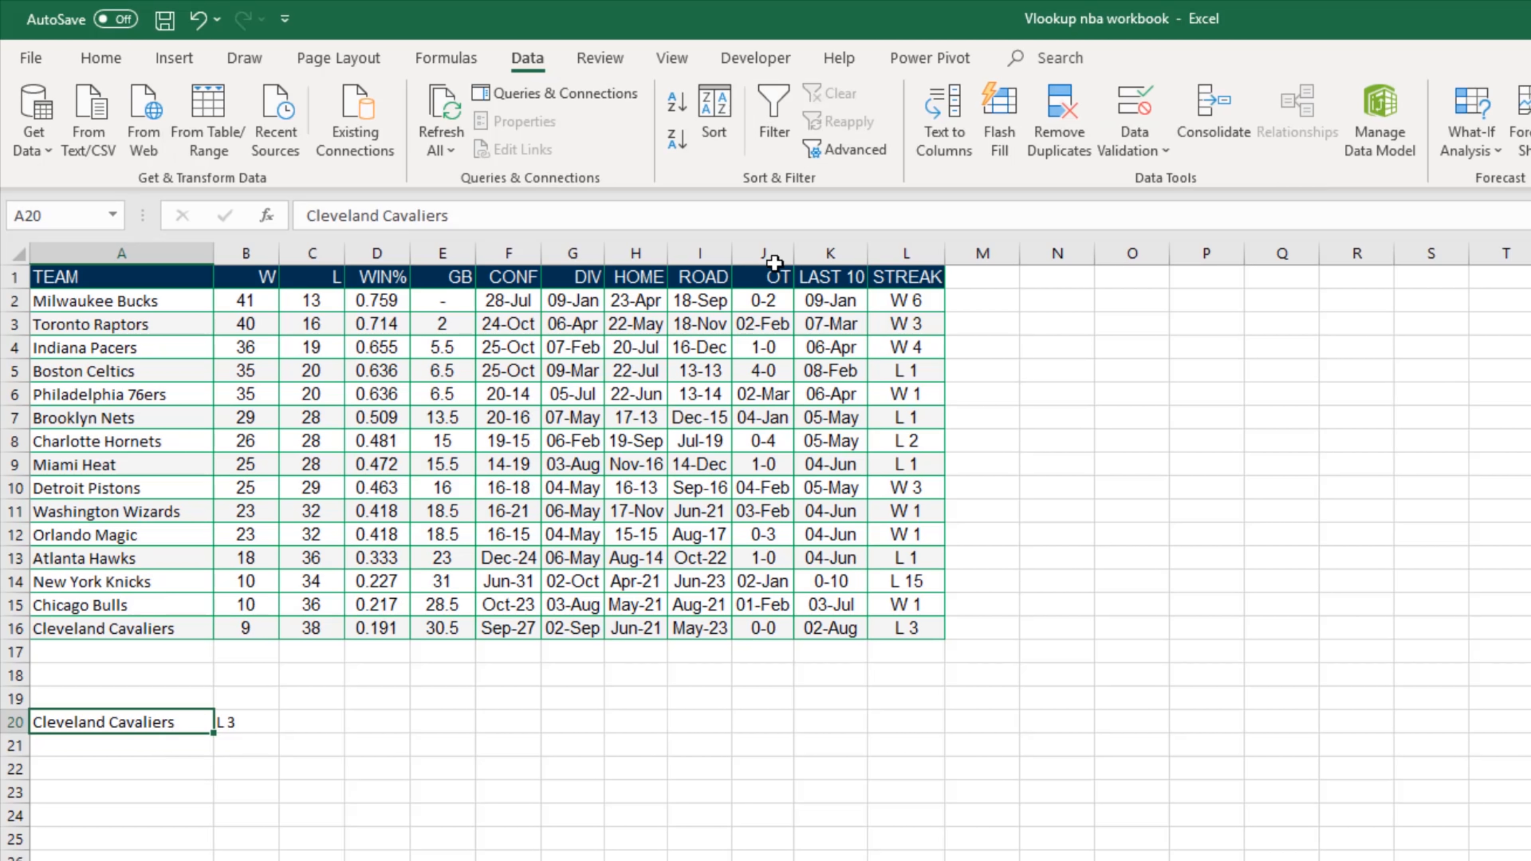
click(1143, 158)
click(1151, 177)
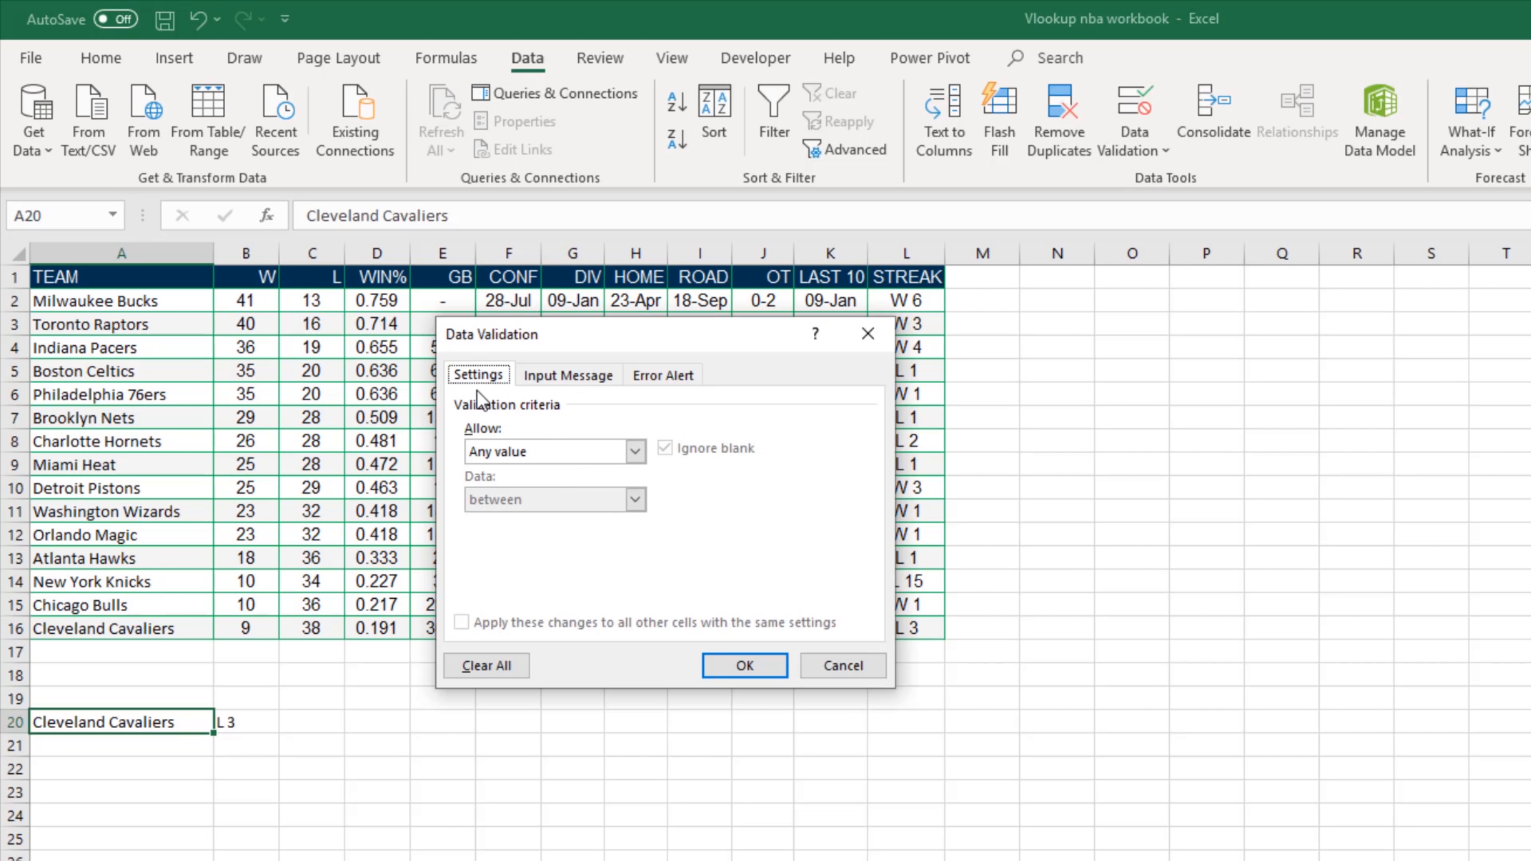
click(581, 452)
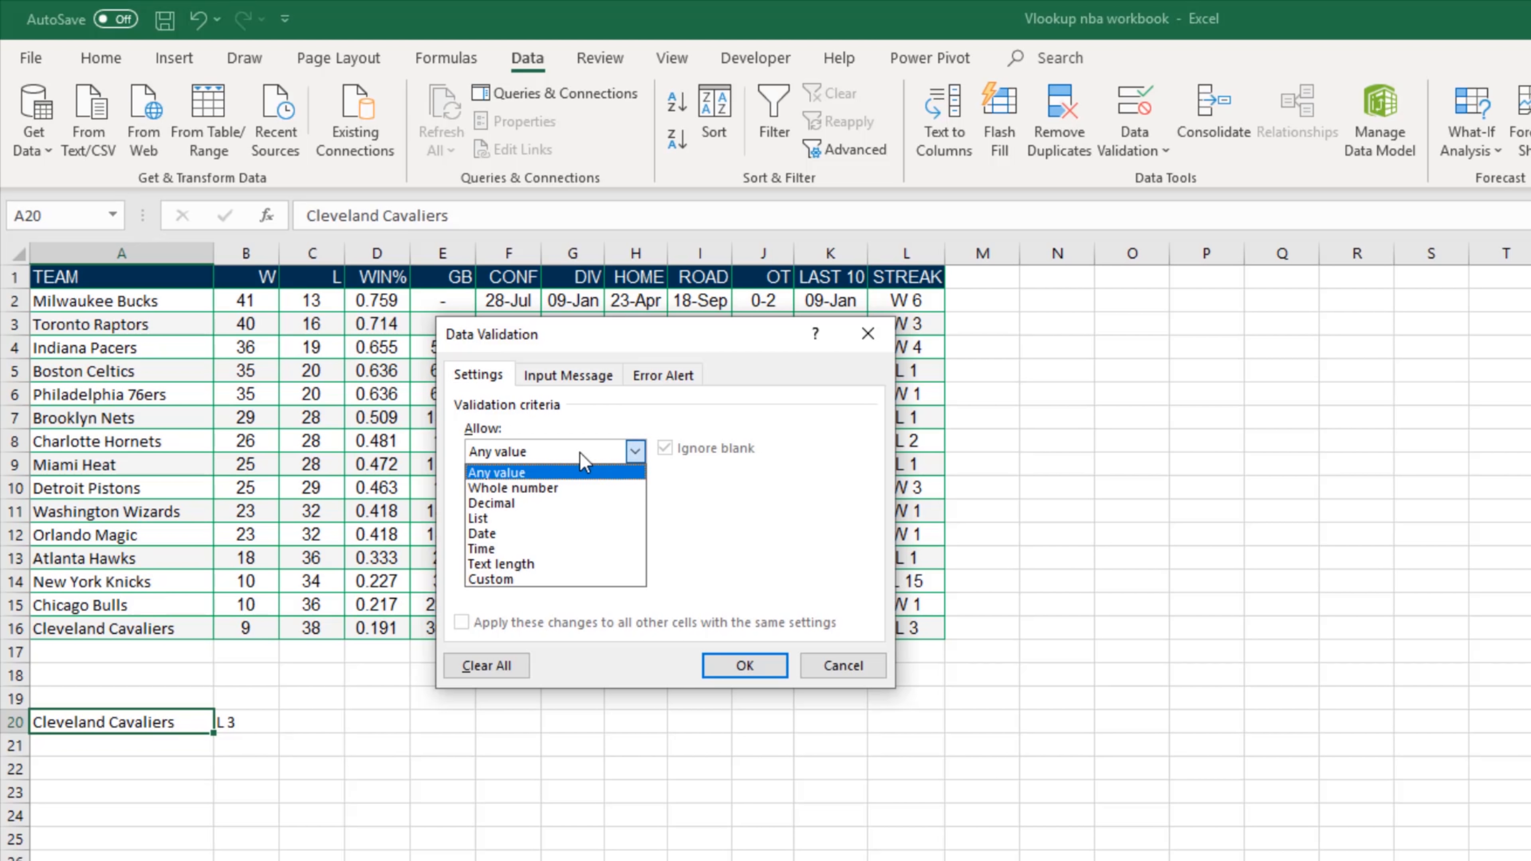
click(509, 519)
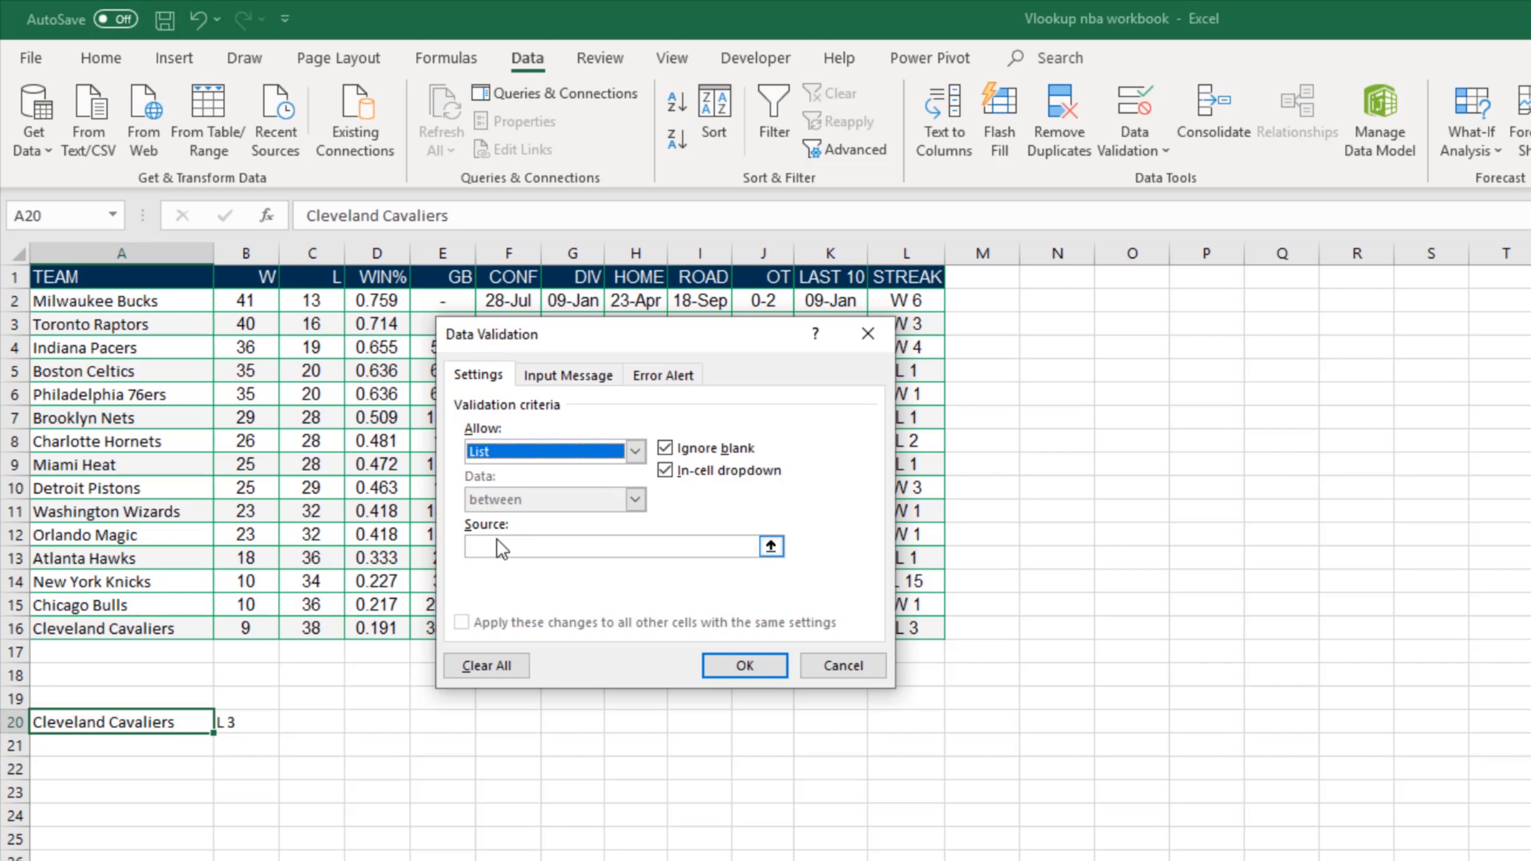
click(773, 546)
click(771, 546)
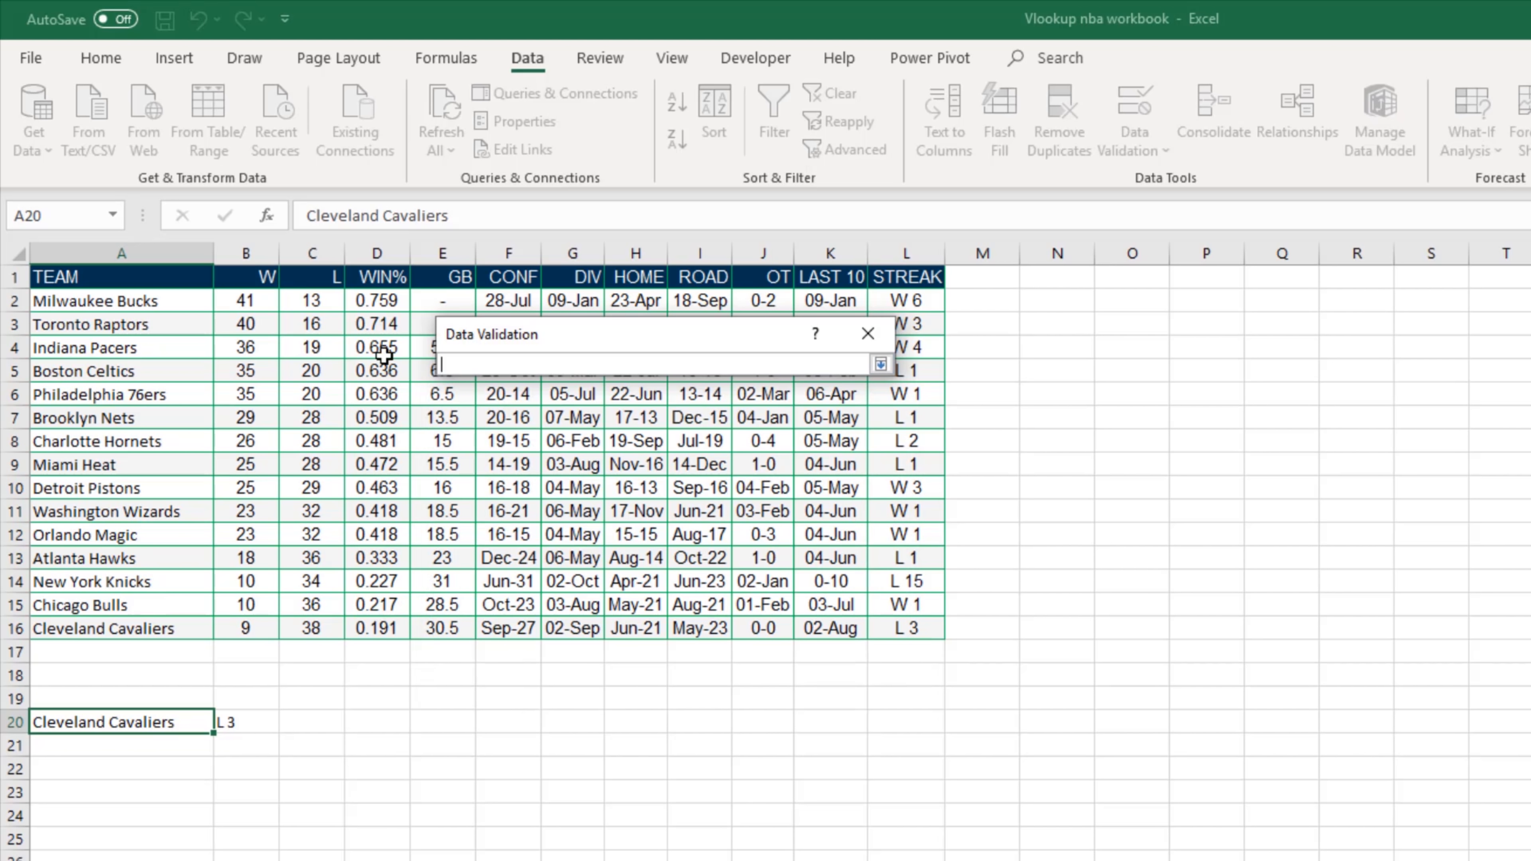
drag(184, 307, 122, 625)
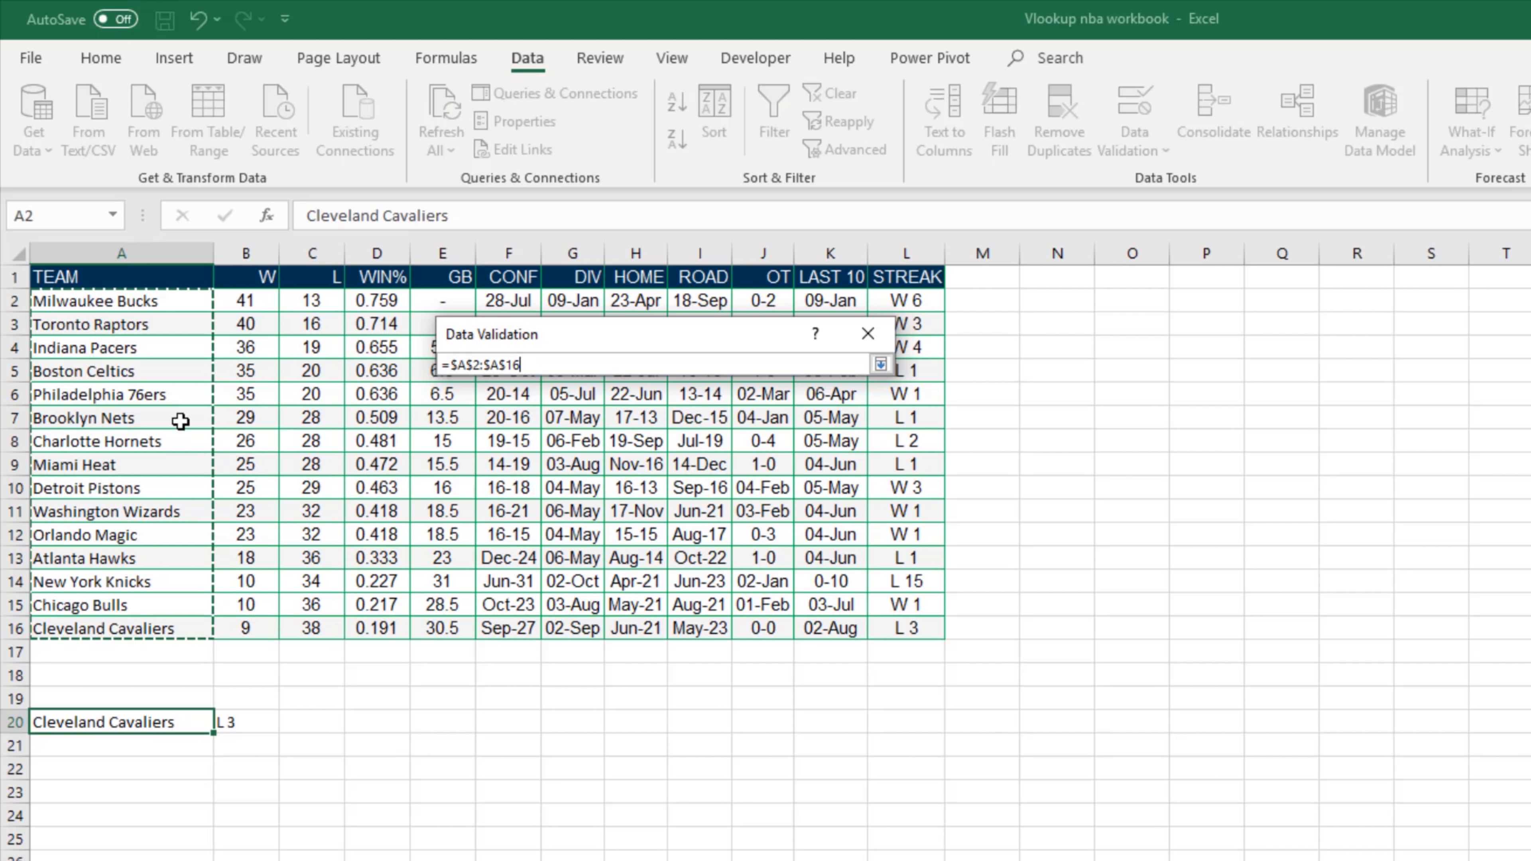
click(880, 364)
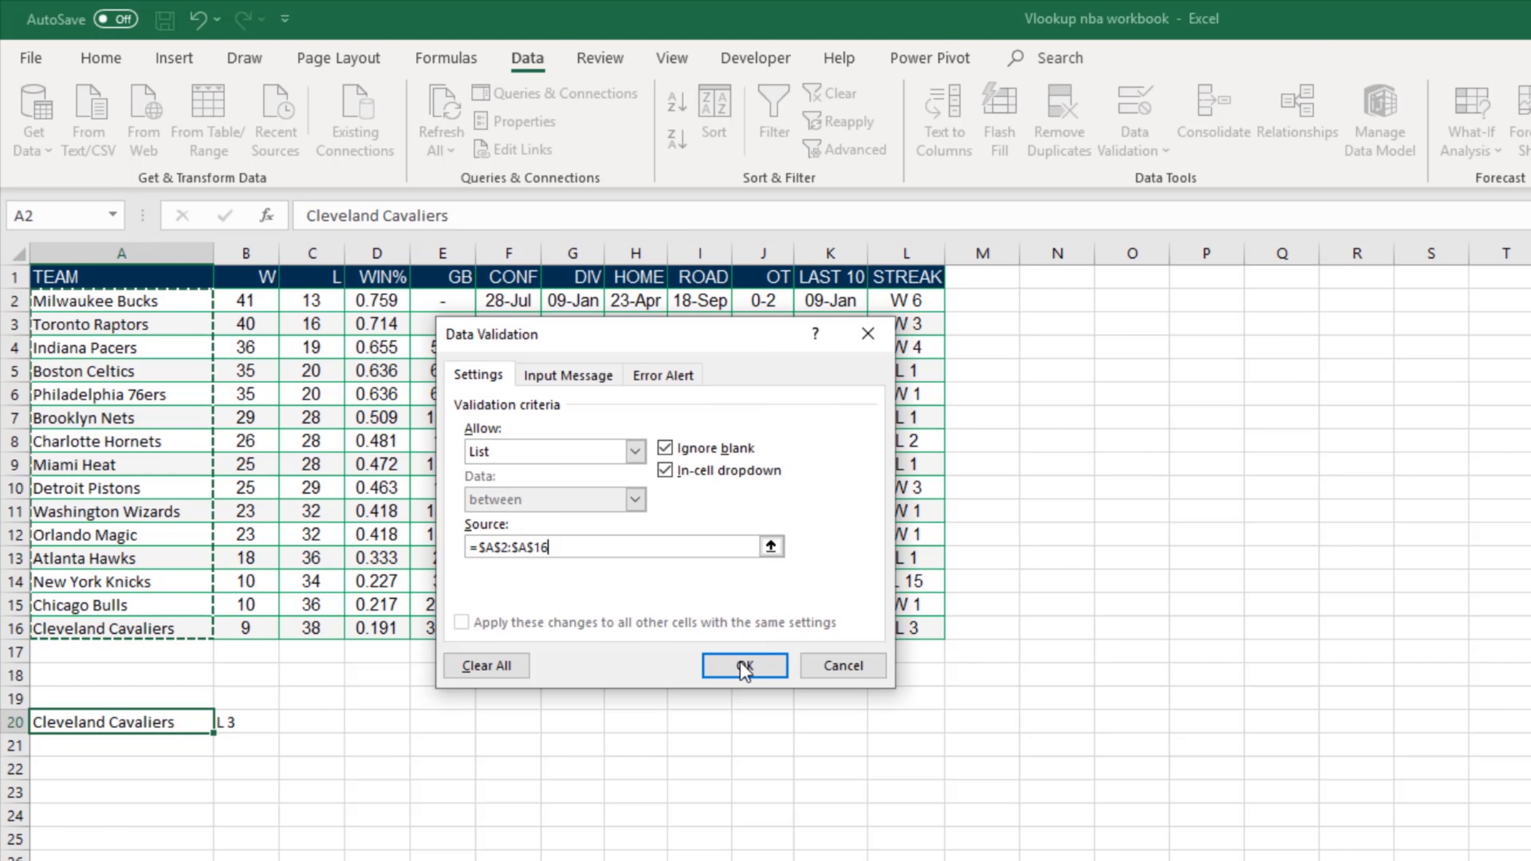
click(745, 666)
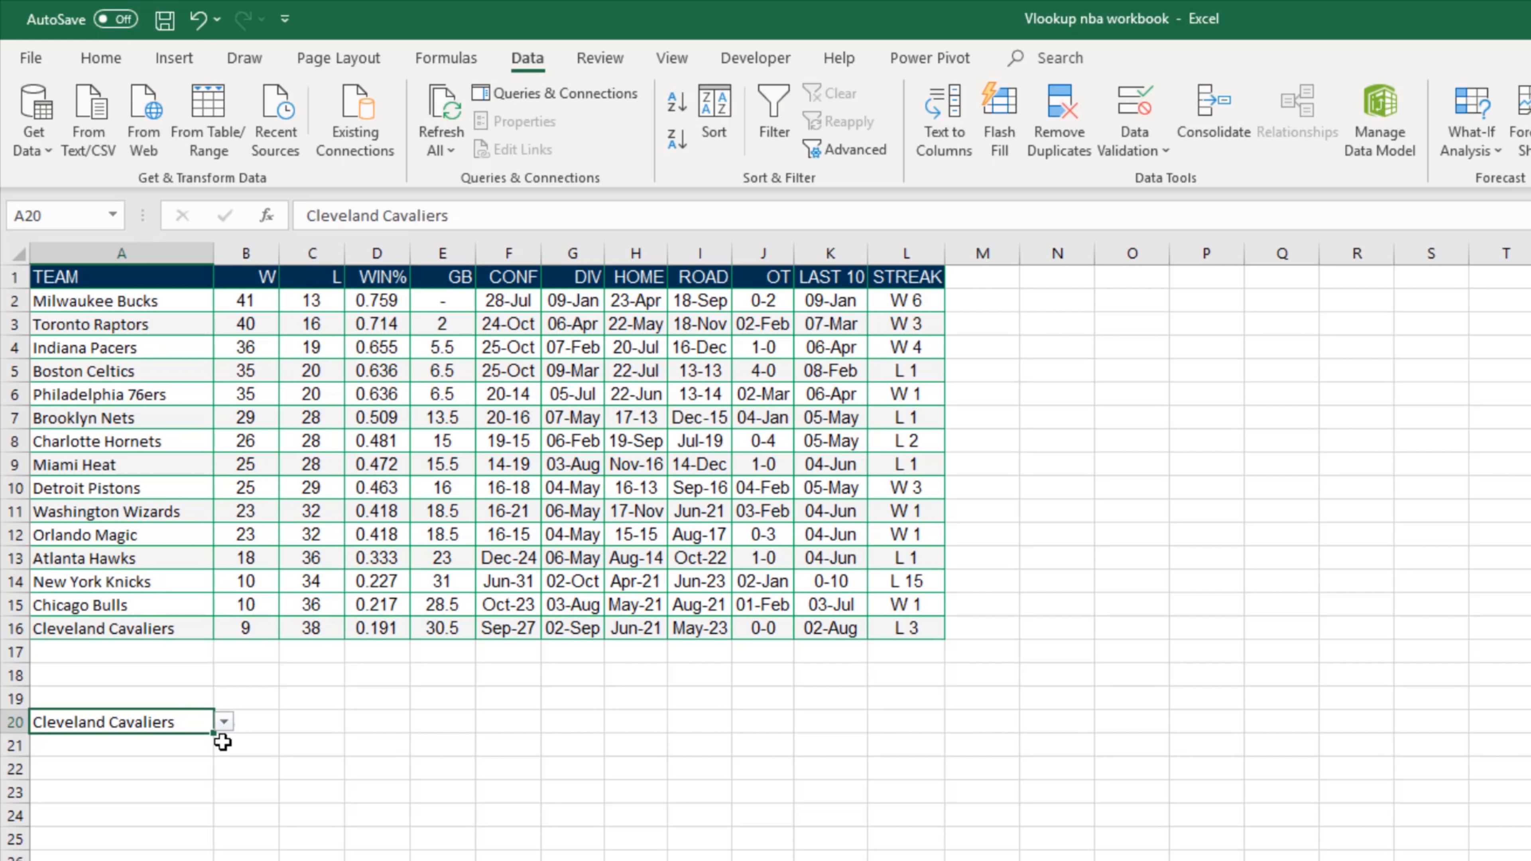
Step: Enter the heading STREAK in cell B19 above the lookup result
click(250, 703)
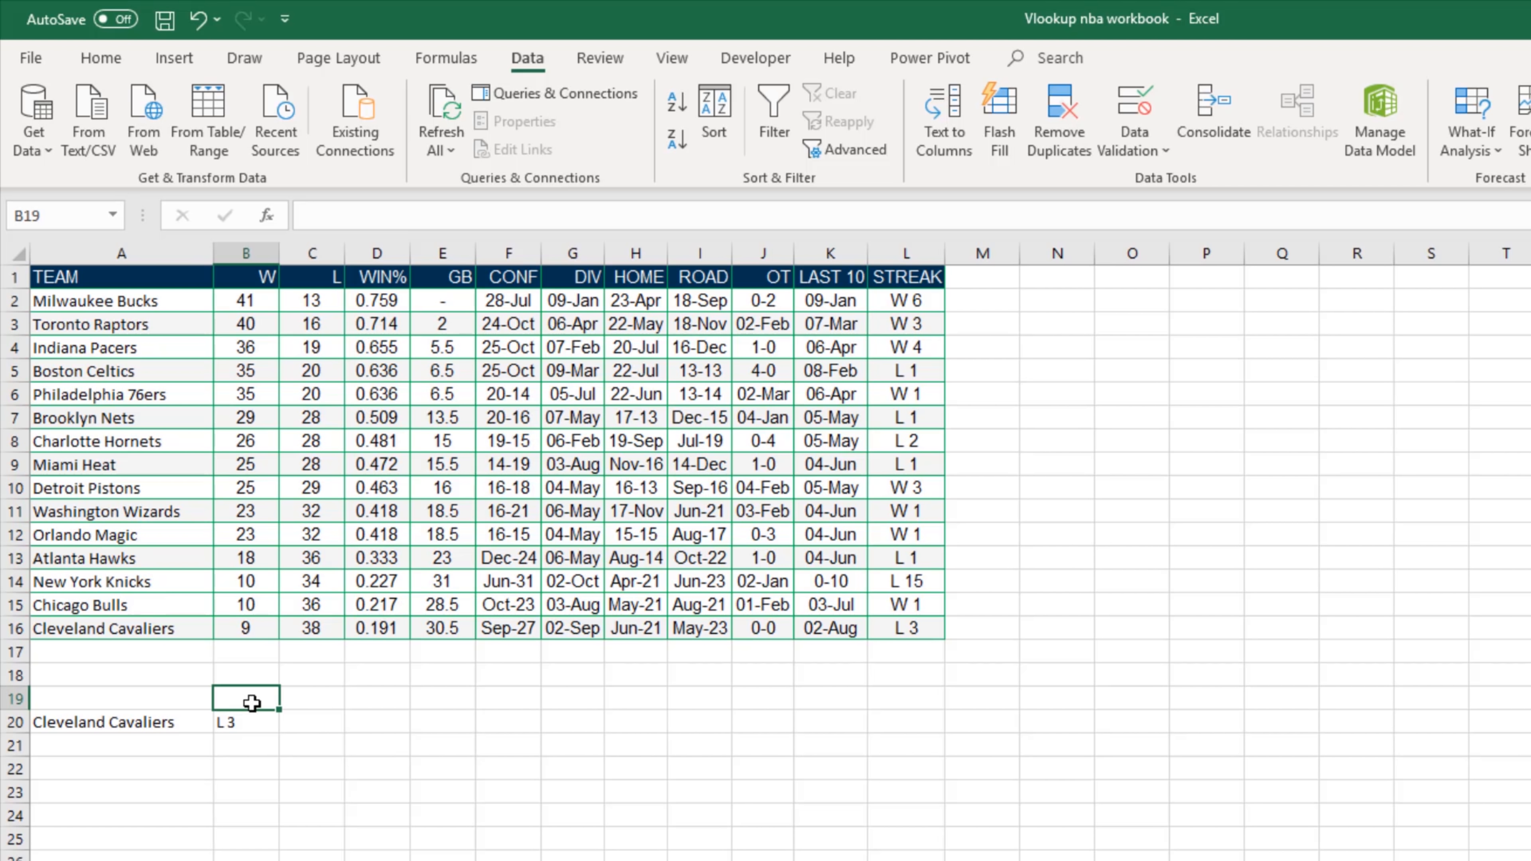
text(STREAK)
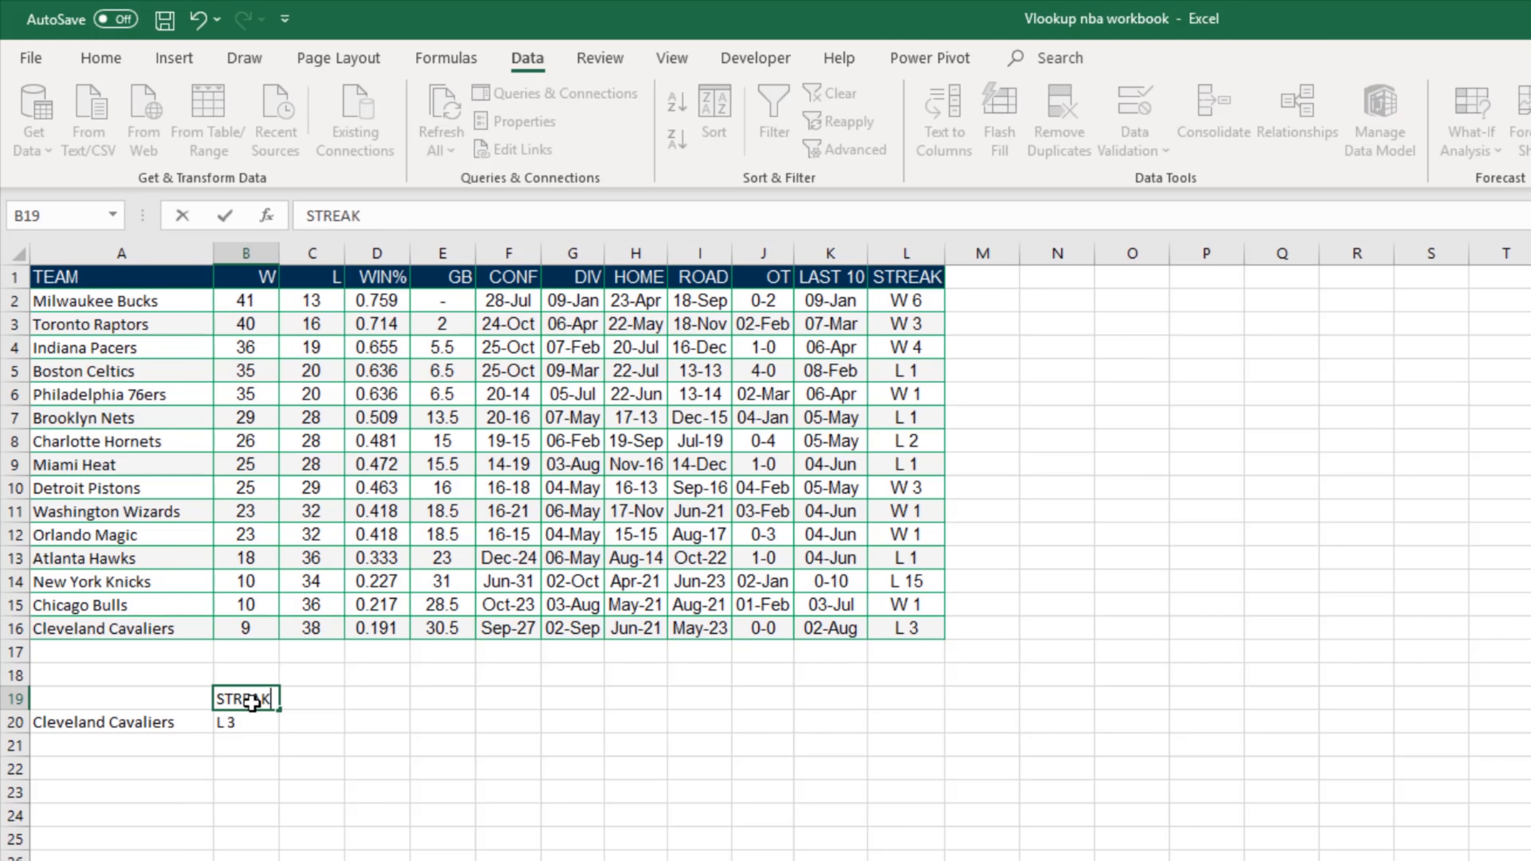
key(Return)
Step: Test the lookup by choosing Toronto Raptors from the team dropdown in A20
click(170, 730)
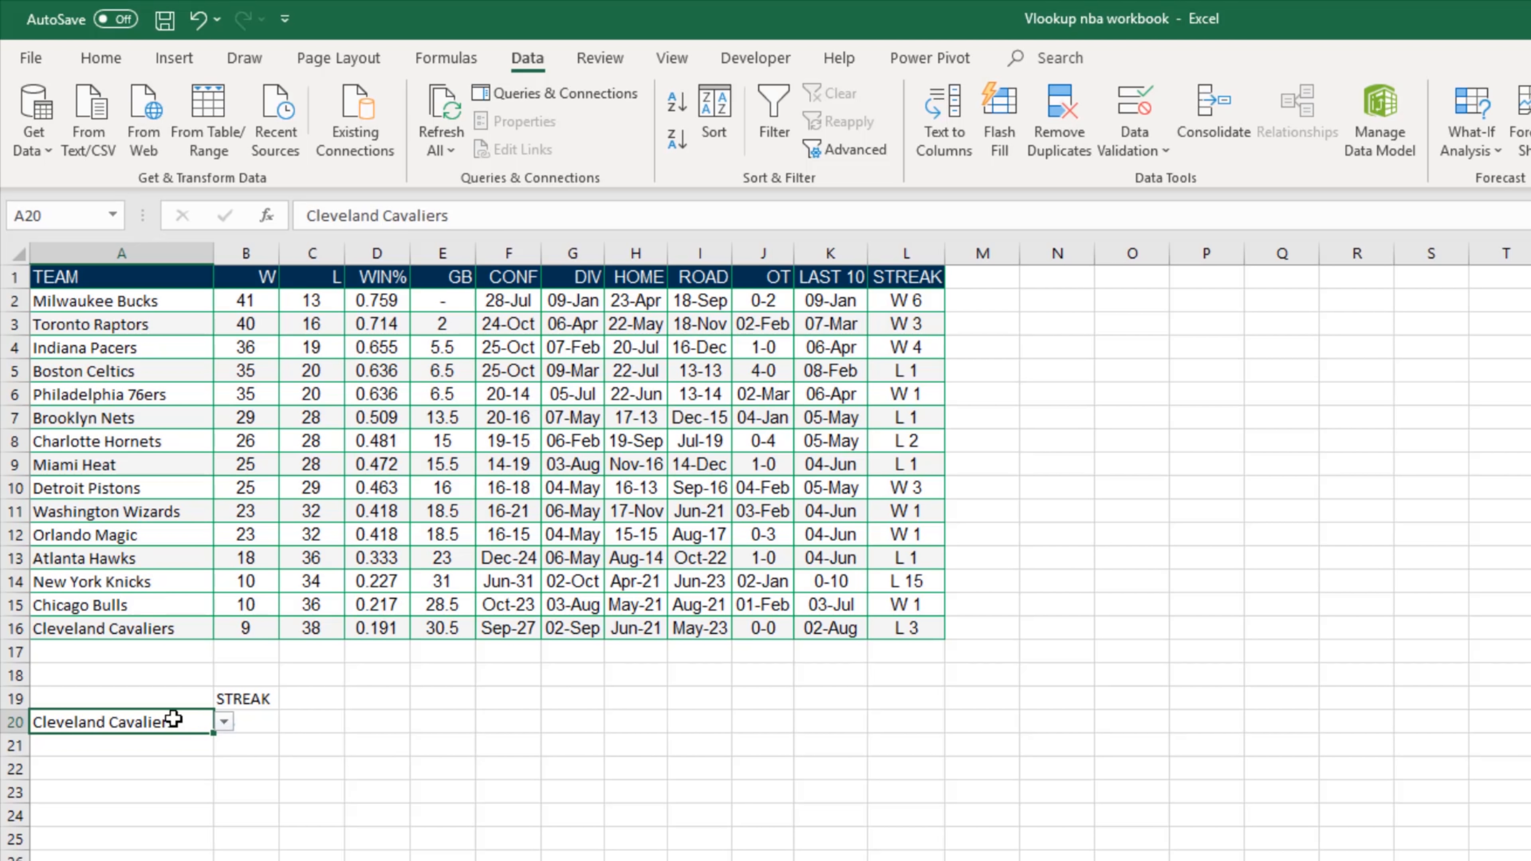
click(224, 723)
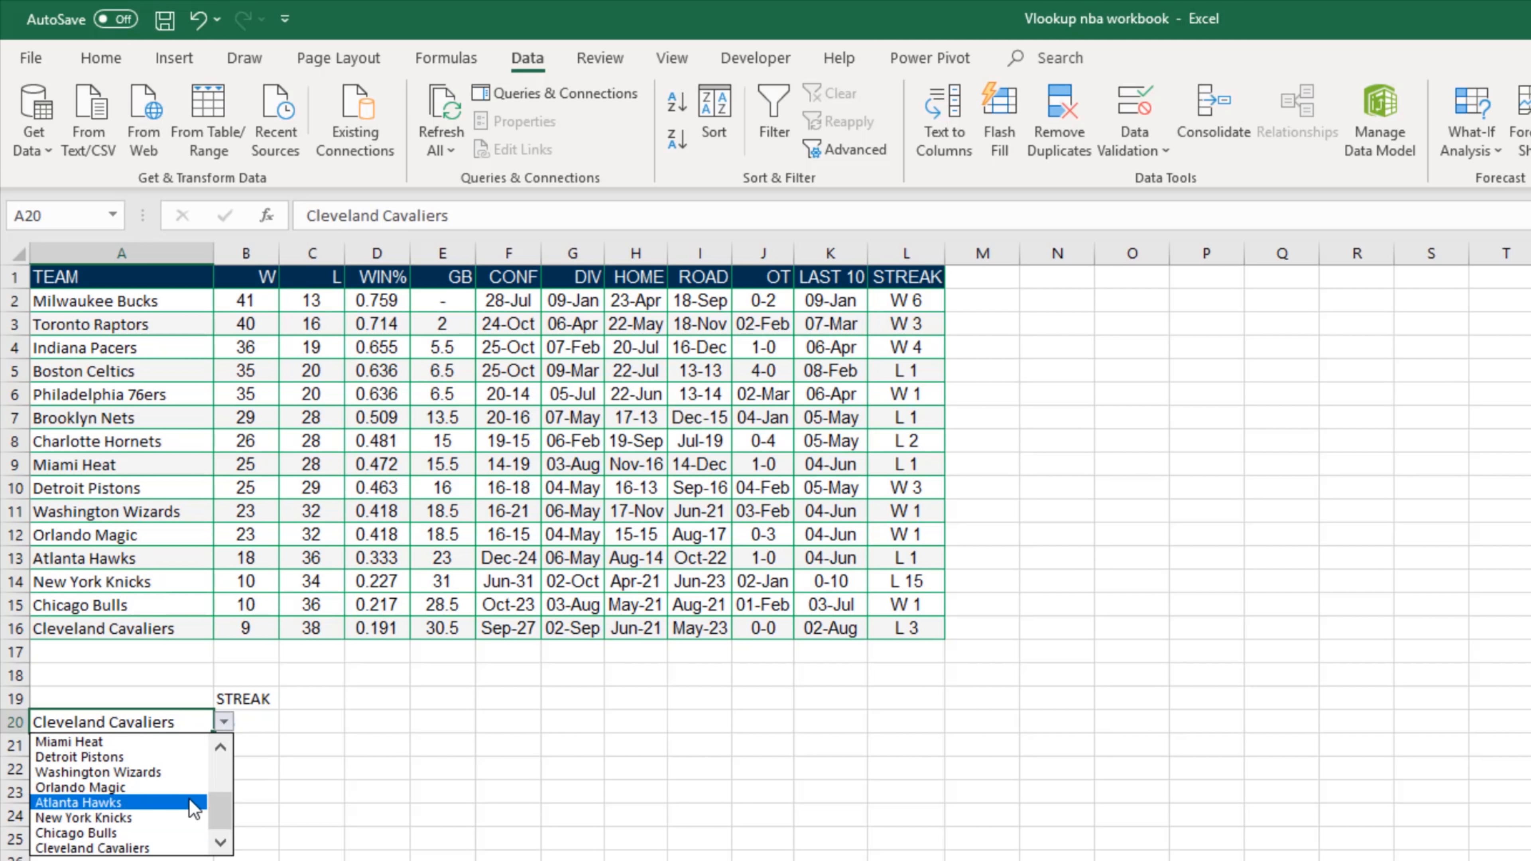
drag(218, 805, 227, 753)
click(114, 758)
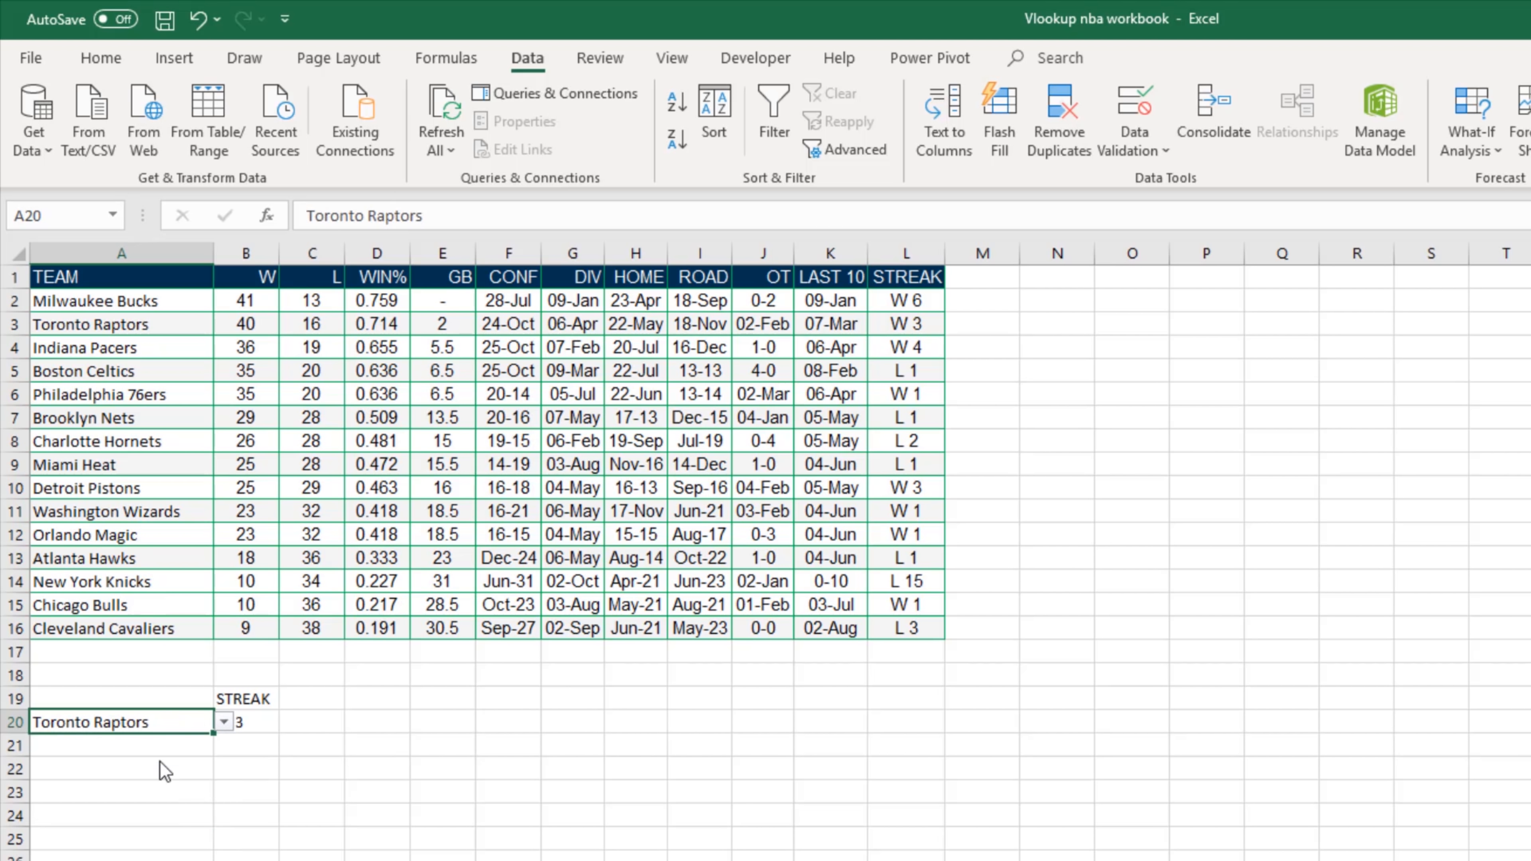
click(228, 810)
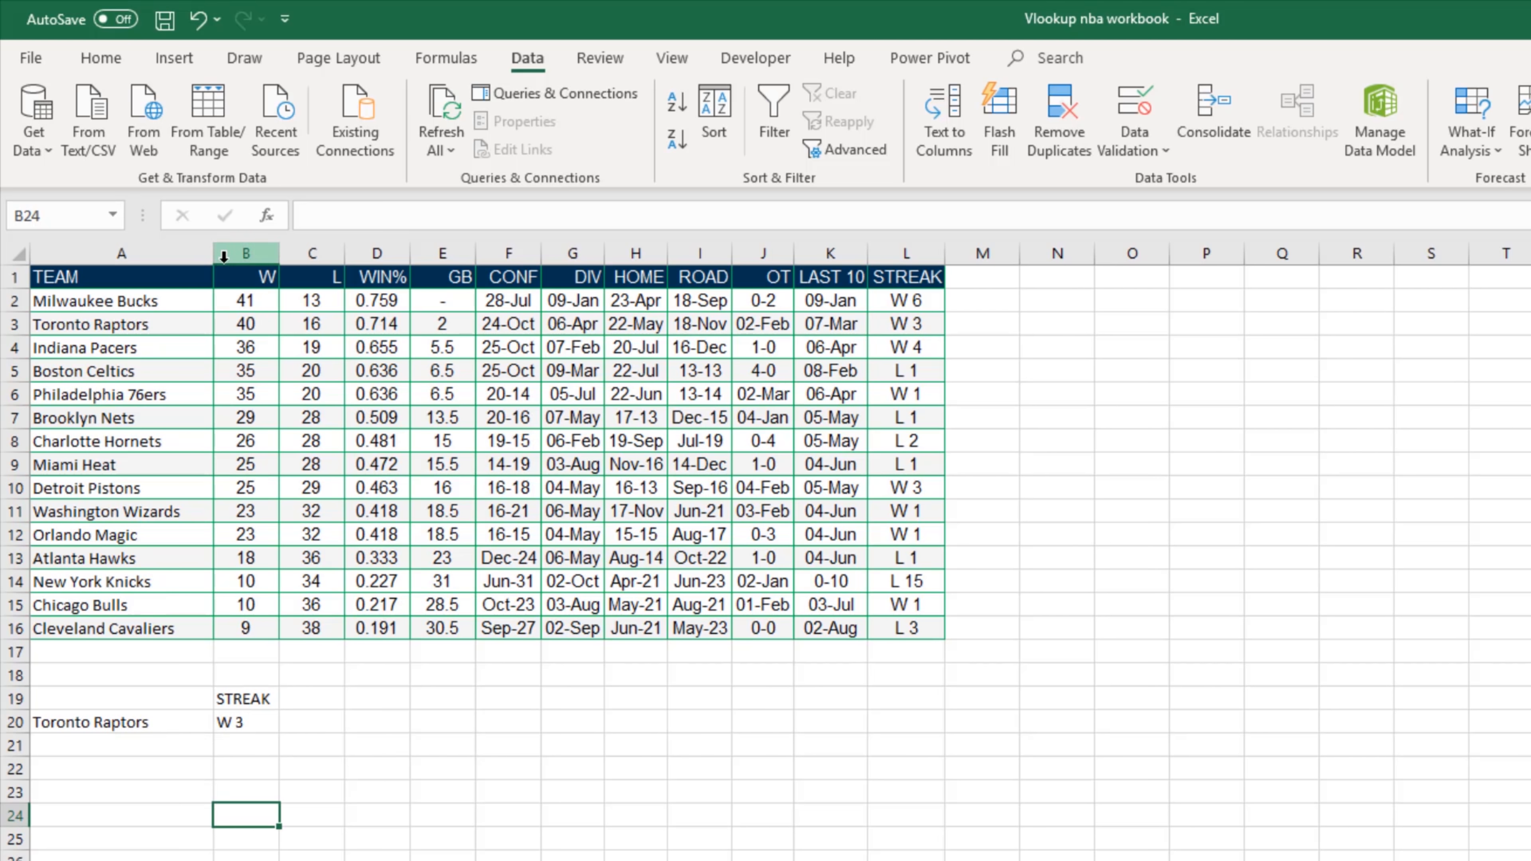
Step: Widen column B and right-align the STREAK heading and lookup result in B19:B20
drag(279, 258, 333, 258)
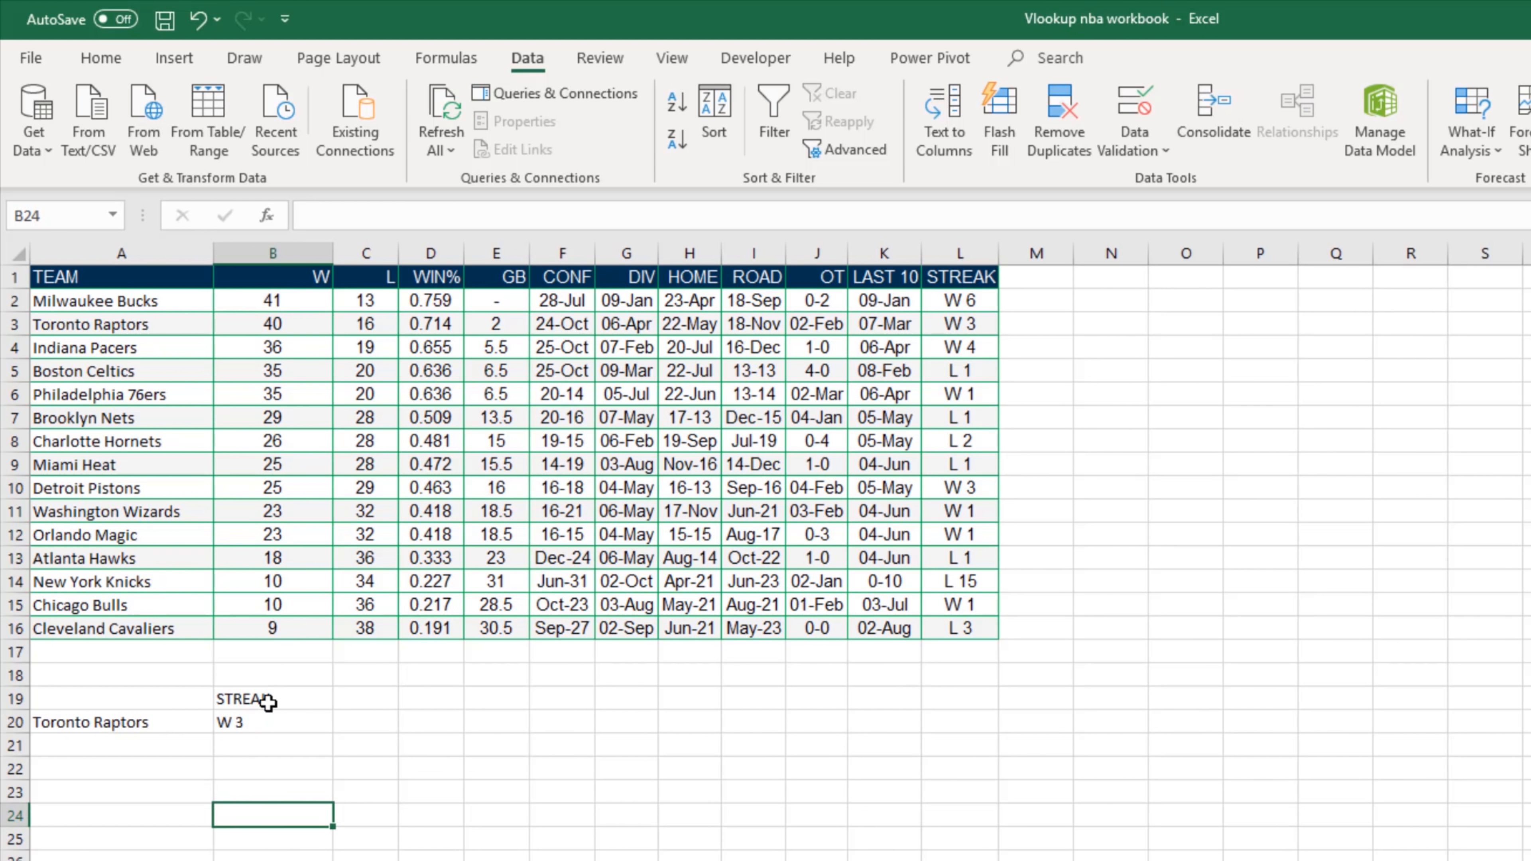
drag(260, 699, 278, 718)
click(100, 58)
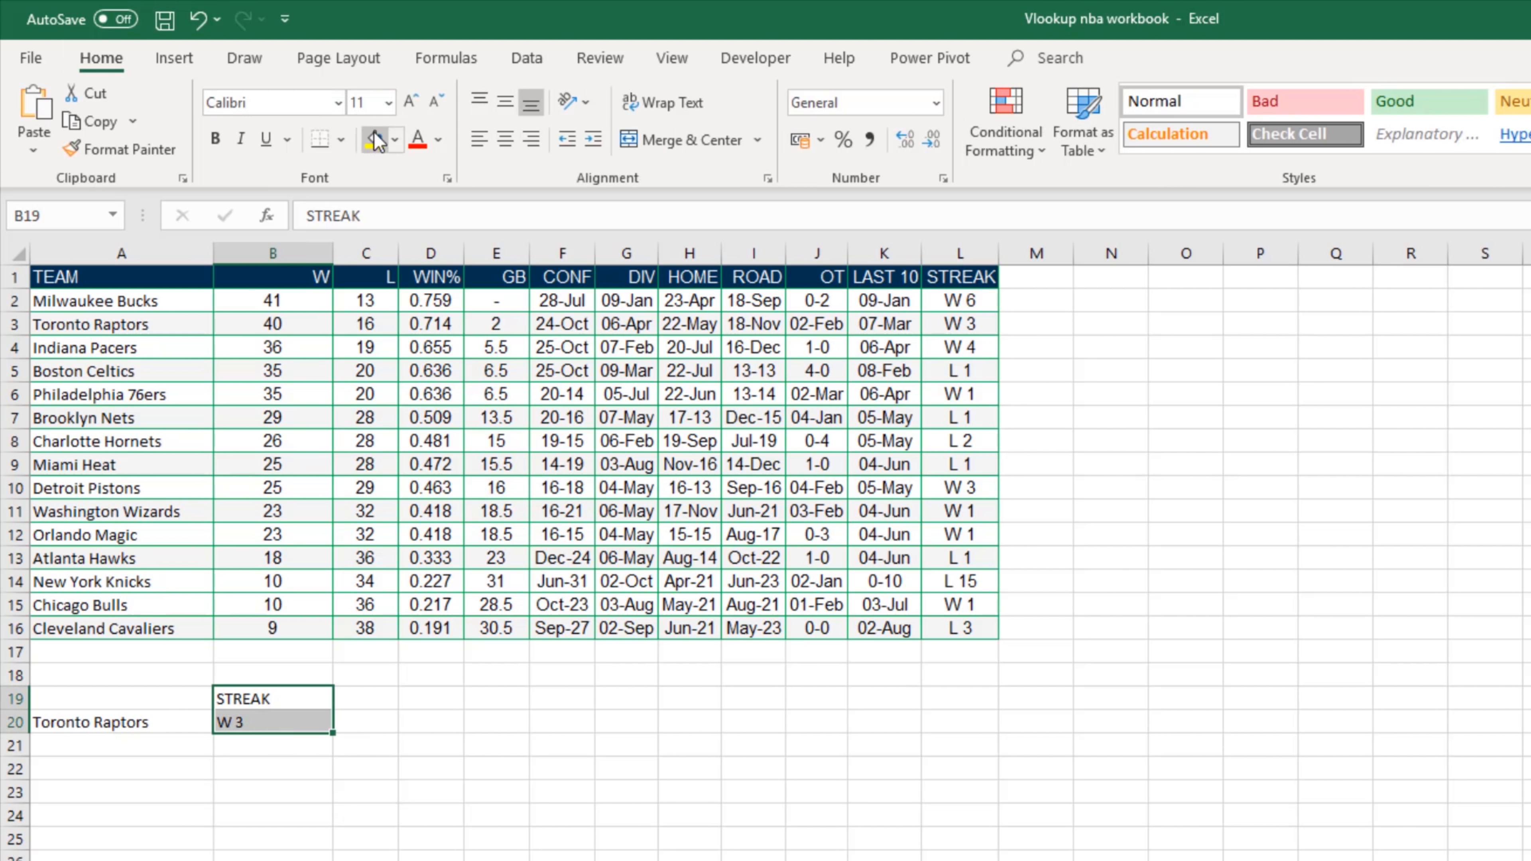
click(529, 141)
click(275, 856)
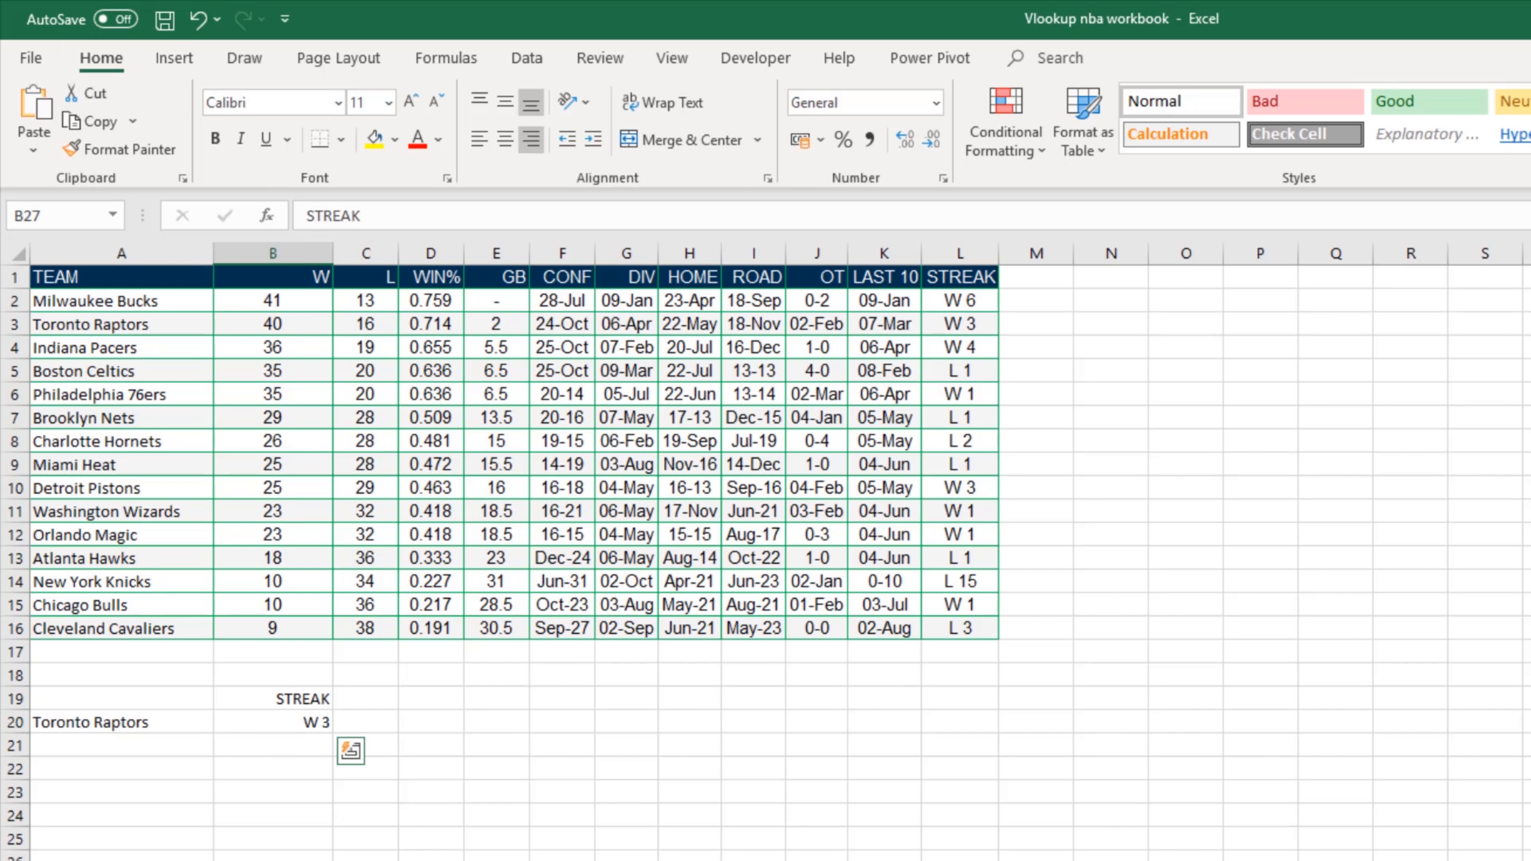
Step: Test the lookup with other teams from the A20 dropdown: Brooklyn Nets, Detroit Pistons and one more team
click(175, 730)
click(224, 721)
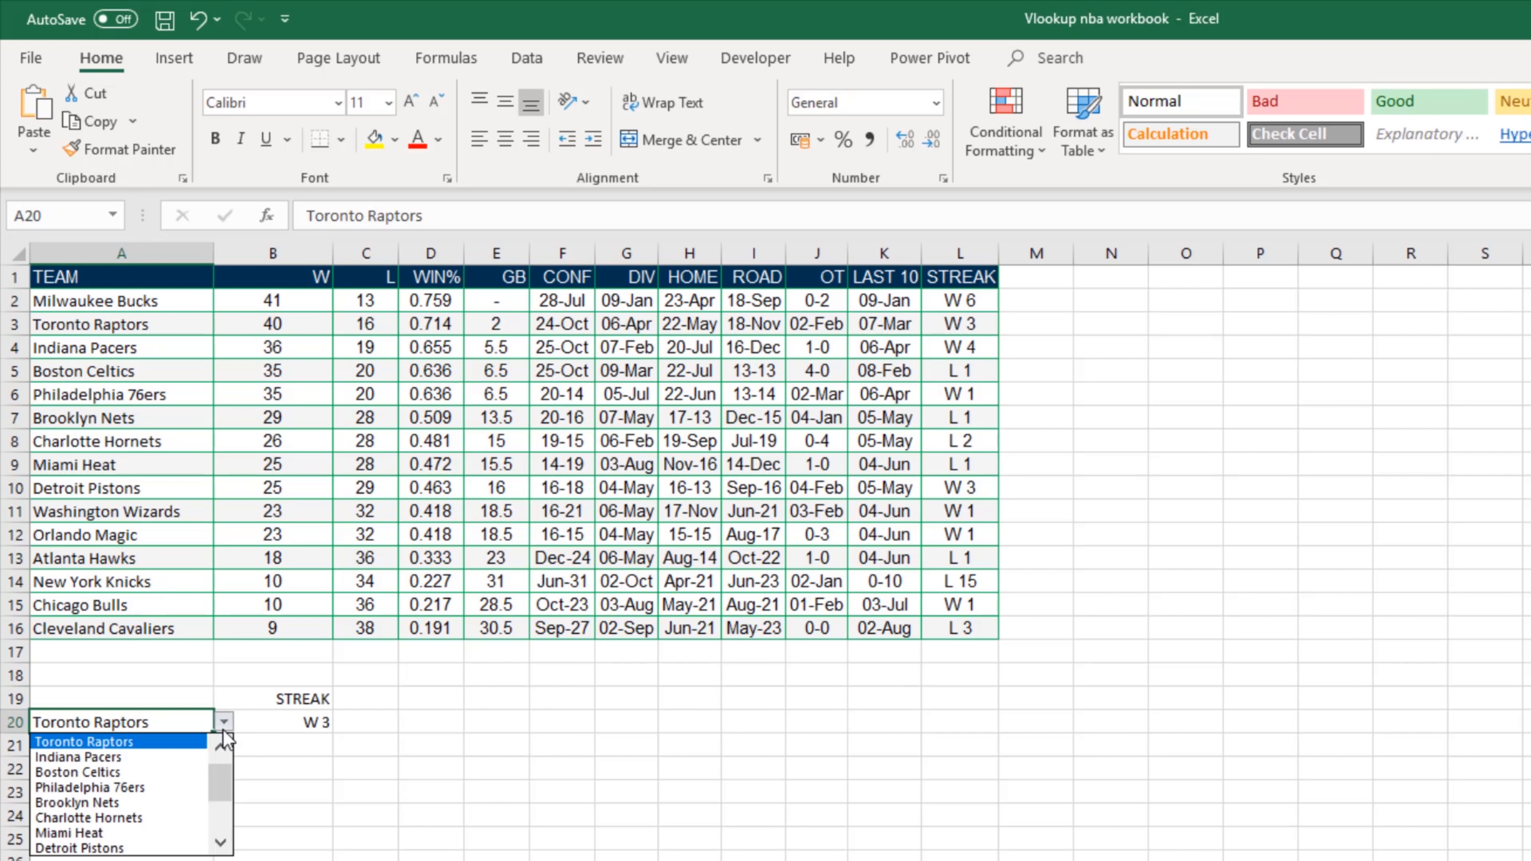
click(164, 804)
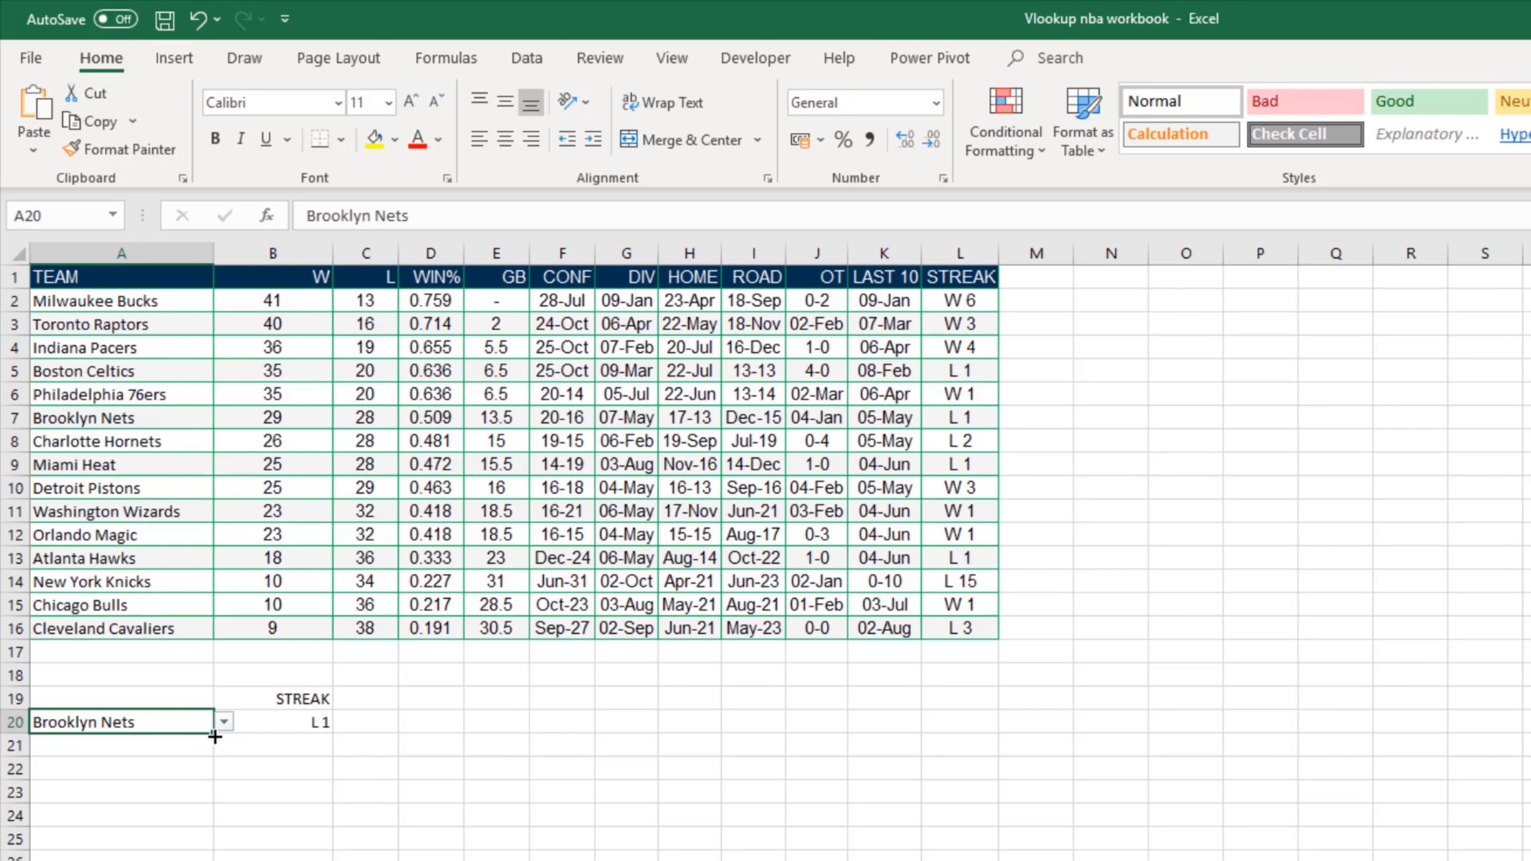
click(224, 722)
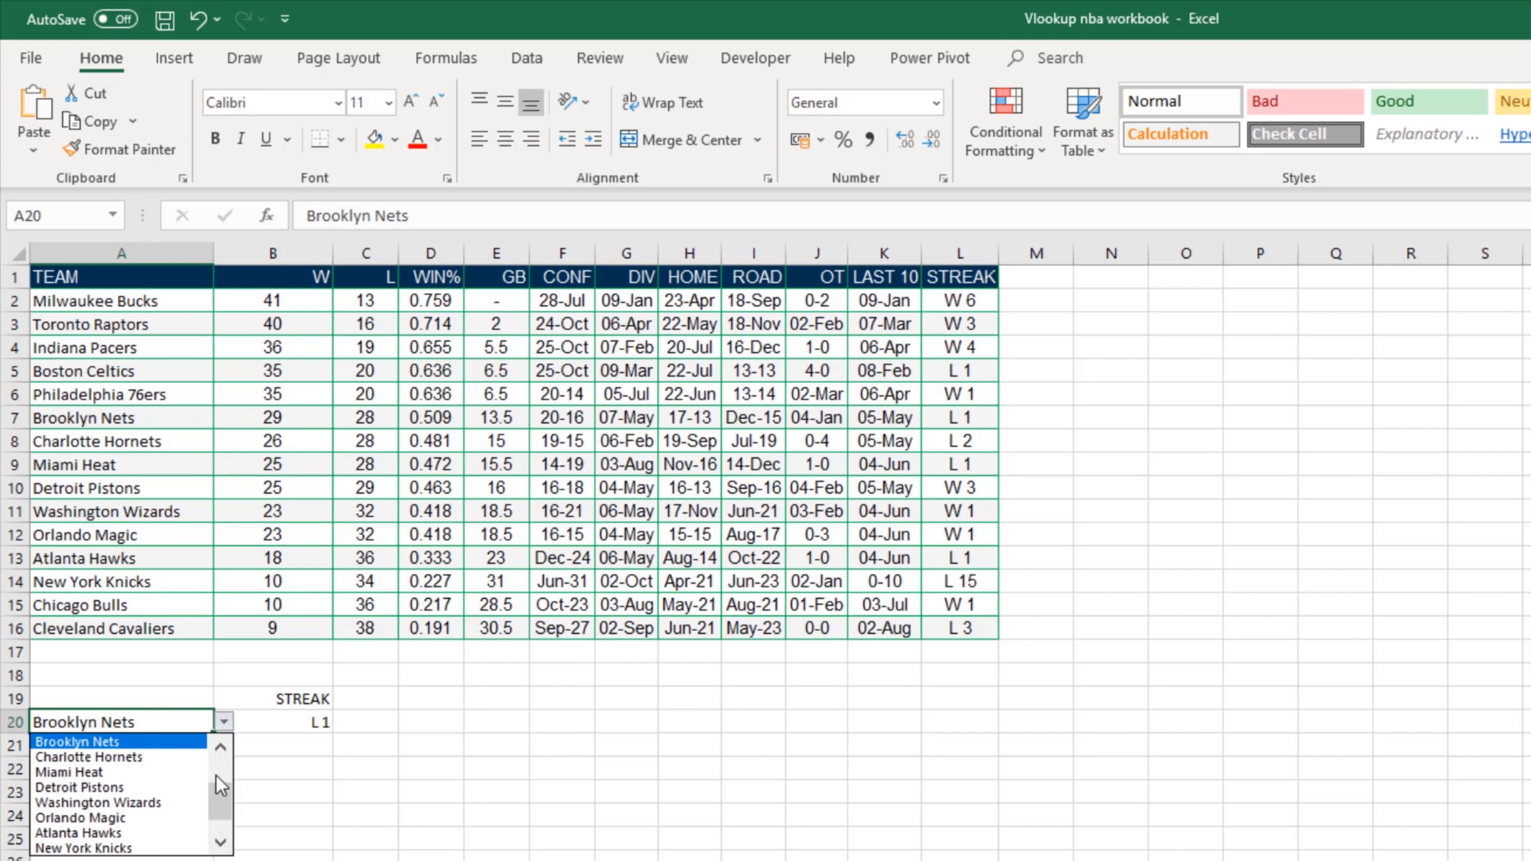
drag(224, 802, 221, 791)
click(171, 819)
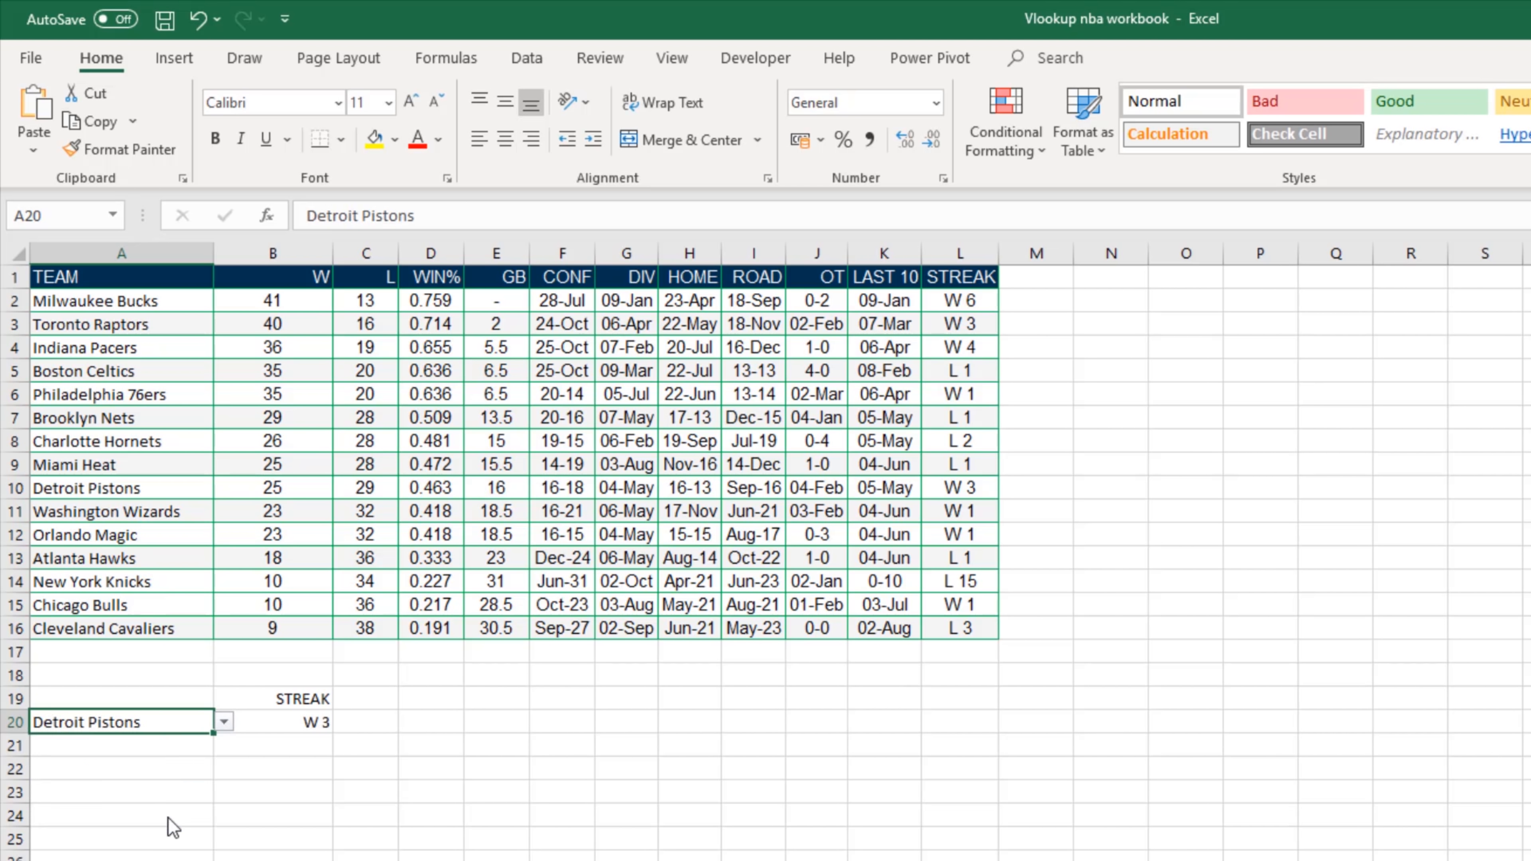
click(224, 722)
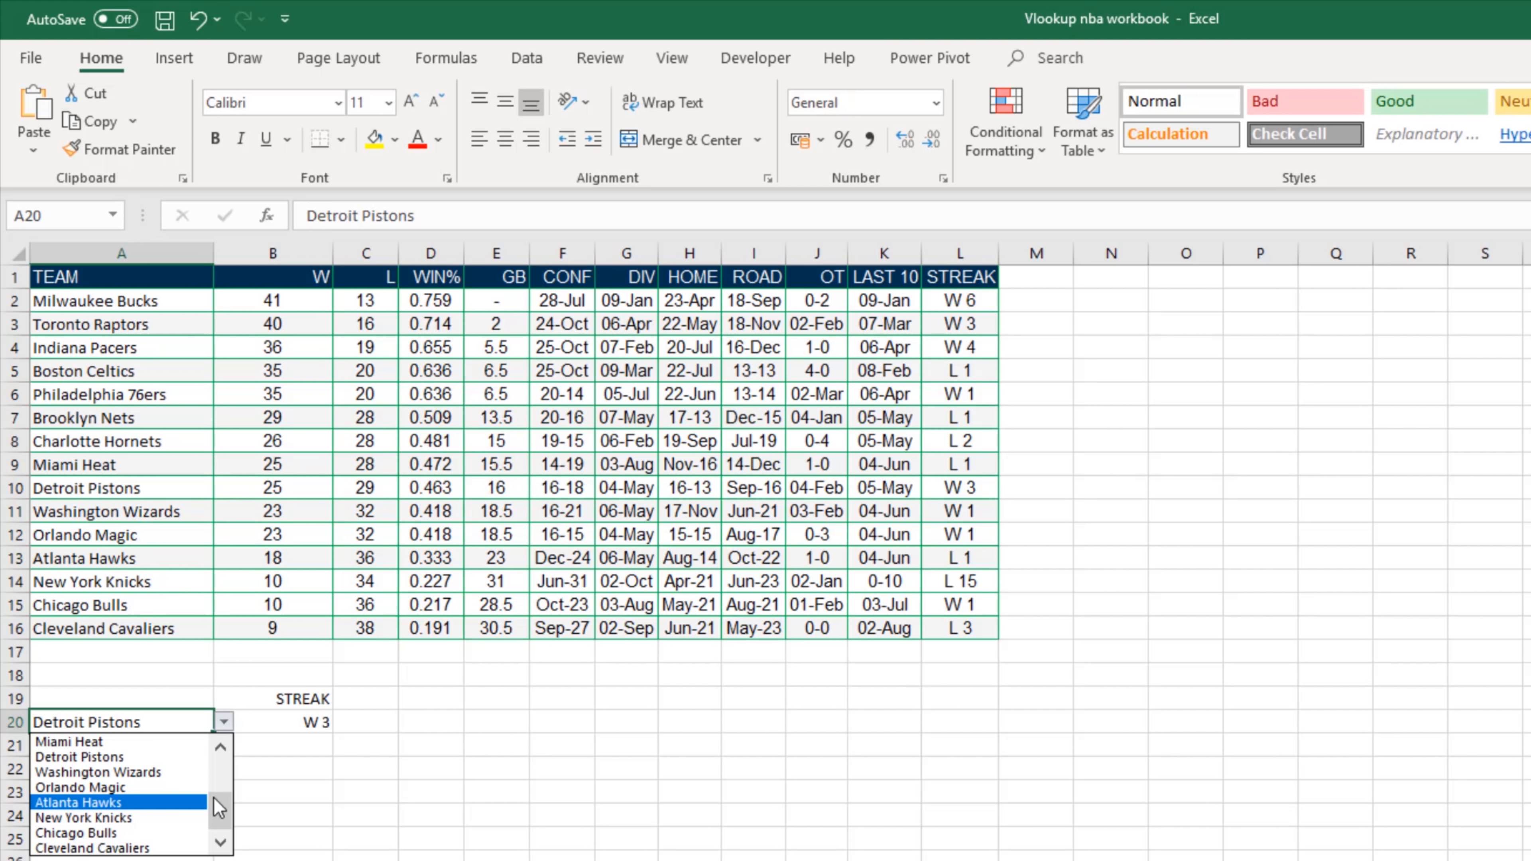
drag(220, 809, 232, 772)
click(172, 773)
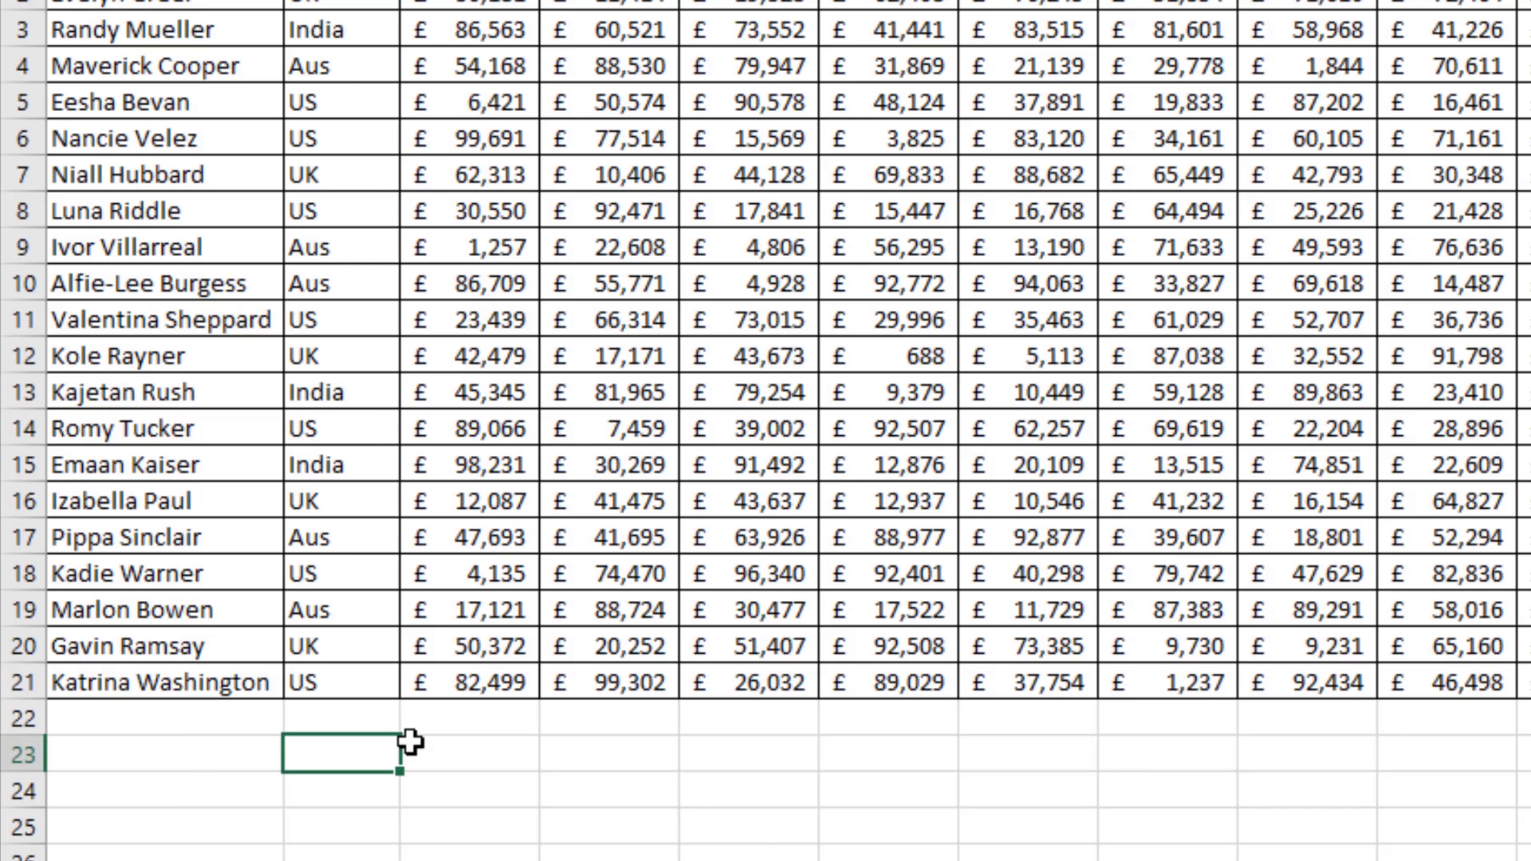
Step: Start a MATCH formula in B23 of the monthly figures sheet, looking up "July" in the month headers C1:N1
text(match)
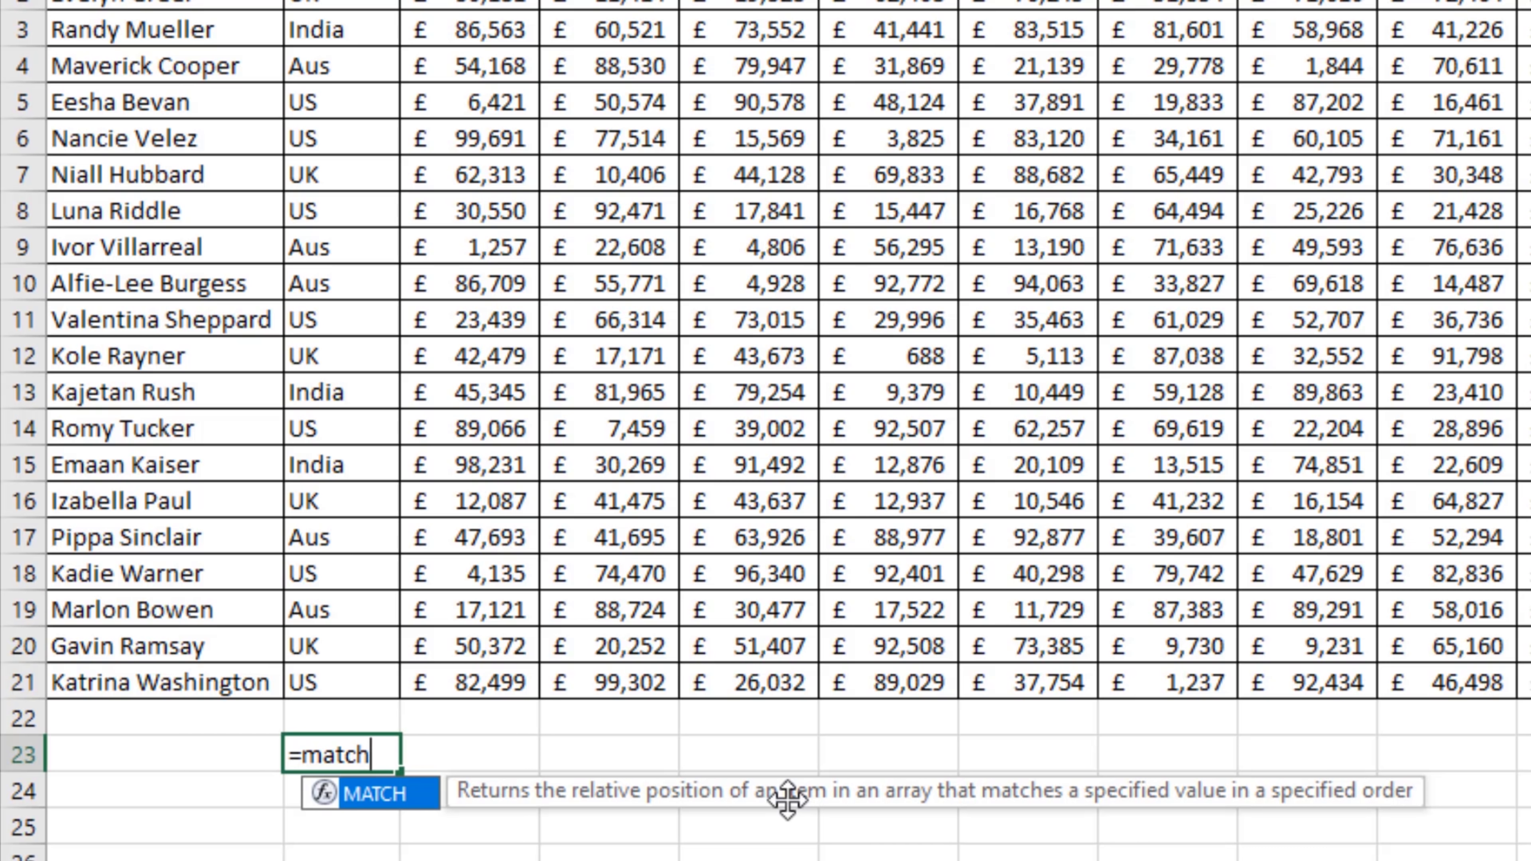
text(()
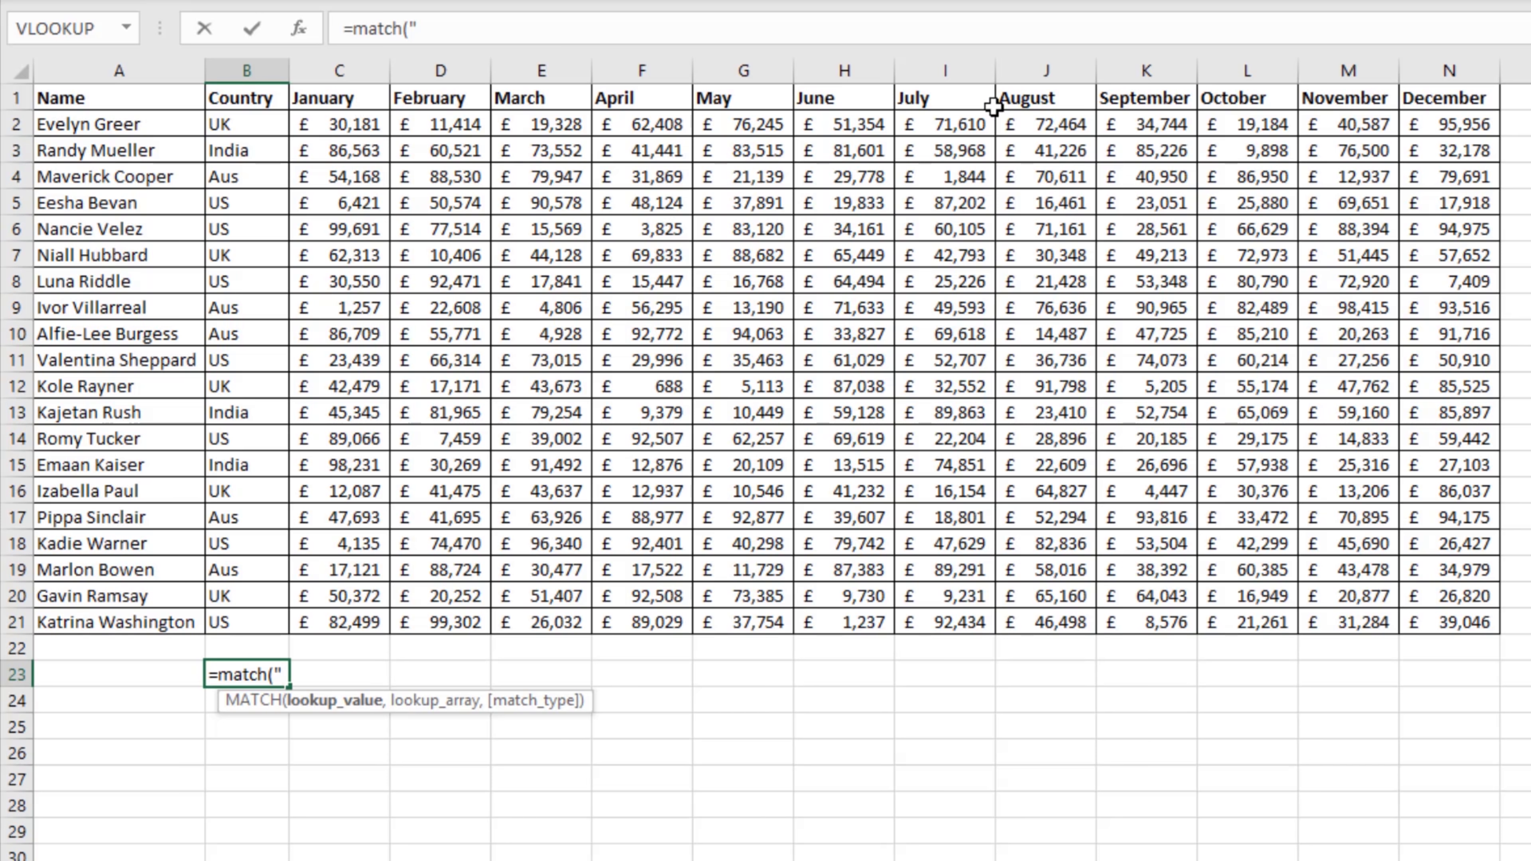
text(July",)
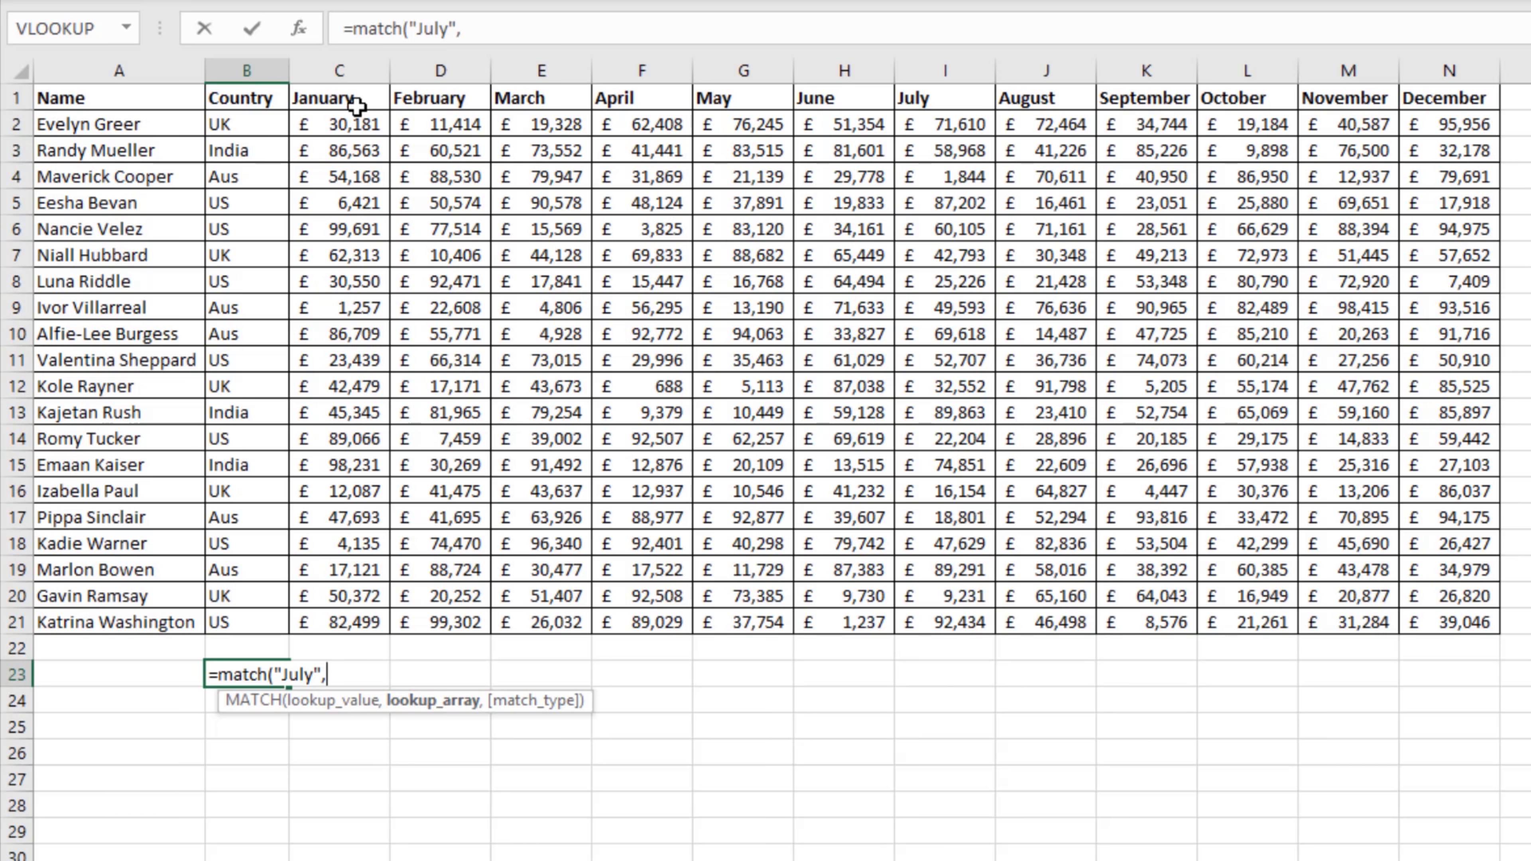
drag(357, 105, 1408, 106)
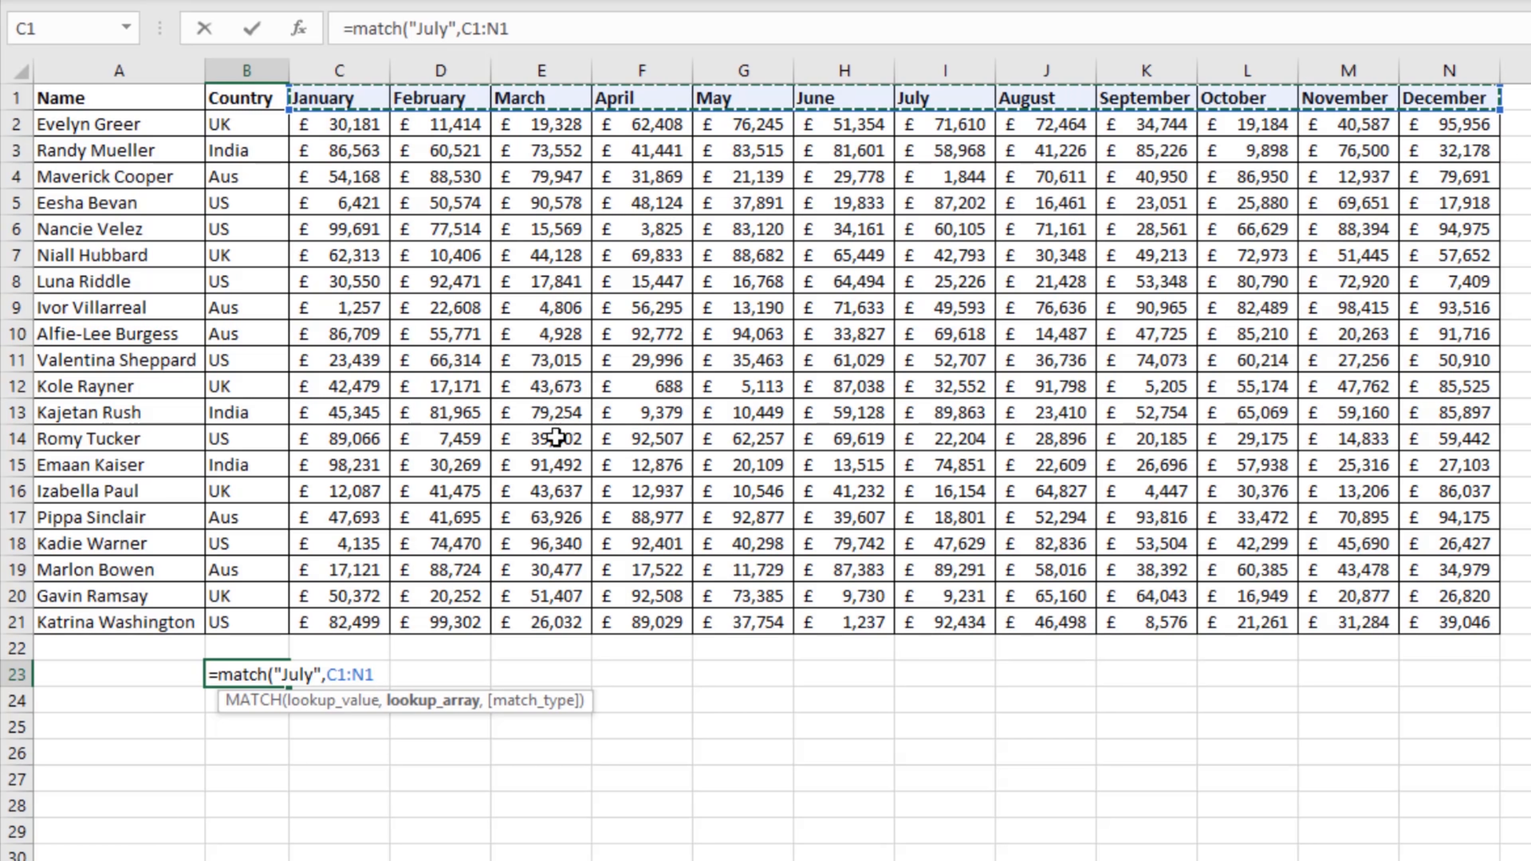
Step: Complete the MATCH formula with match type 0 for an exact match and enter it
click(565, 36)
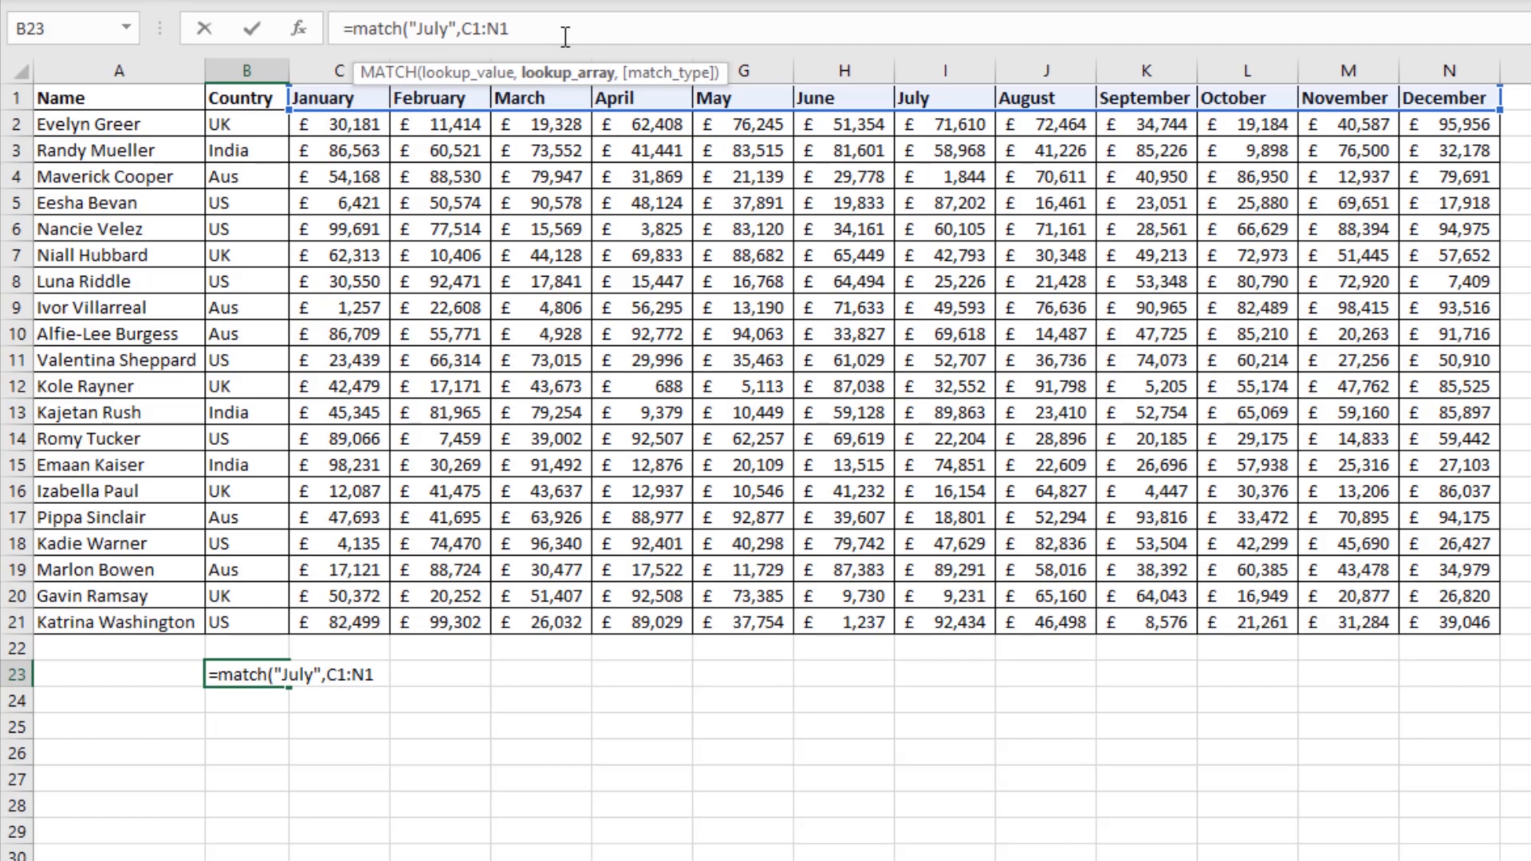
text(,)
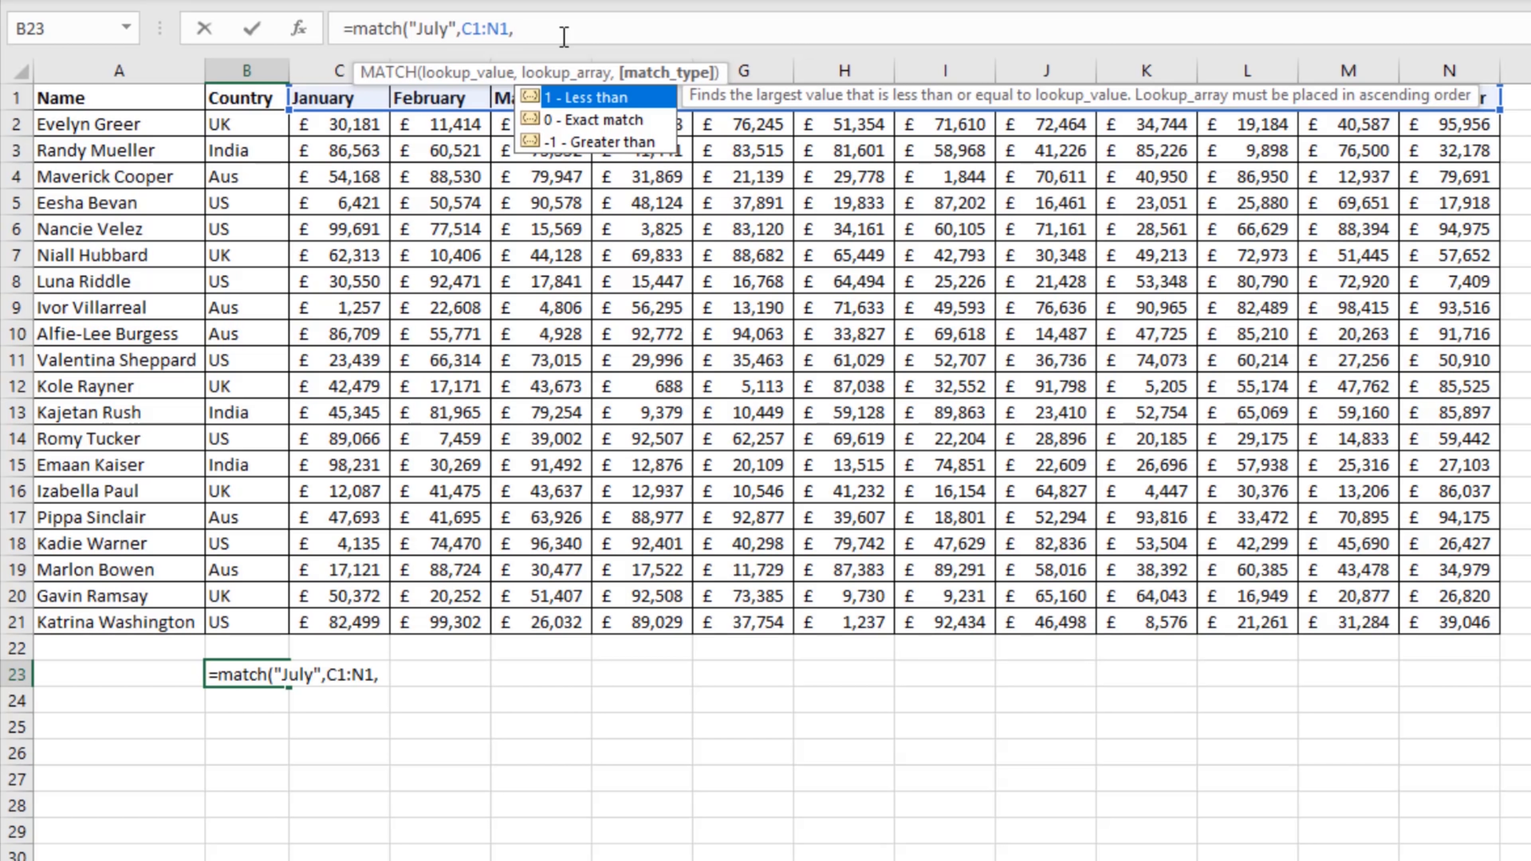
click(559, 118)
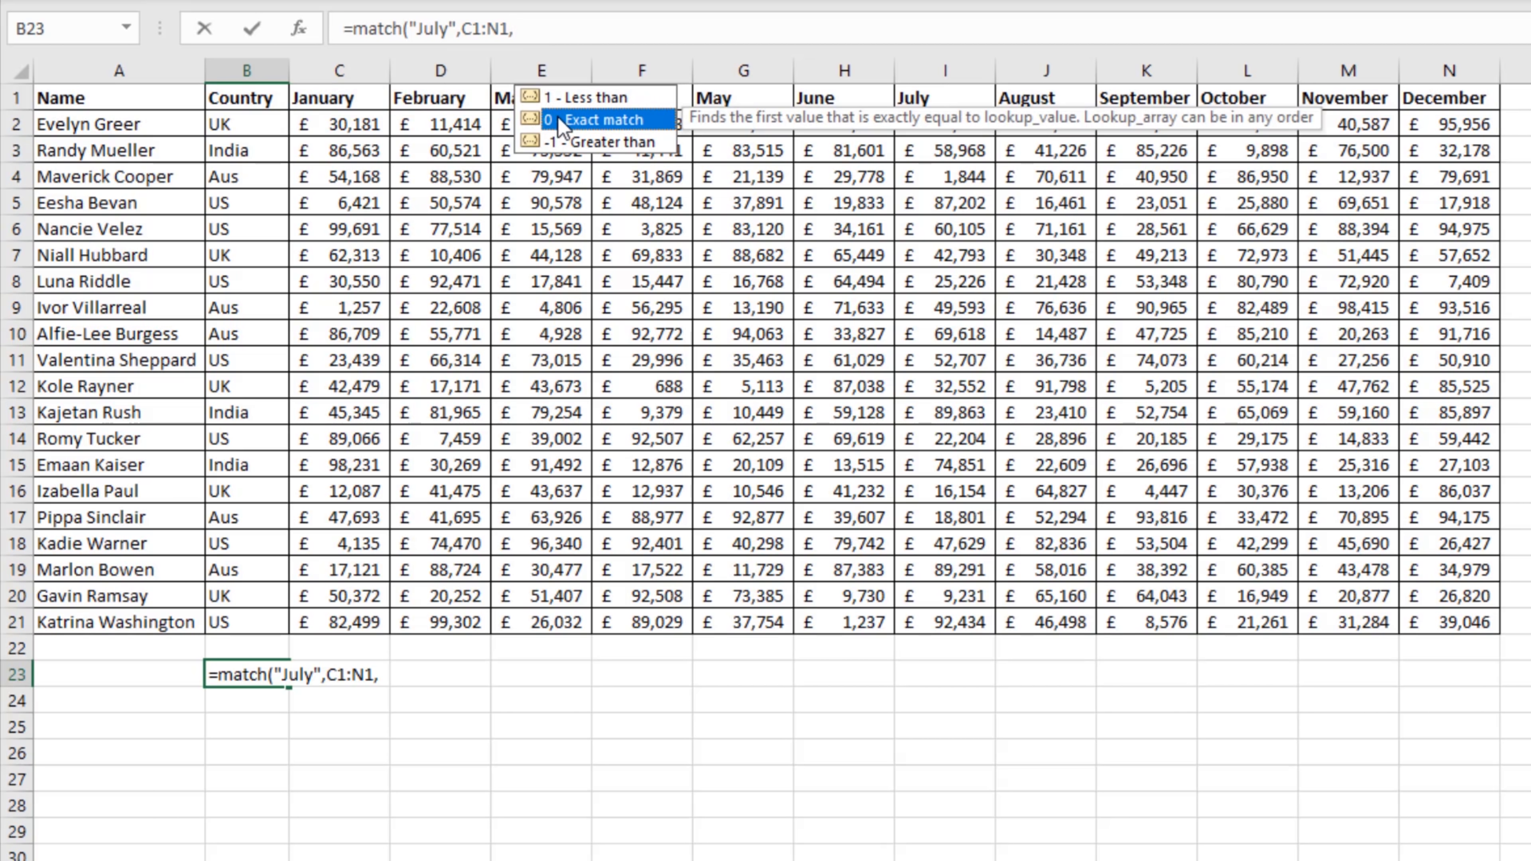
double_click(558, 118)
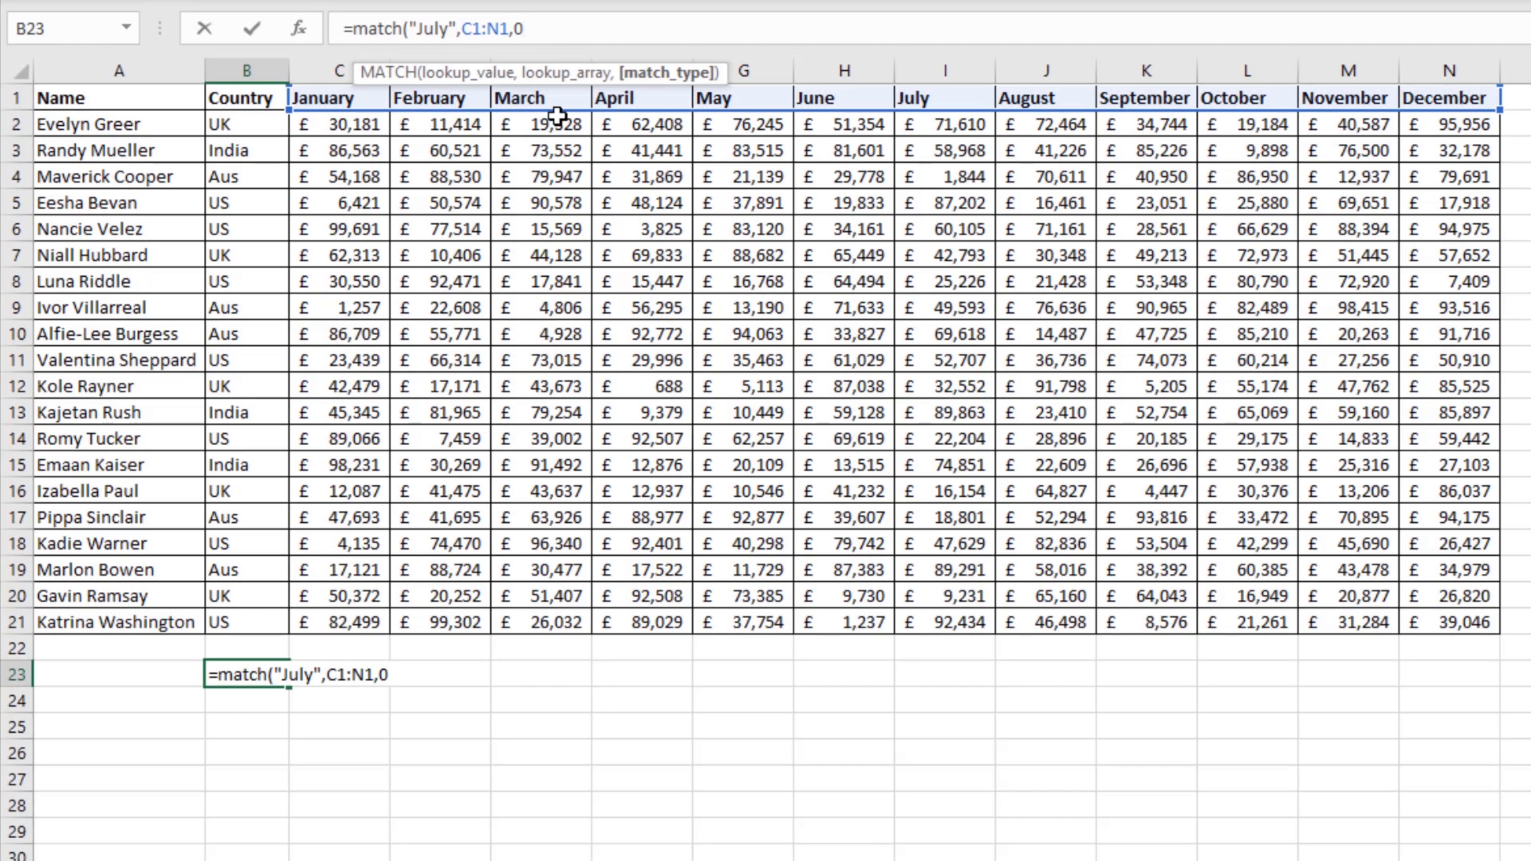
text())
key(Return)
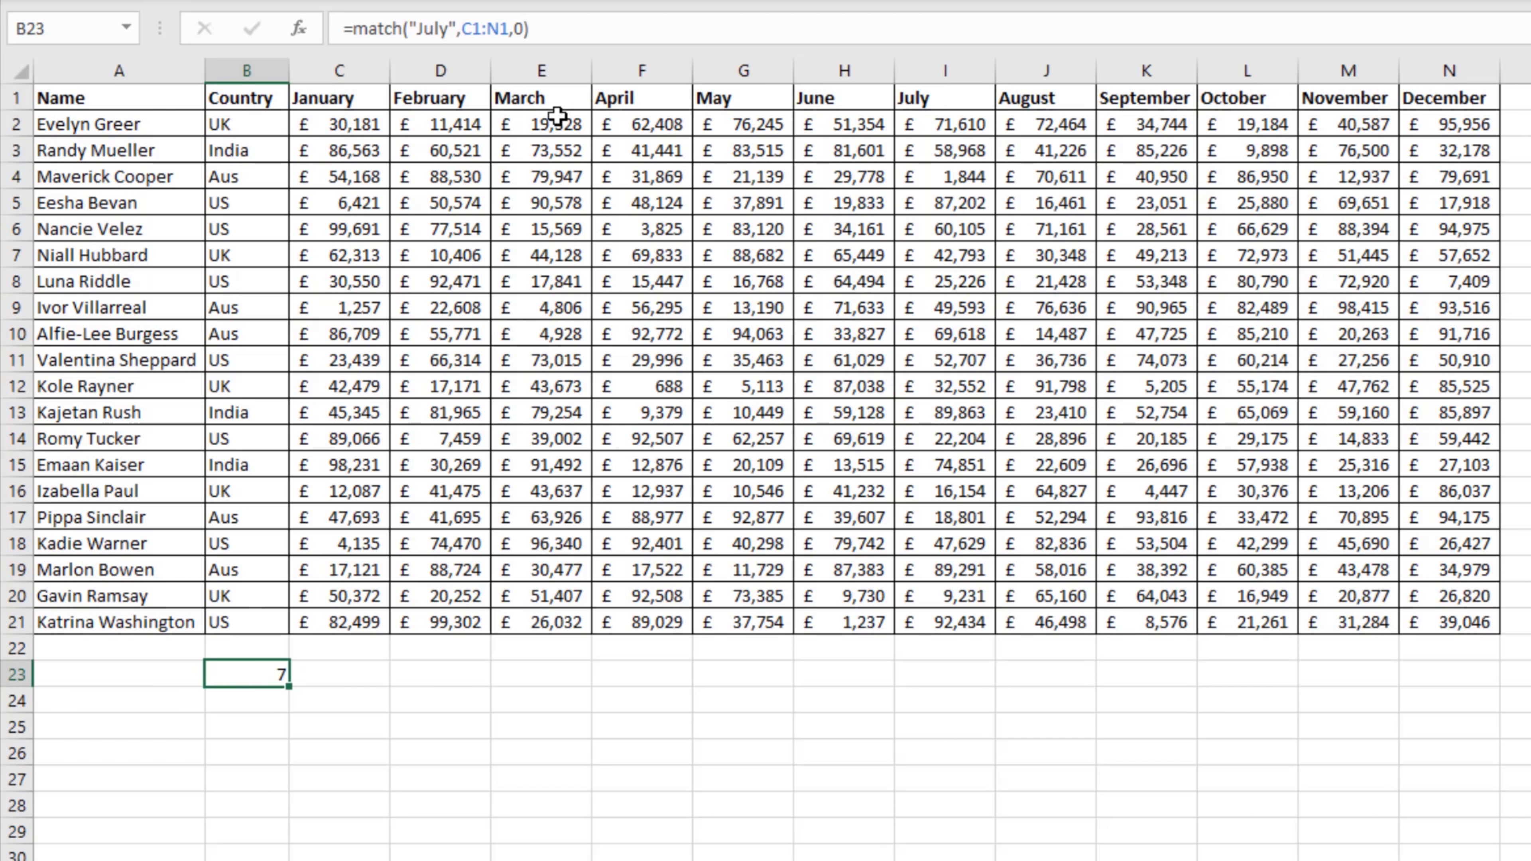
Step: Check the MATCH result in B23 against the number of month headers from January to July
click(256, 672)
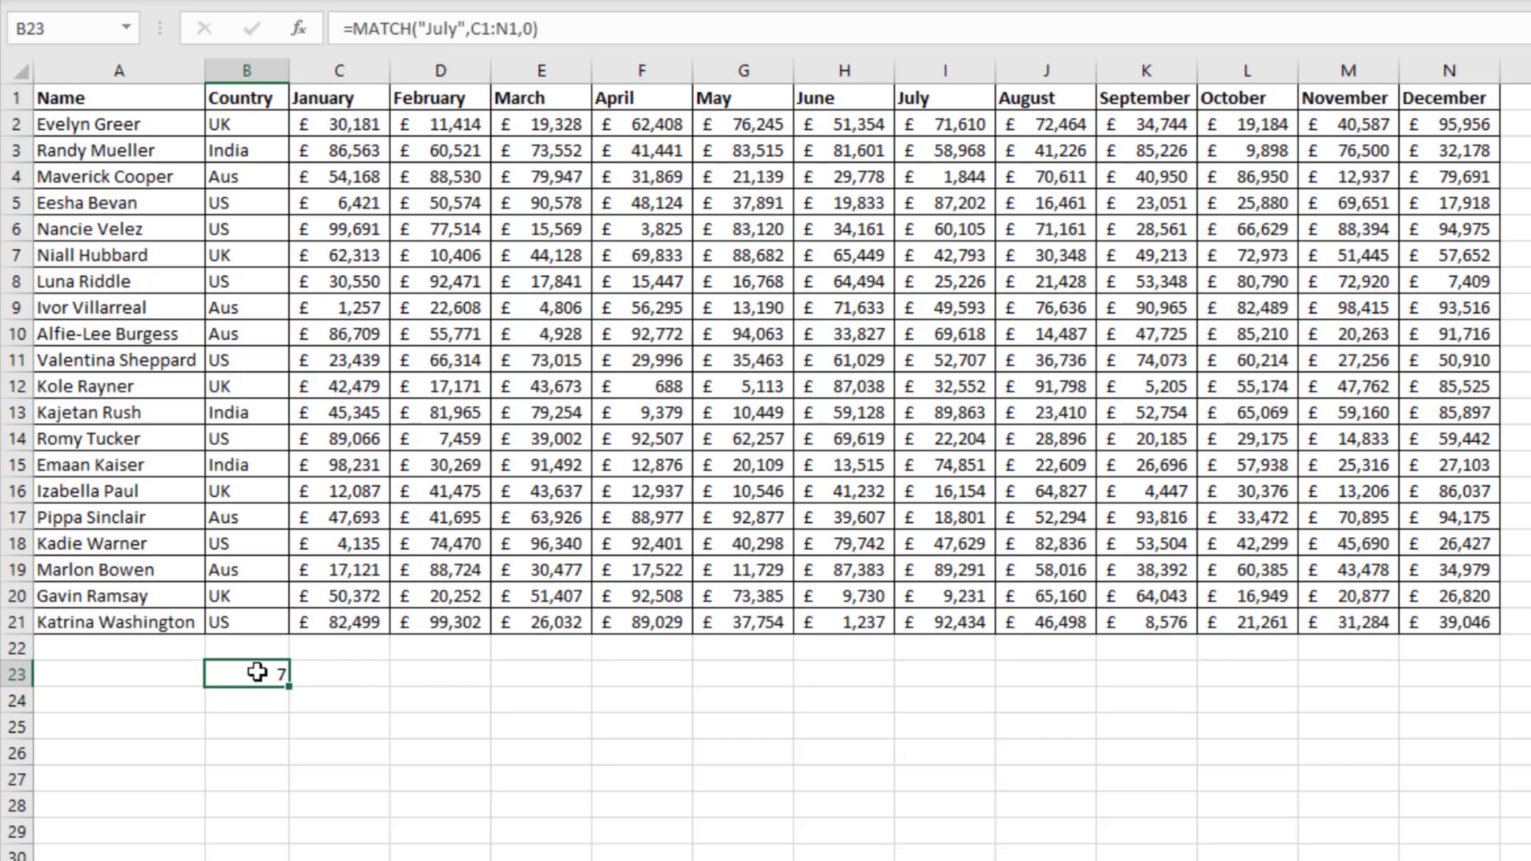
drag(346, 101, 916, 92)
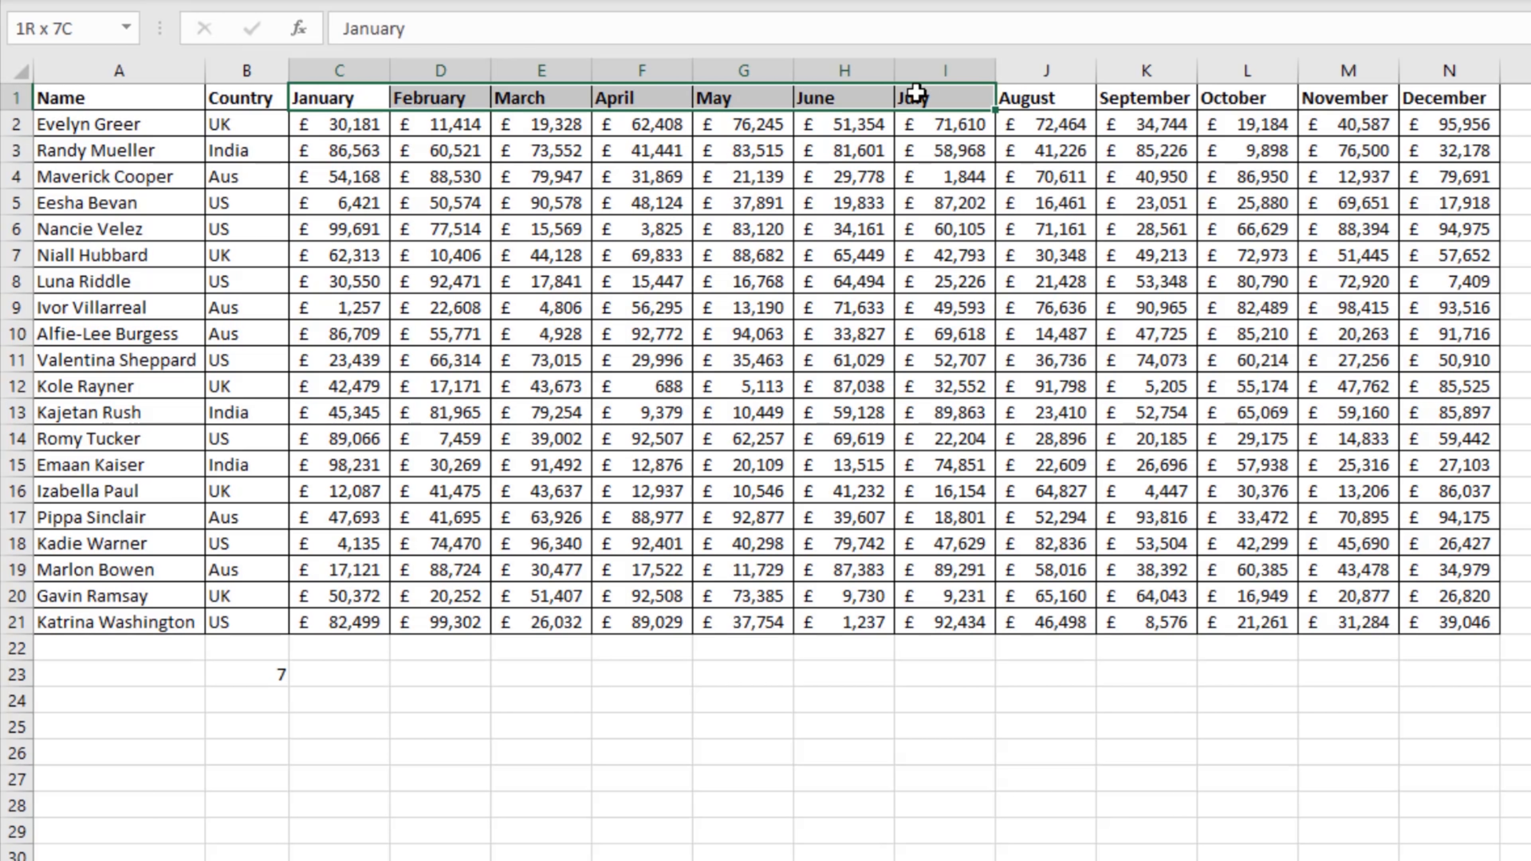
Step: Review the month headers C1:N1, the MATCH formula in B23, the full table A1:N21 and the name in A17
drag(341, 98, 1497, 113)
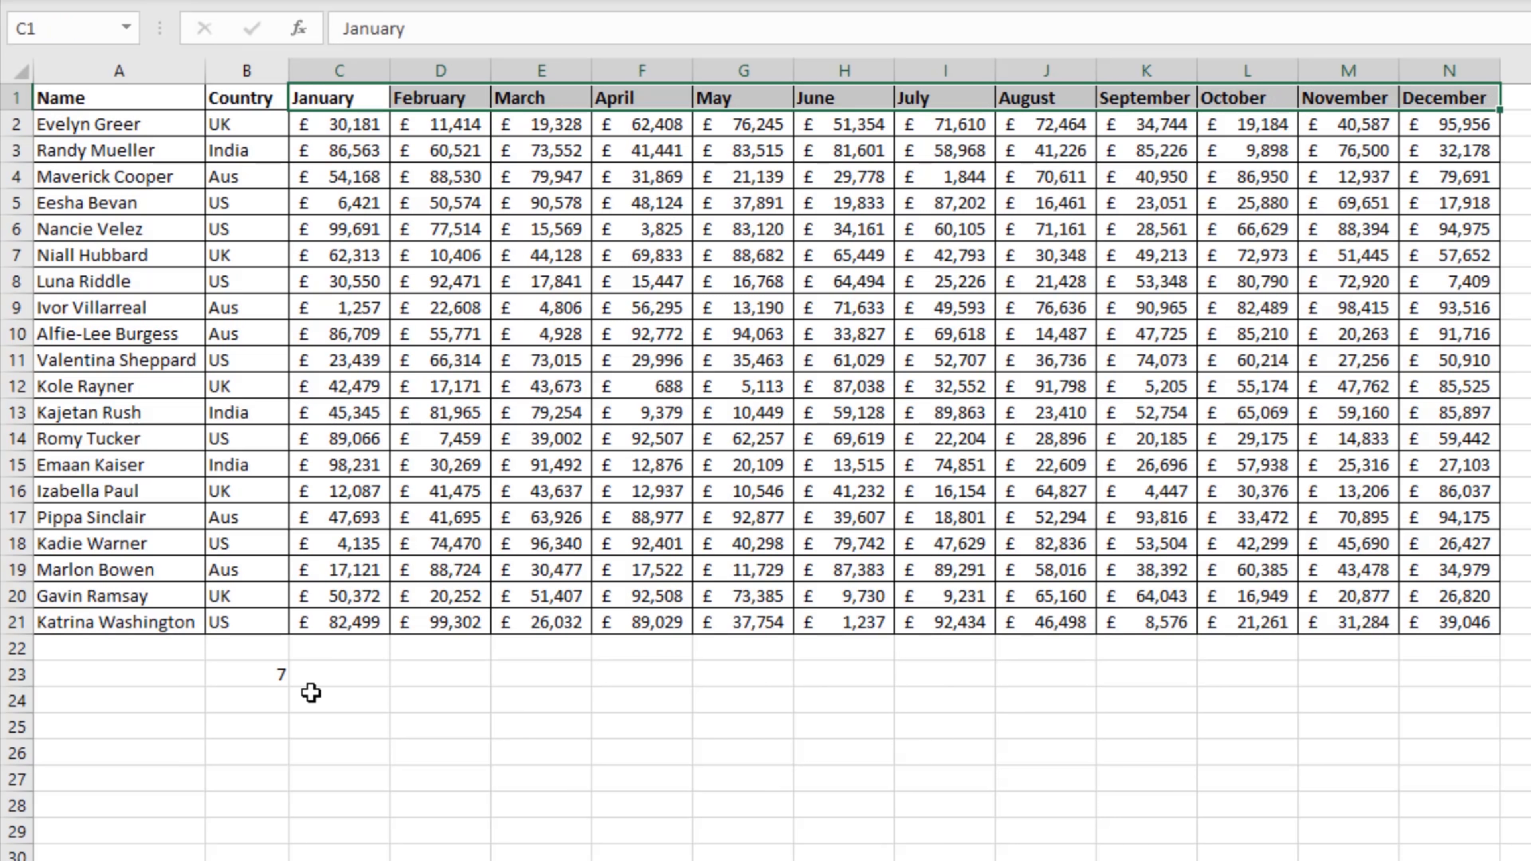
click(259, 674)
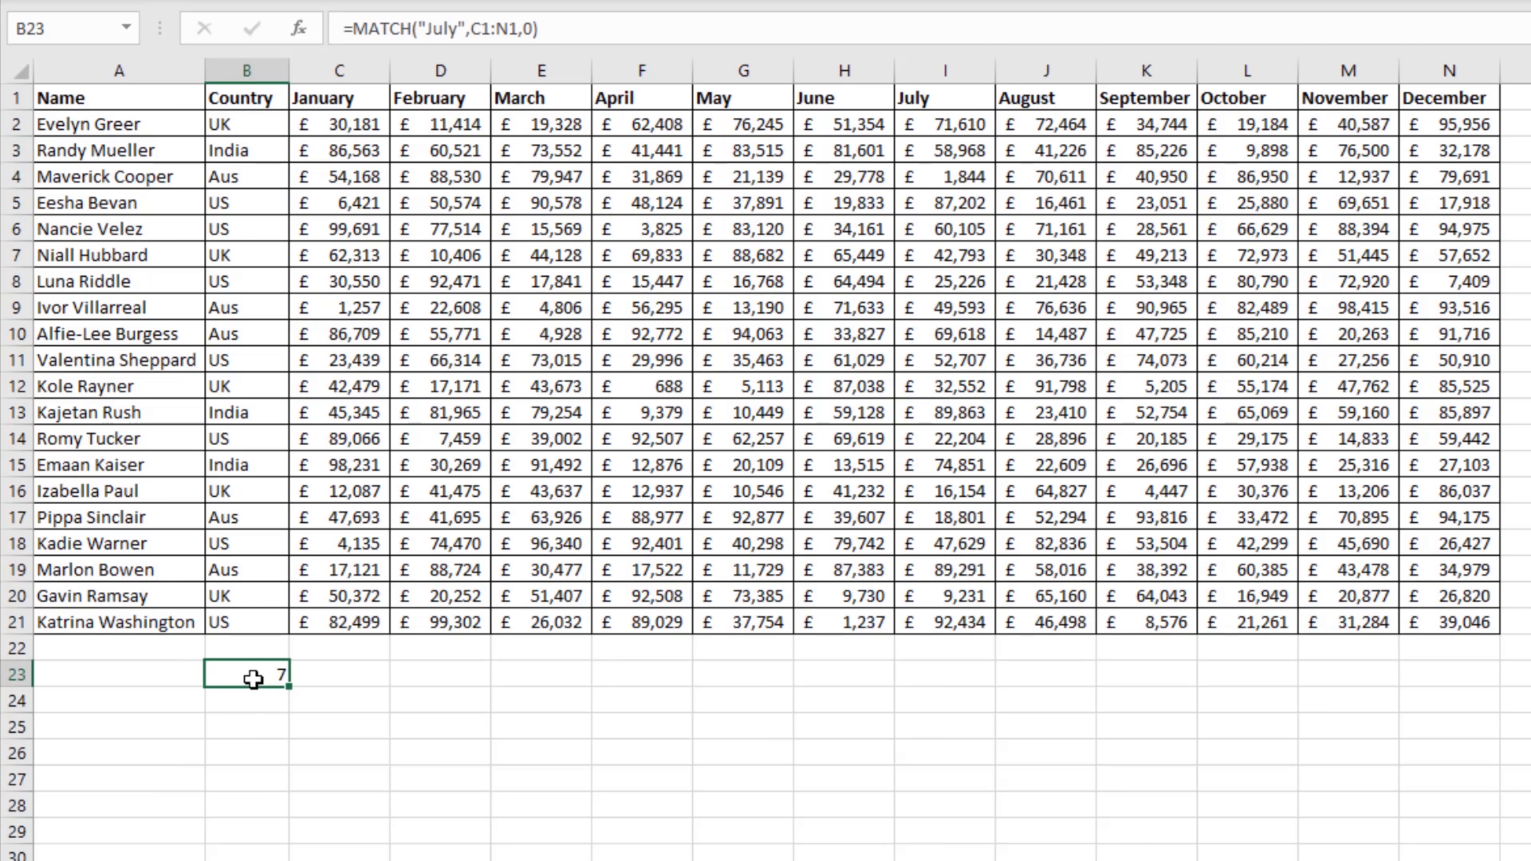
drag(132, 96, 1421, 608)
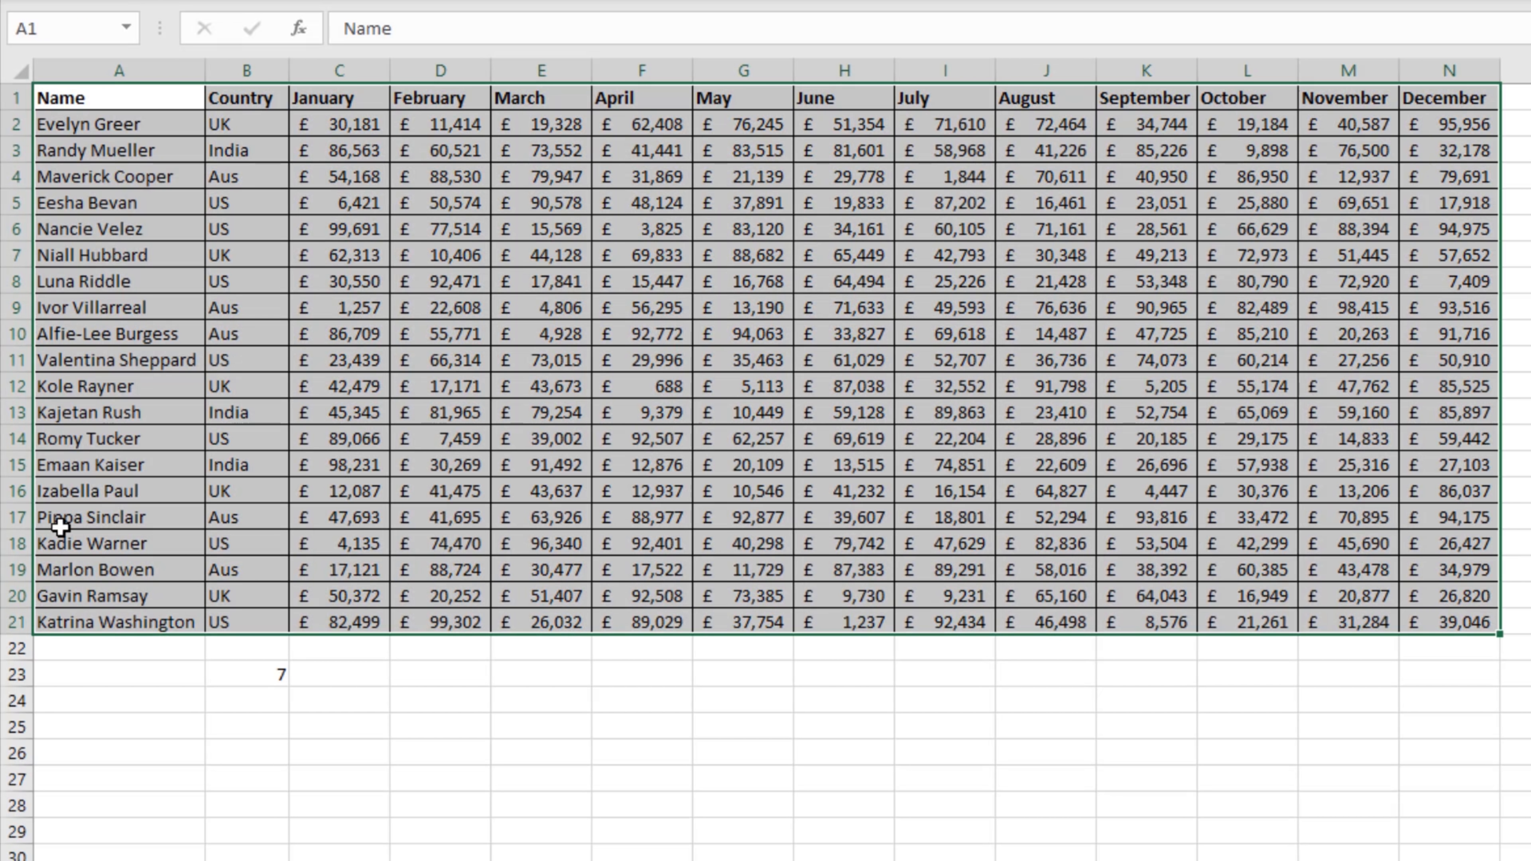
click(18, 517)
click(93, 517)
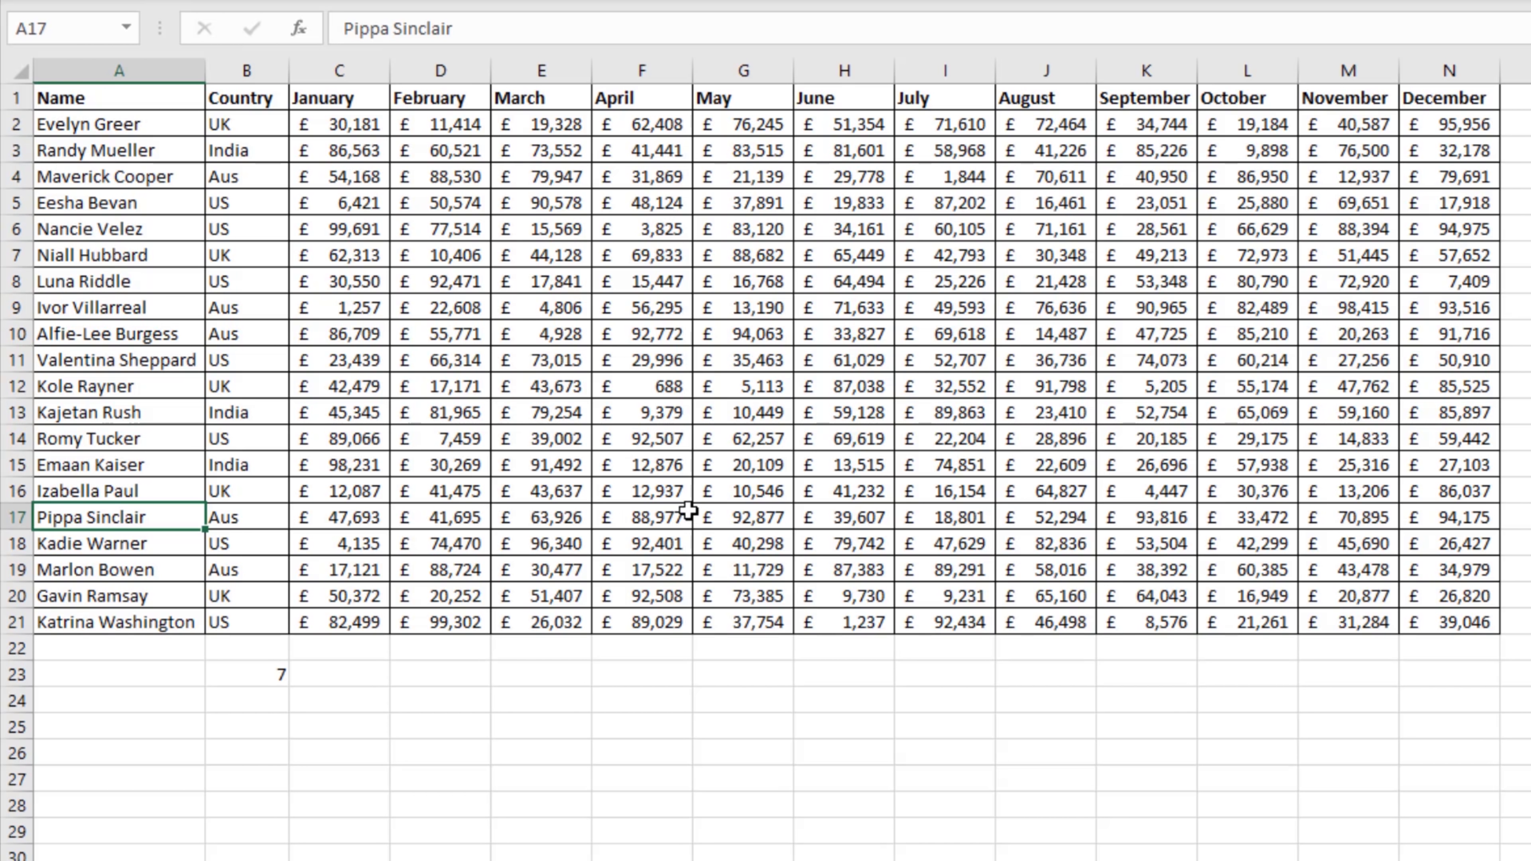
Step: Start a VLOOKUP formula in B25 with the full name from A17 as quoted lookup text and A1:N21 as the table array
click(258, 715)
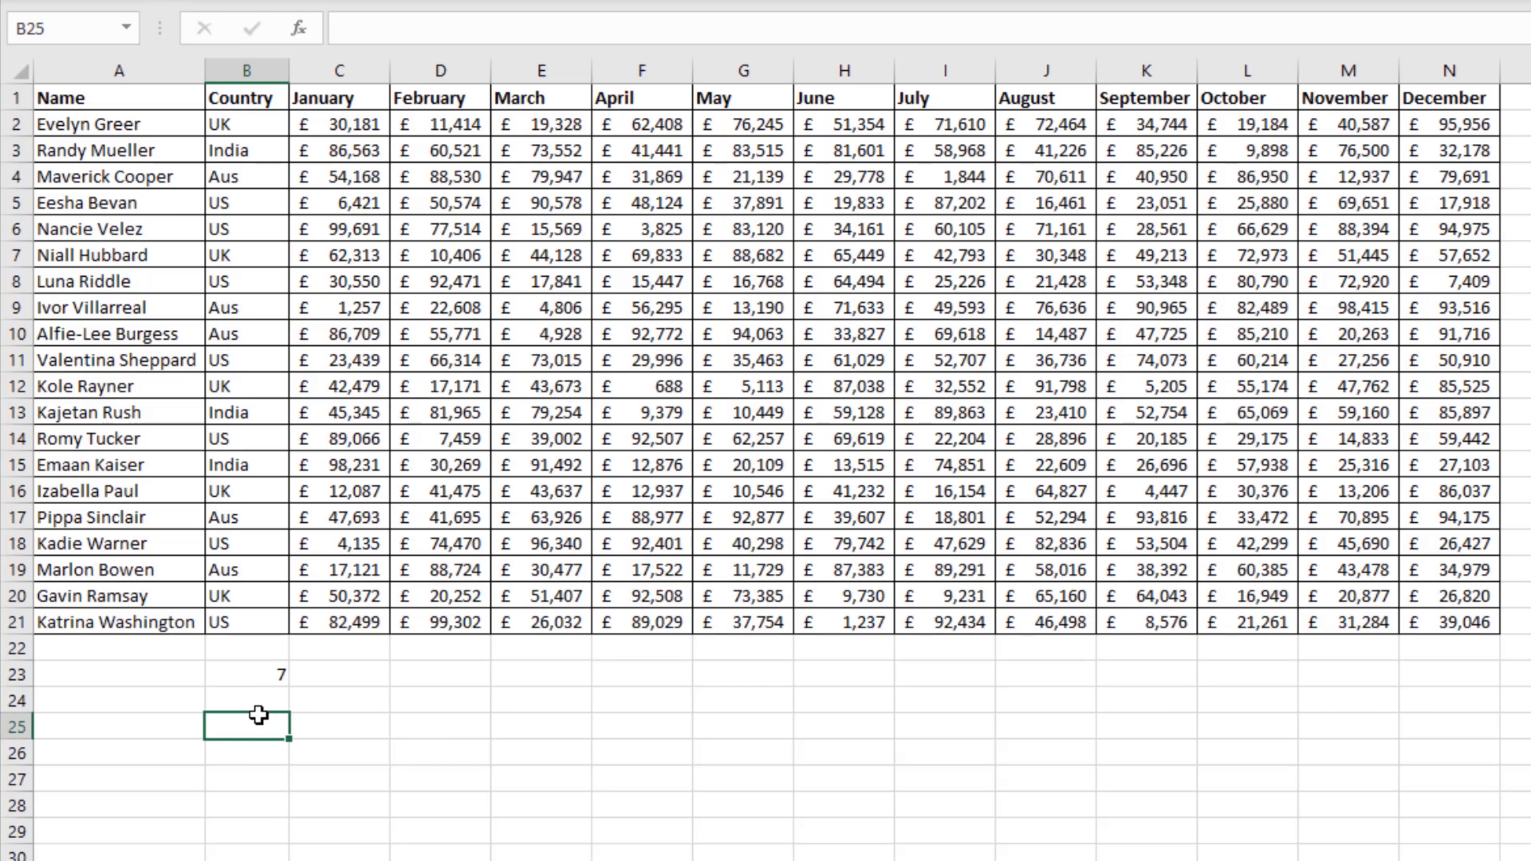
text(=)
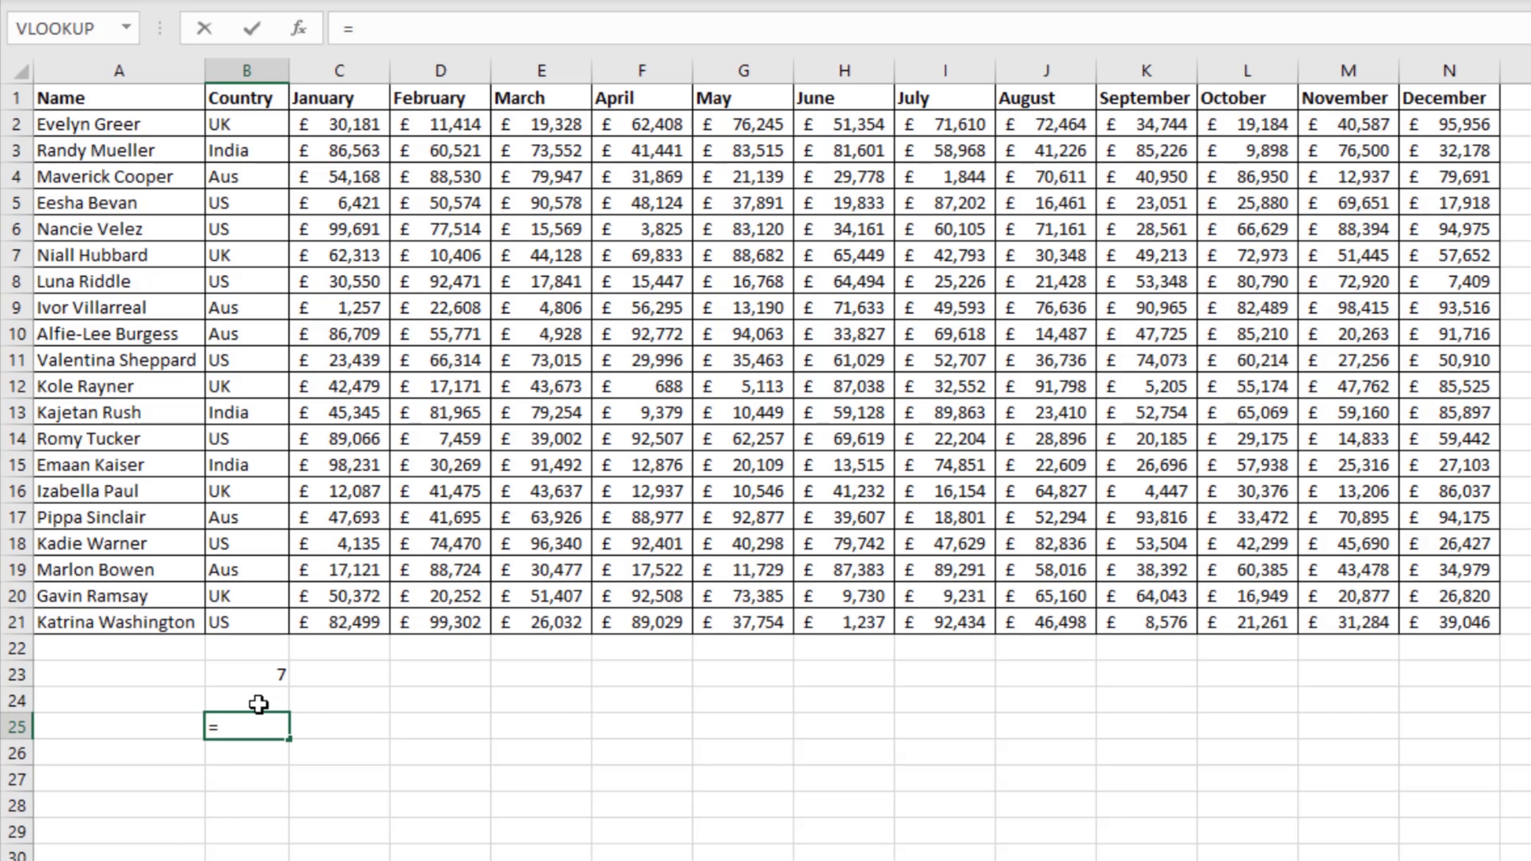
text(vl)
key(Tab)
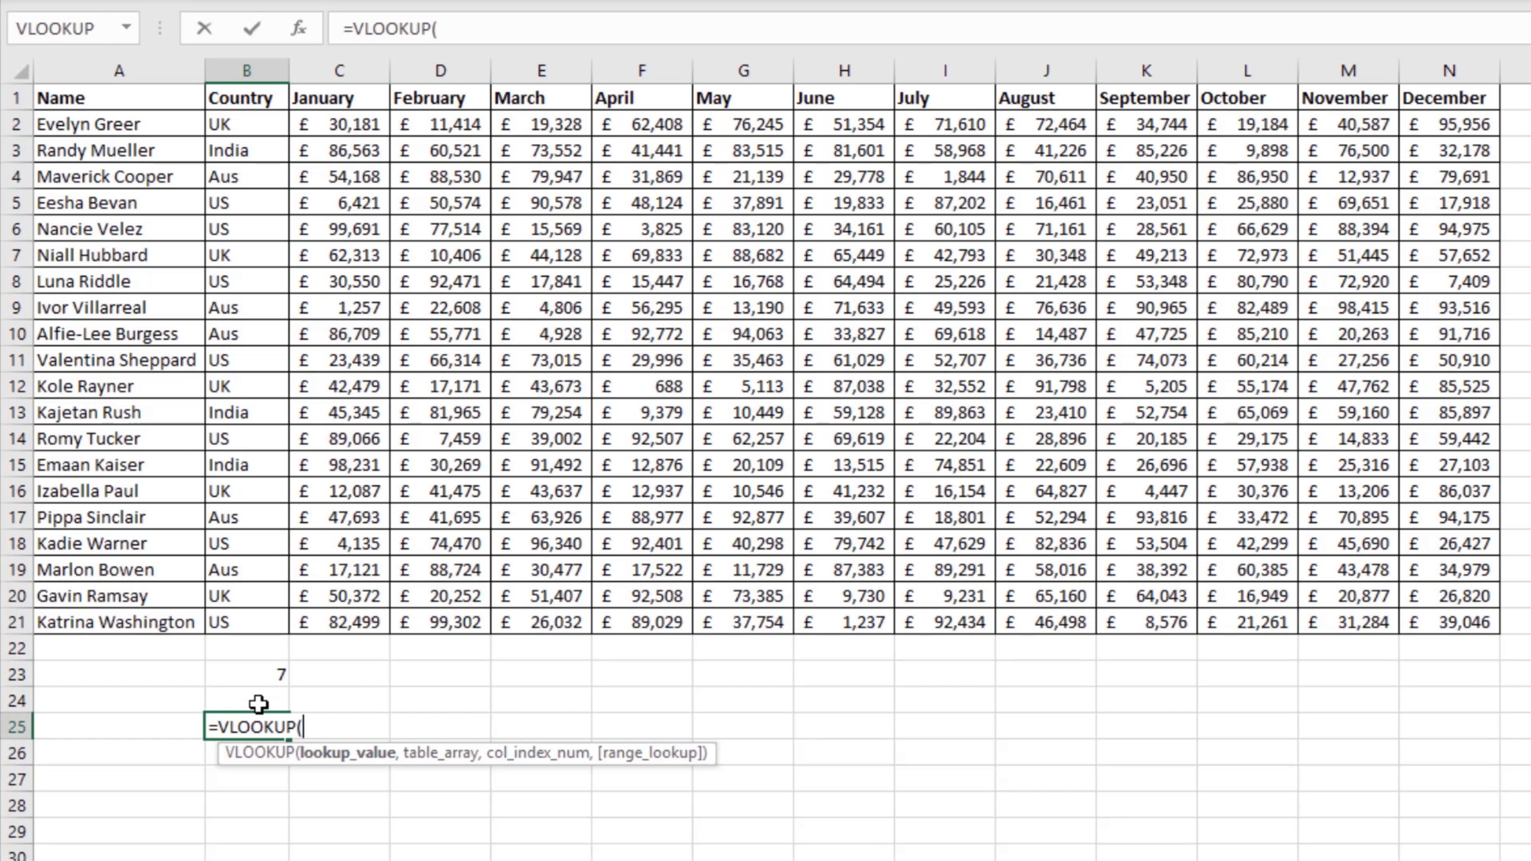
text("Pippa Sin)
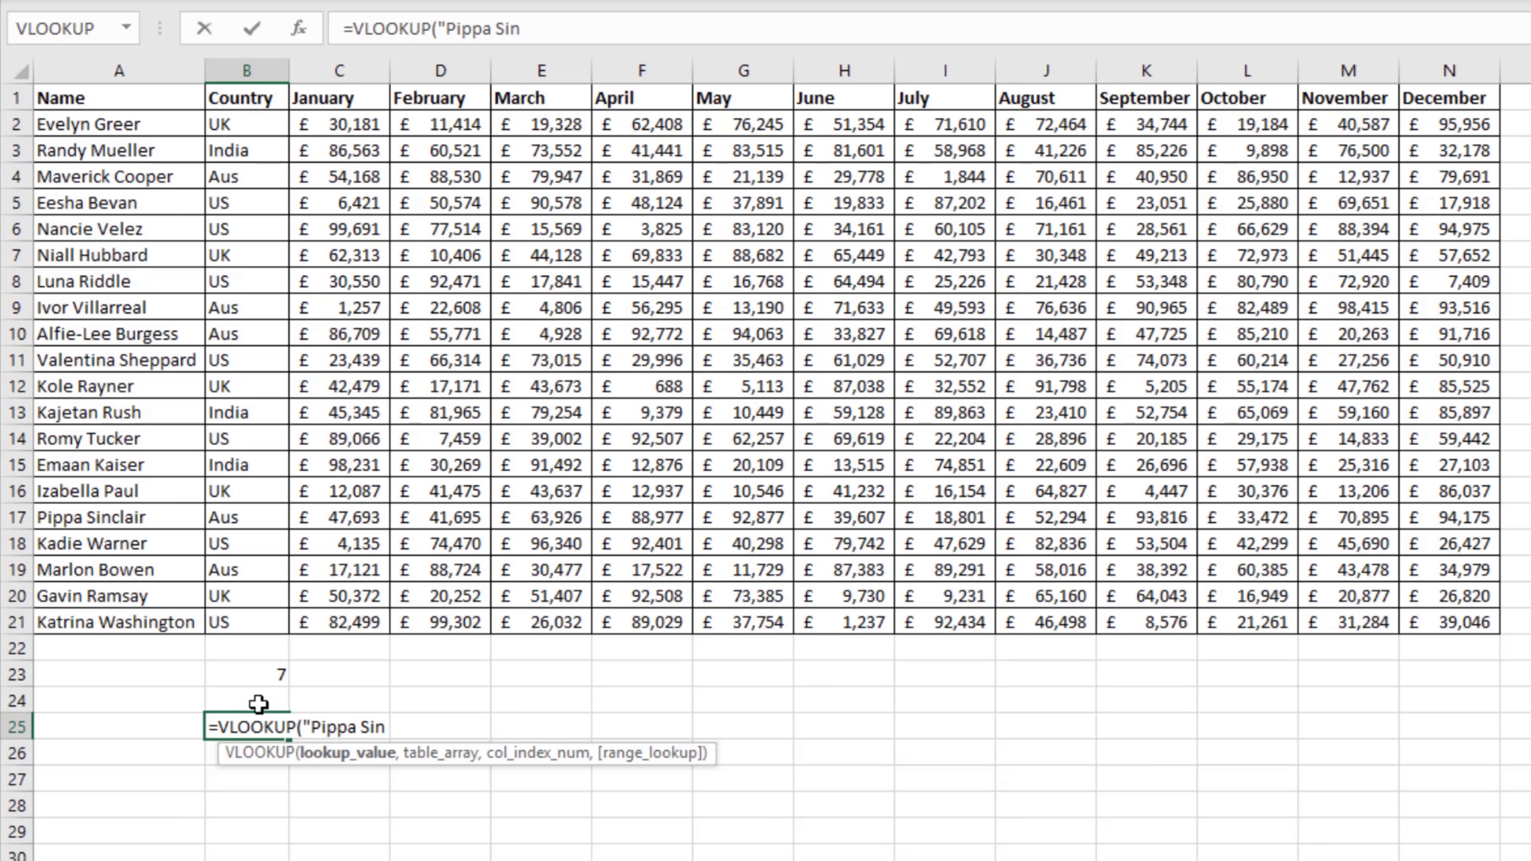
text(clair",)
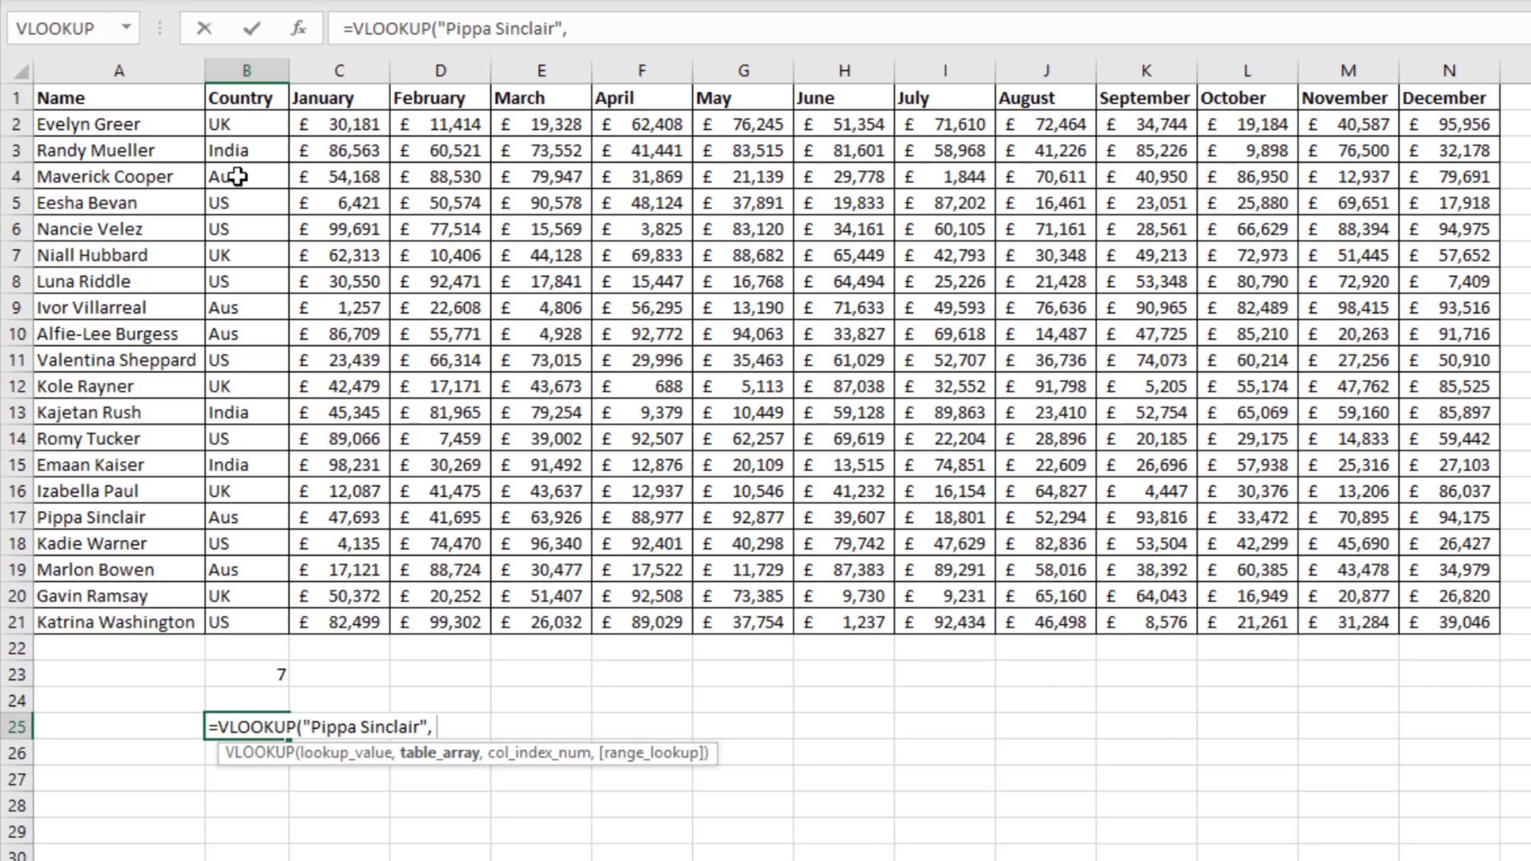
drag(97, 88, 1425, 626)
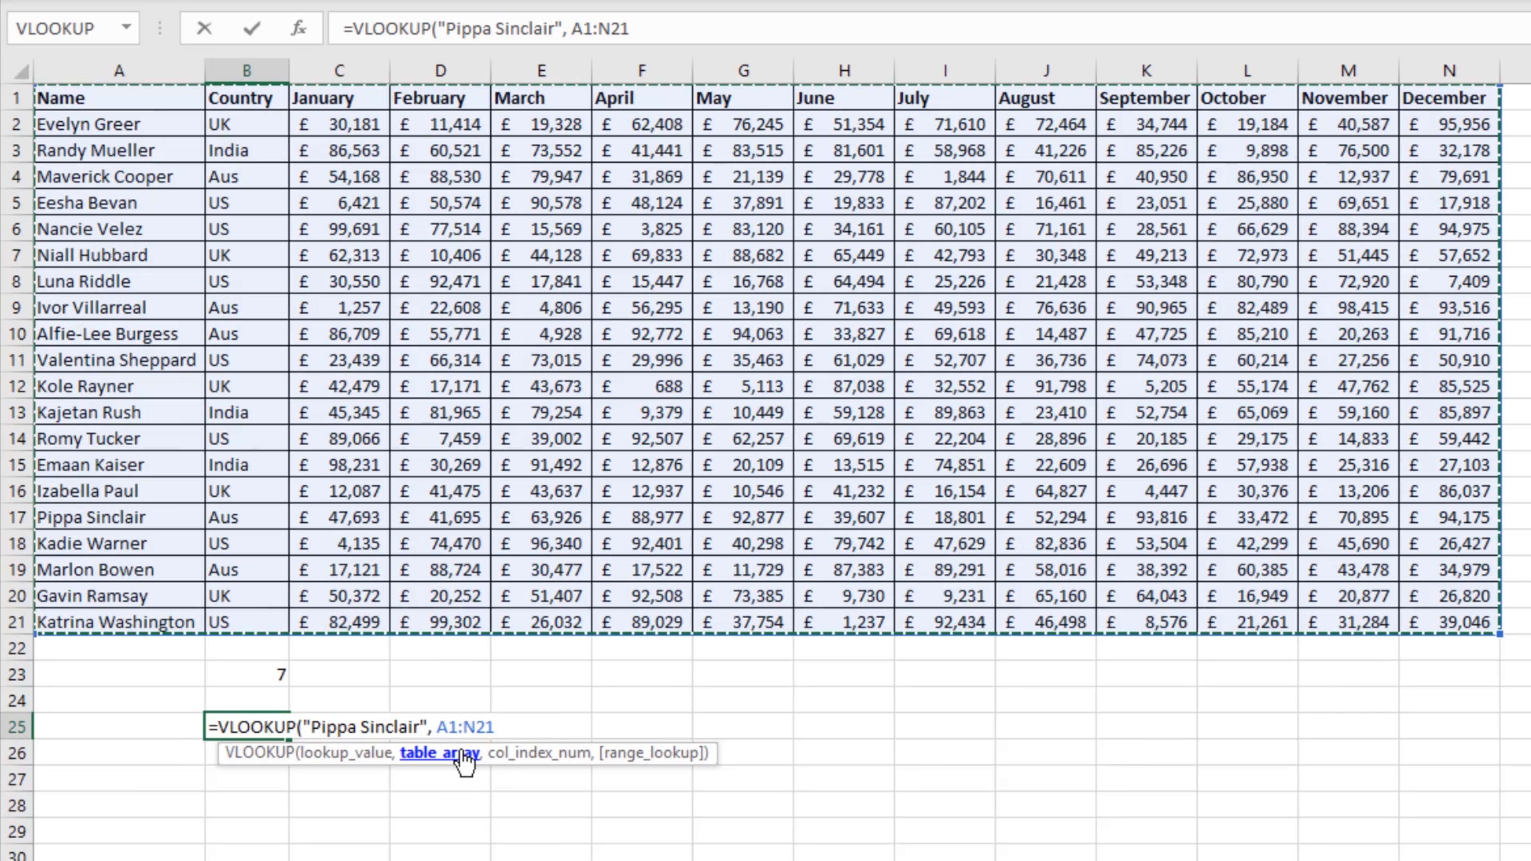
text(,)
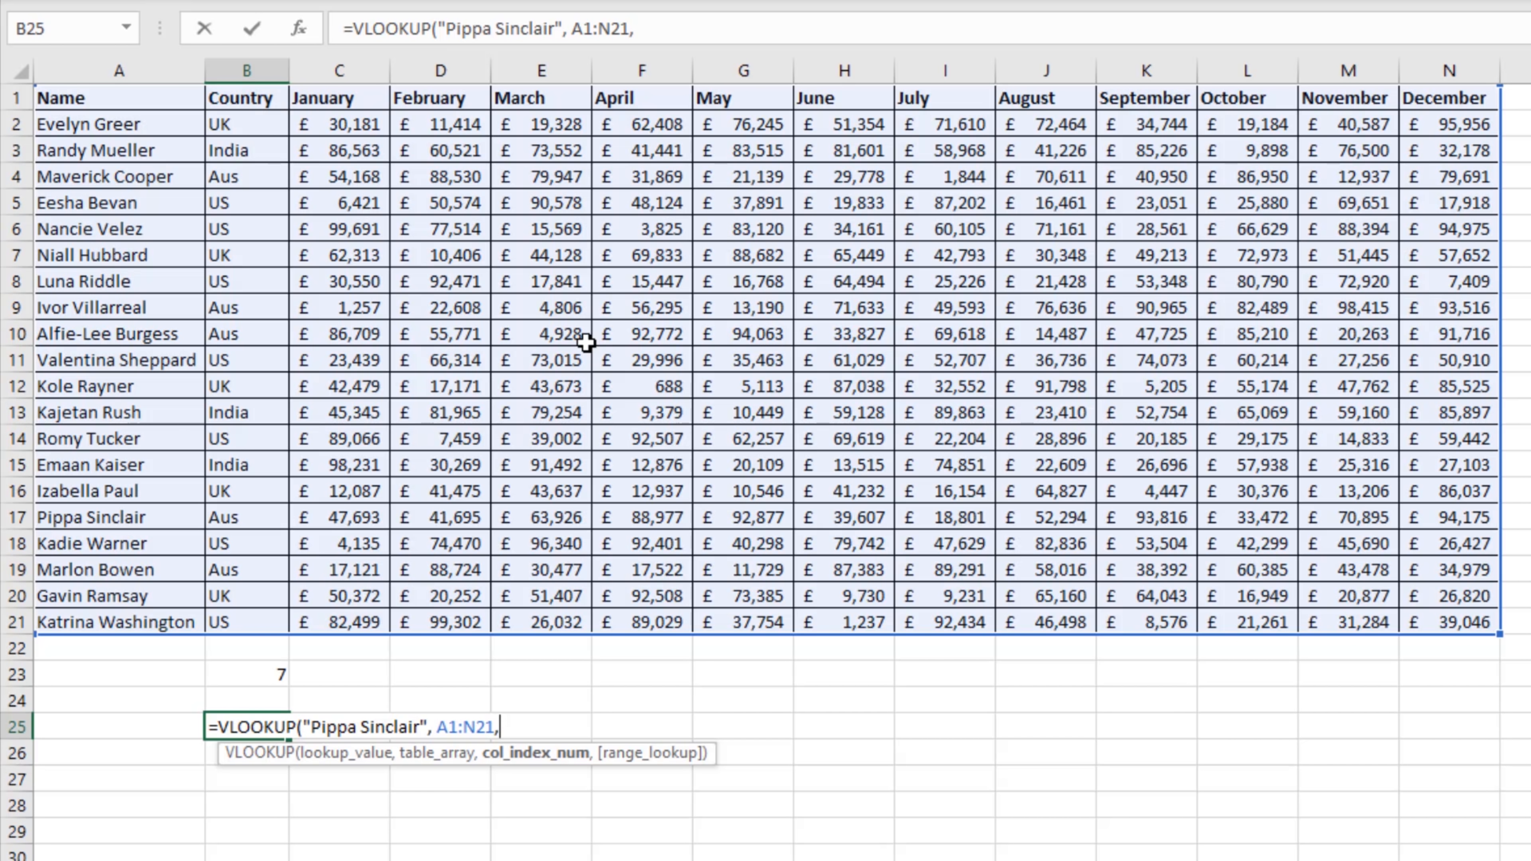
Step: Nest MATCH("May",C1:N1,0) as the column index number of the VLOOKUP in B25
text(mat)
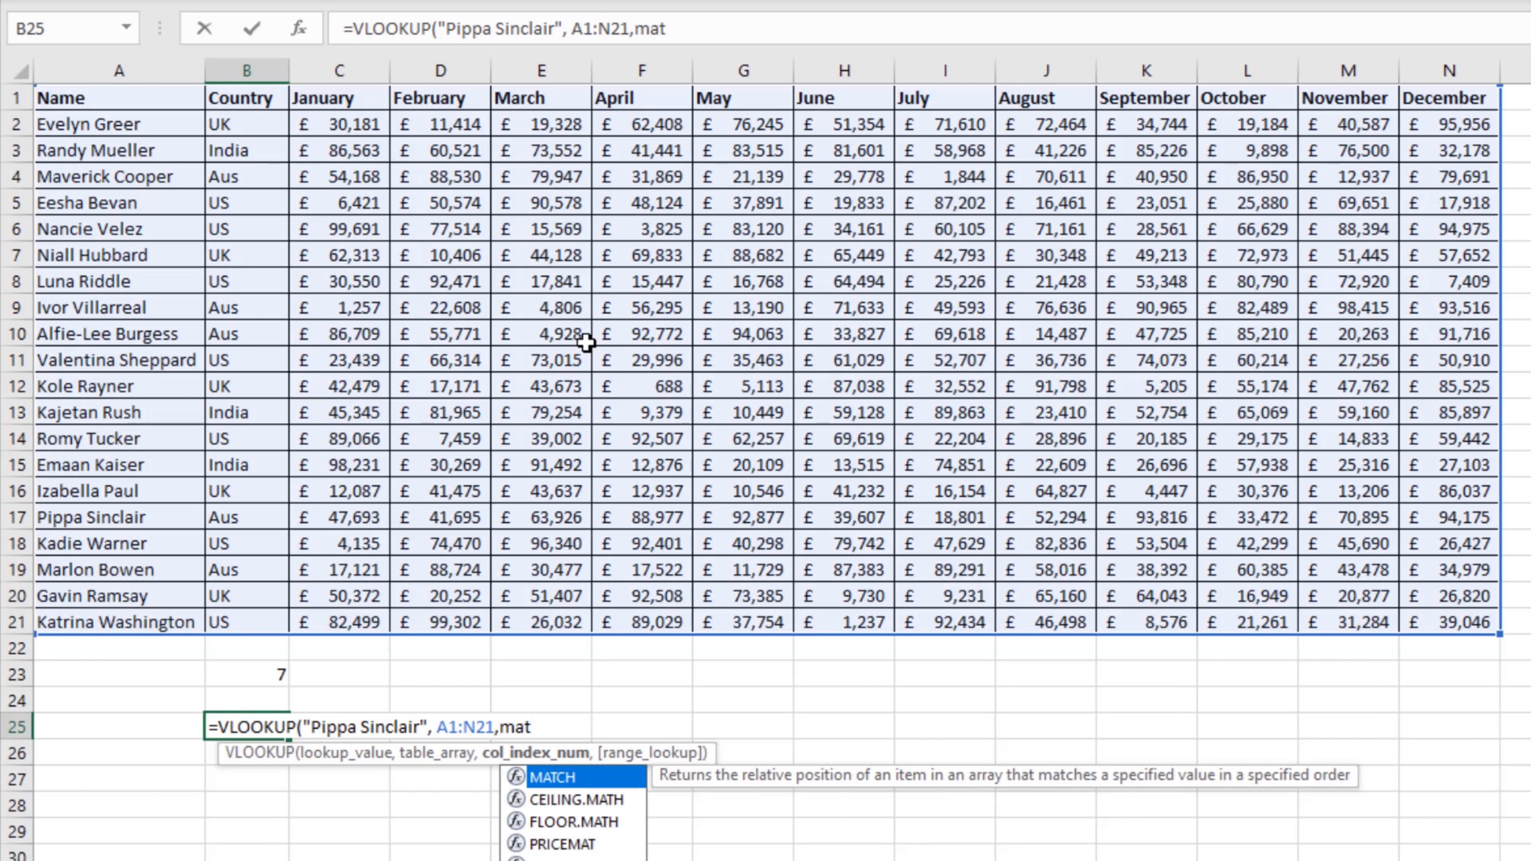
text(ch()
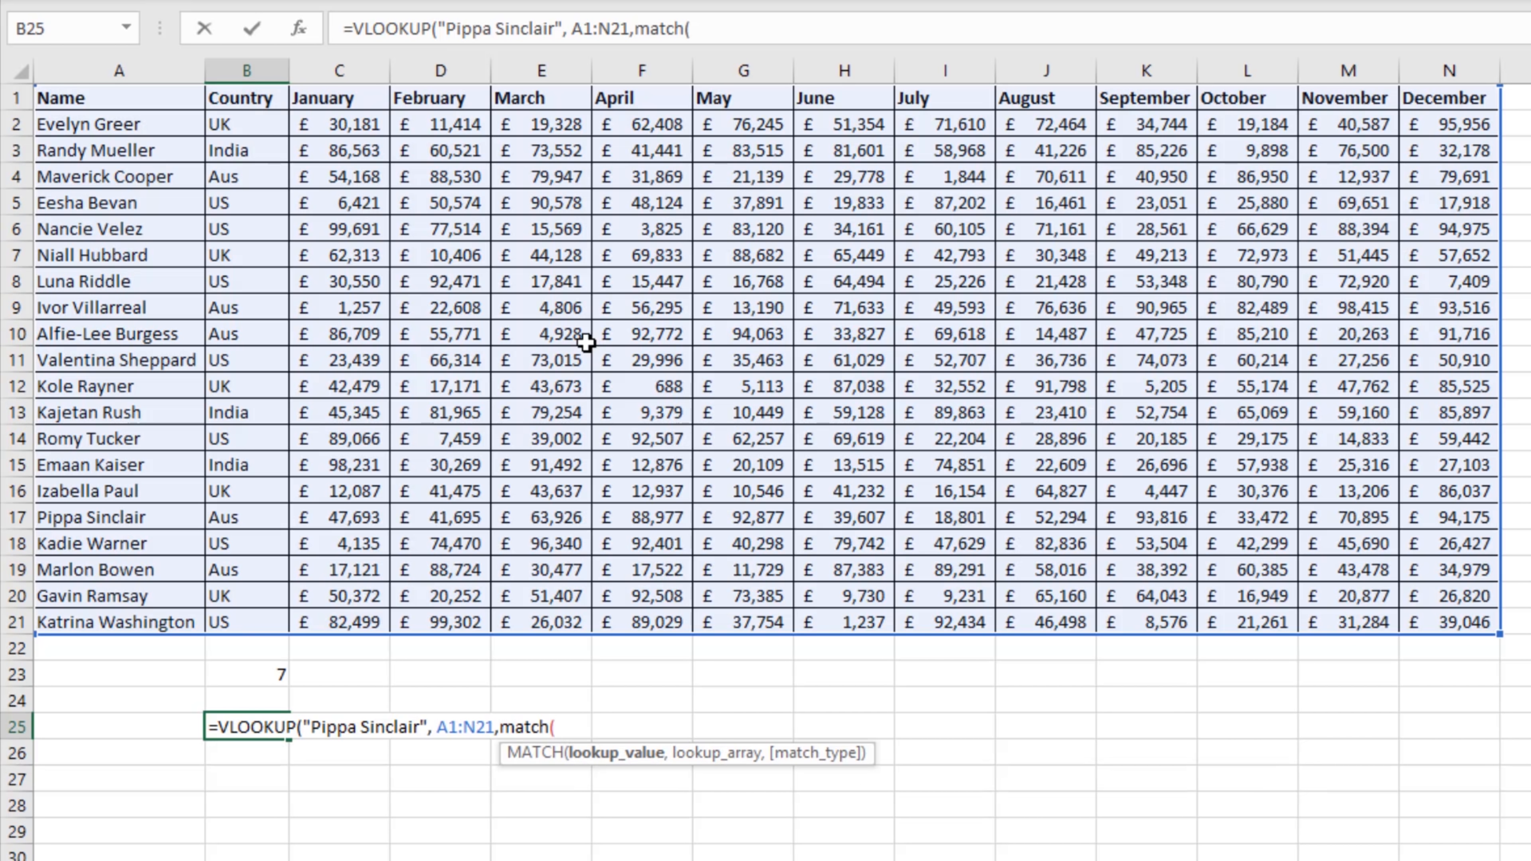
text("May",)
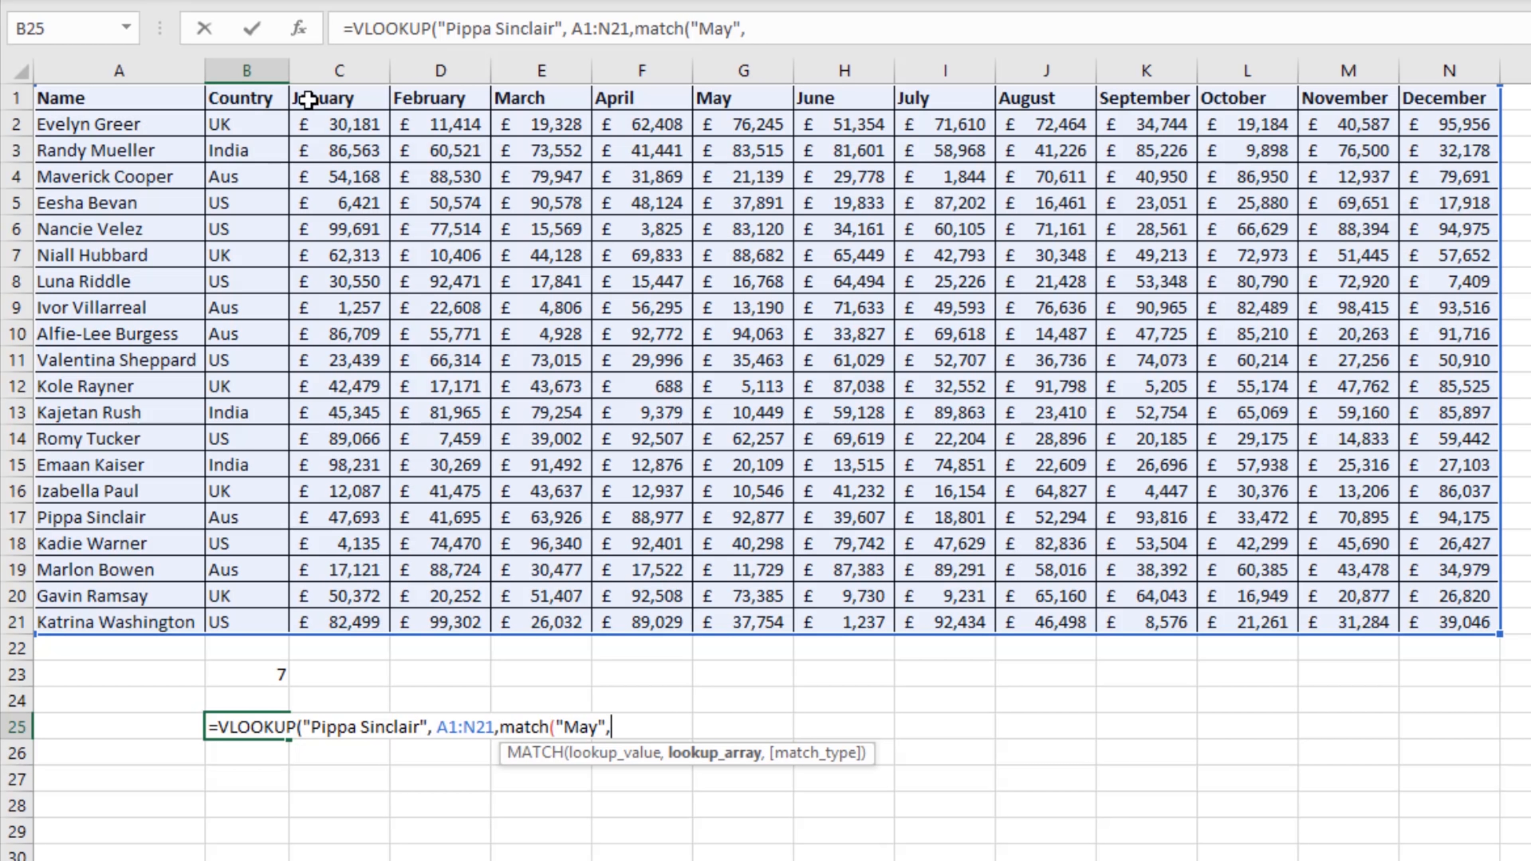
drag(308, 100, 1408, 98)
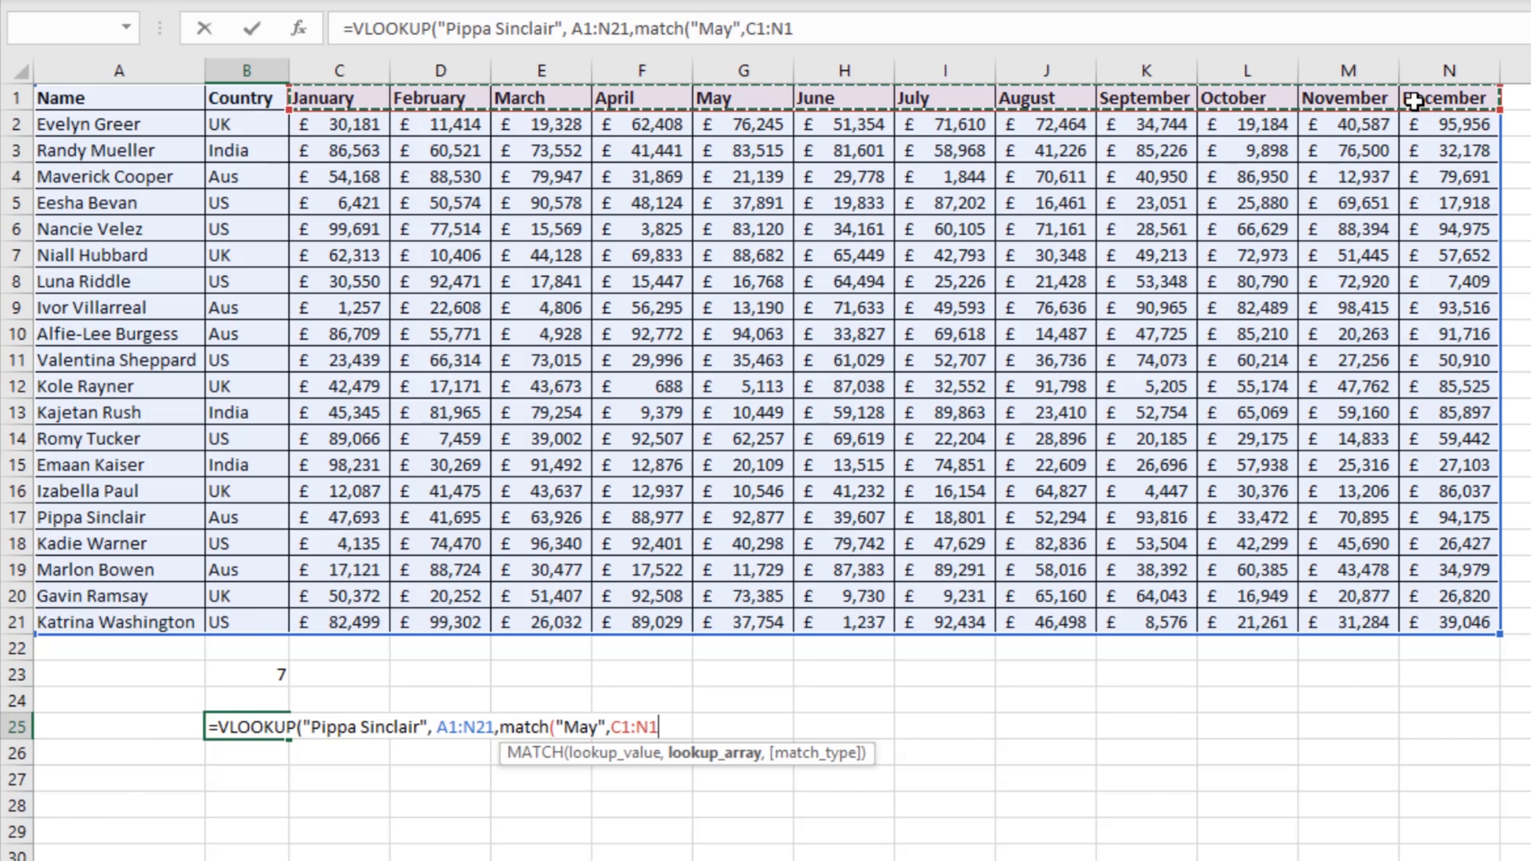
click(862, 29)
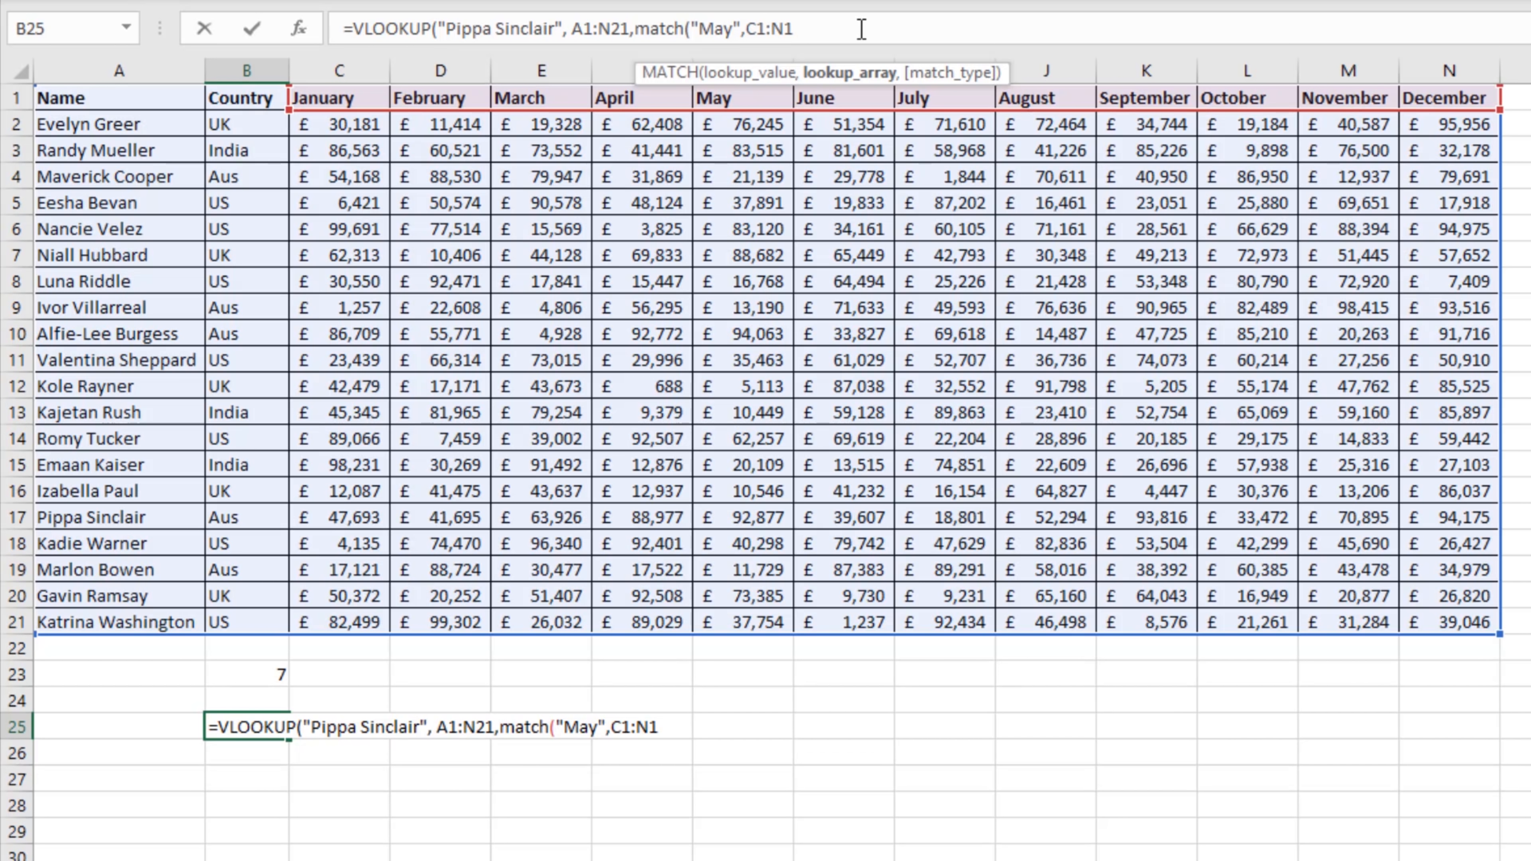
text(,0))
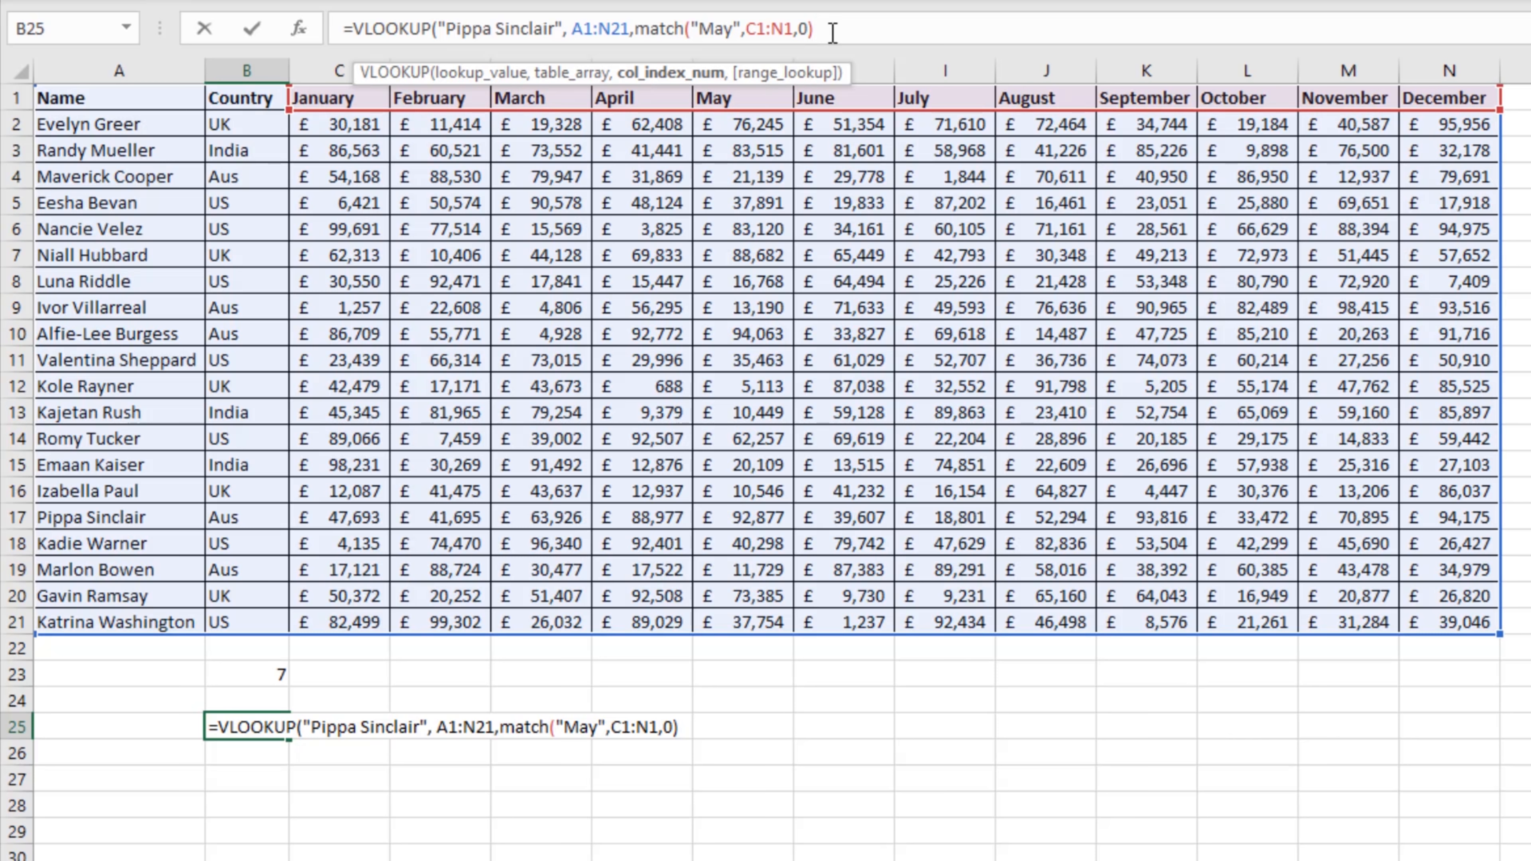
Step: Complete the VLOOKUP in B25 with range lookup 0 for an exact match and enter it
text(,)
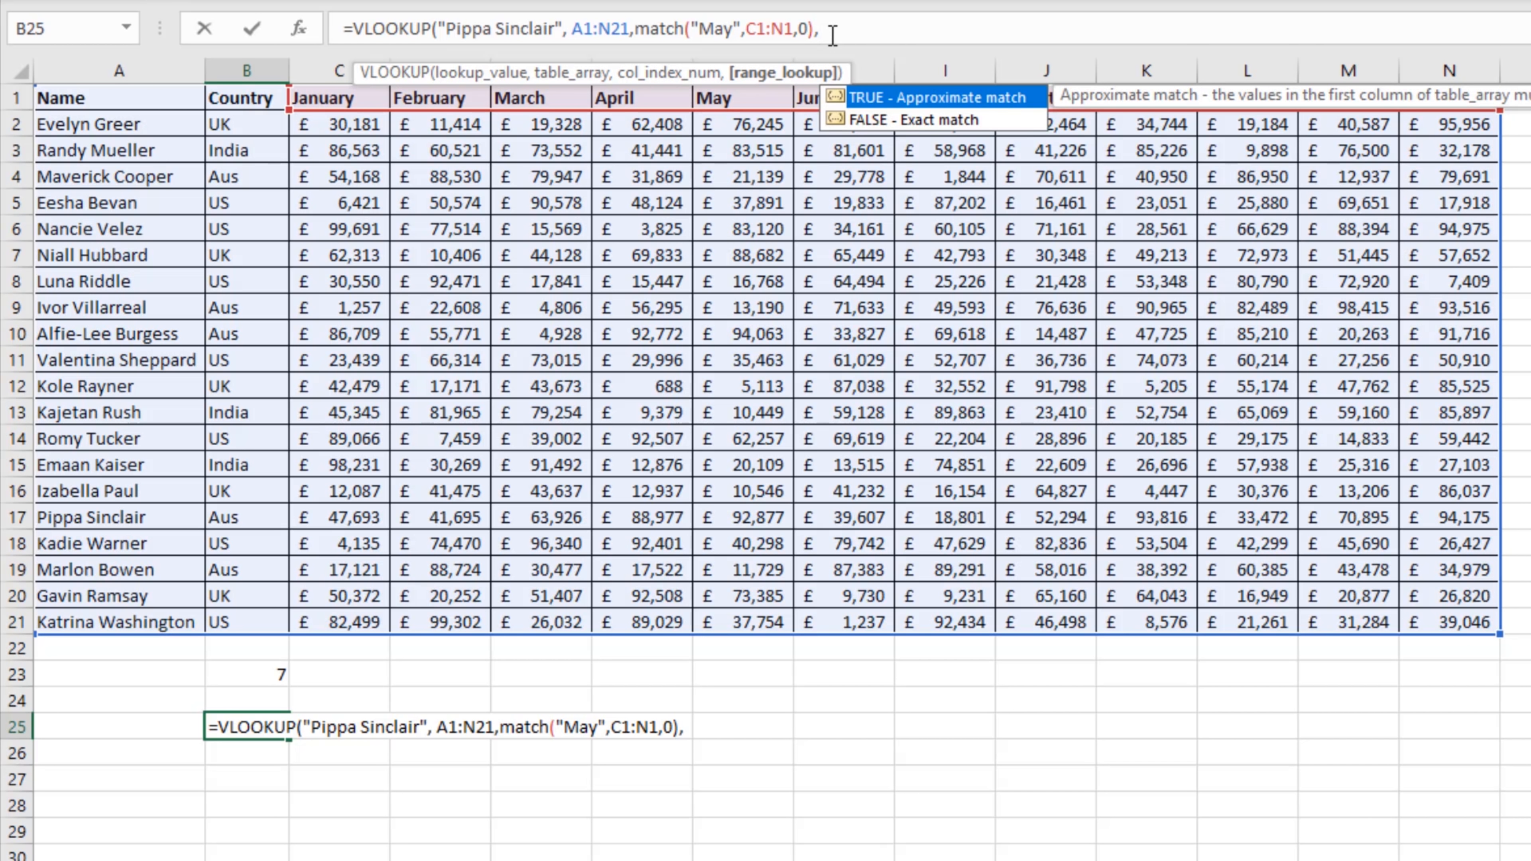
text(0))
key(Return)
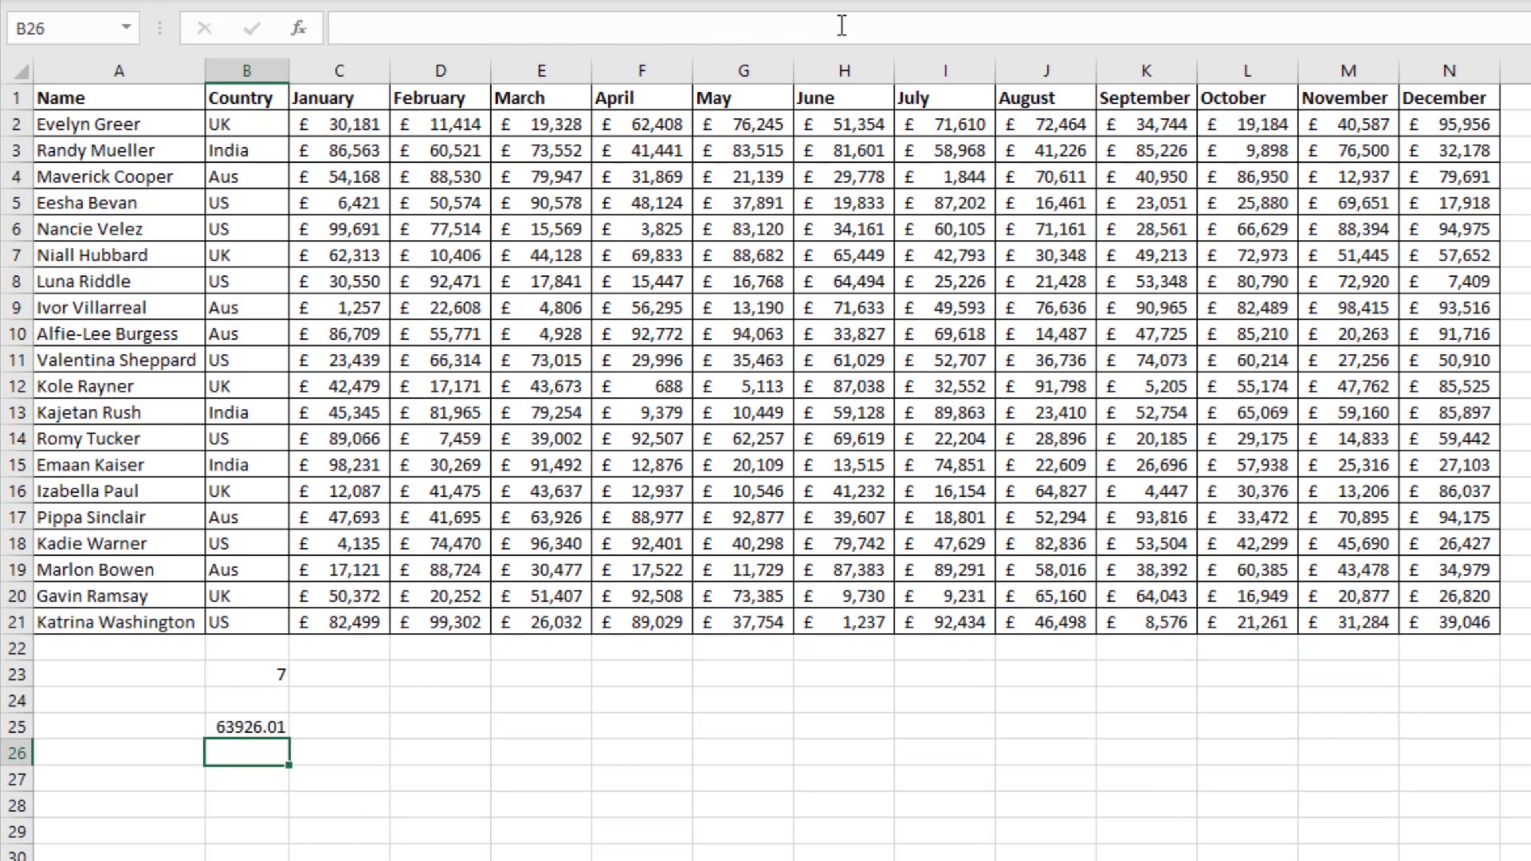
Step: Compare the VLOOKUP result in B25 with the March and May figures in row 17
click(245, 728)
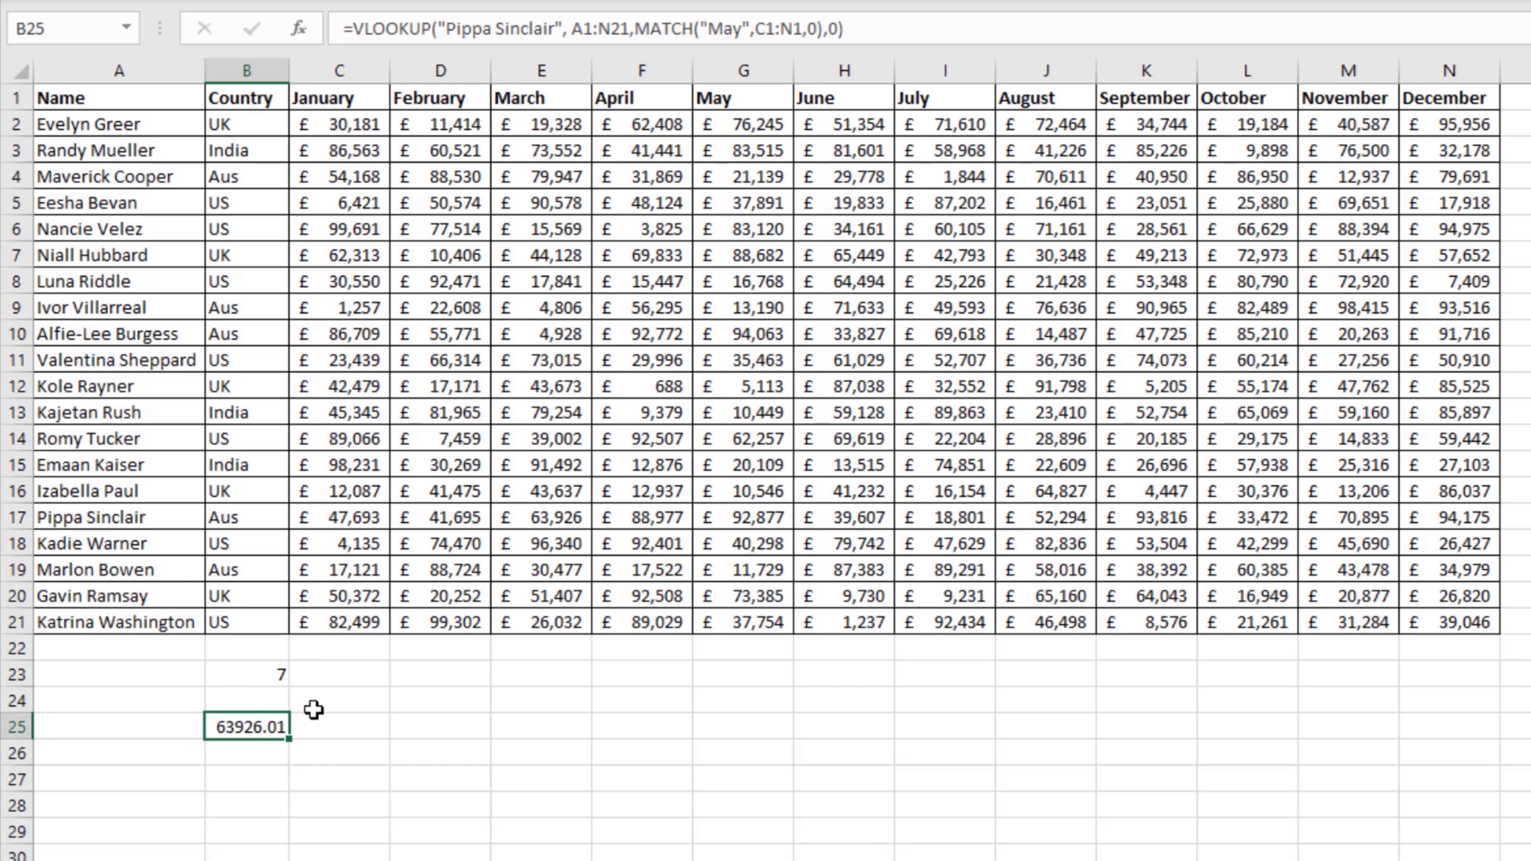
click(119, 516)
drag(163, 515, 733, 511)
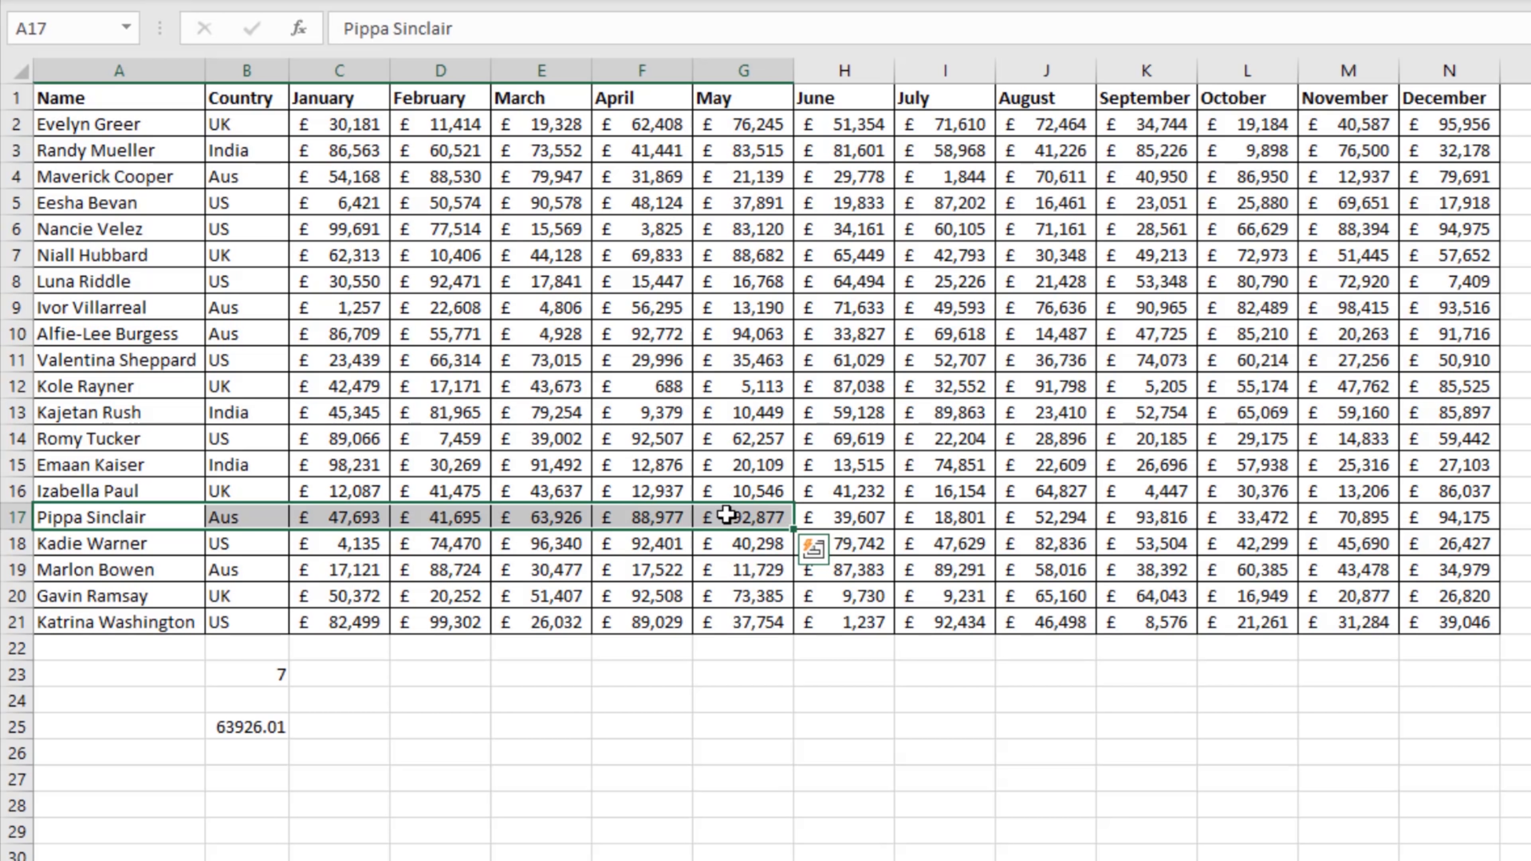
click(551, 517)
click(554, 97)
drag(545, 151, 530, 519)
click(523, 520)
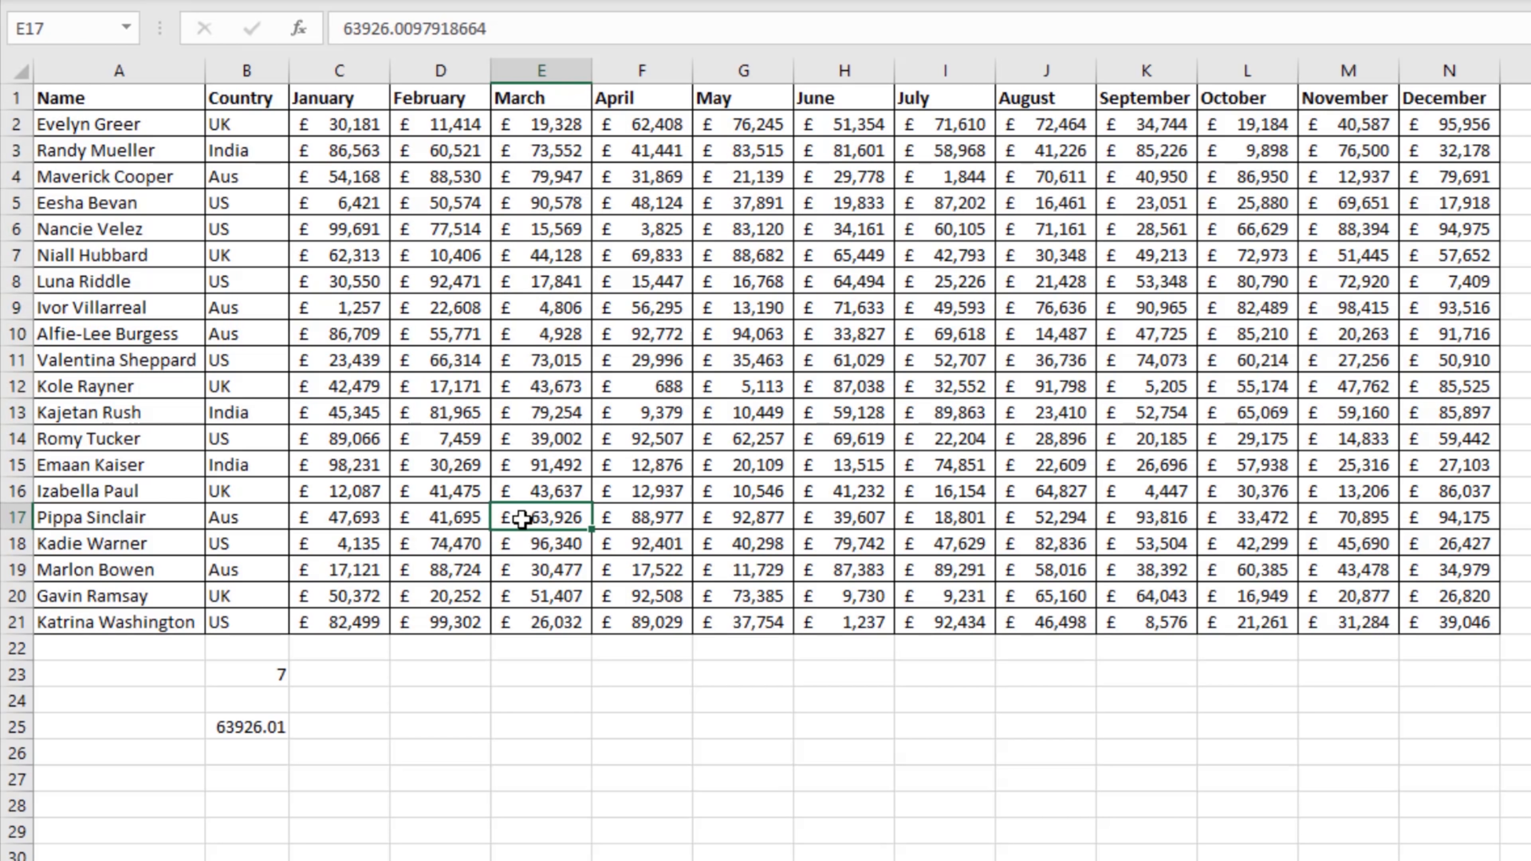
Step: Copy the nested MATCH("May",C1:N1,0) out of the B25 formula and enter it as a separate formula in D25
double_click(240, 722)
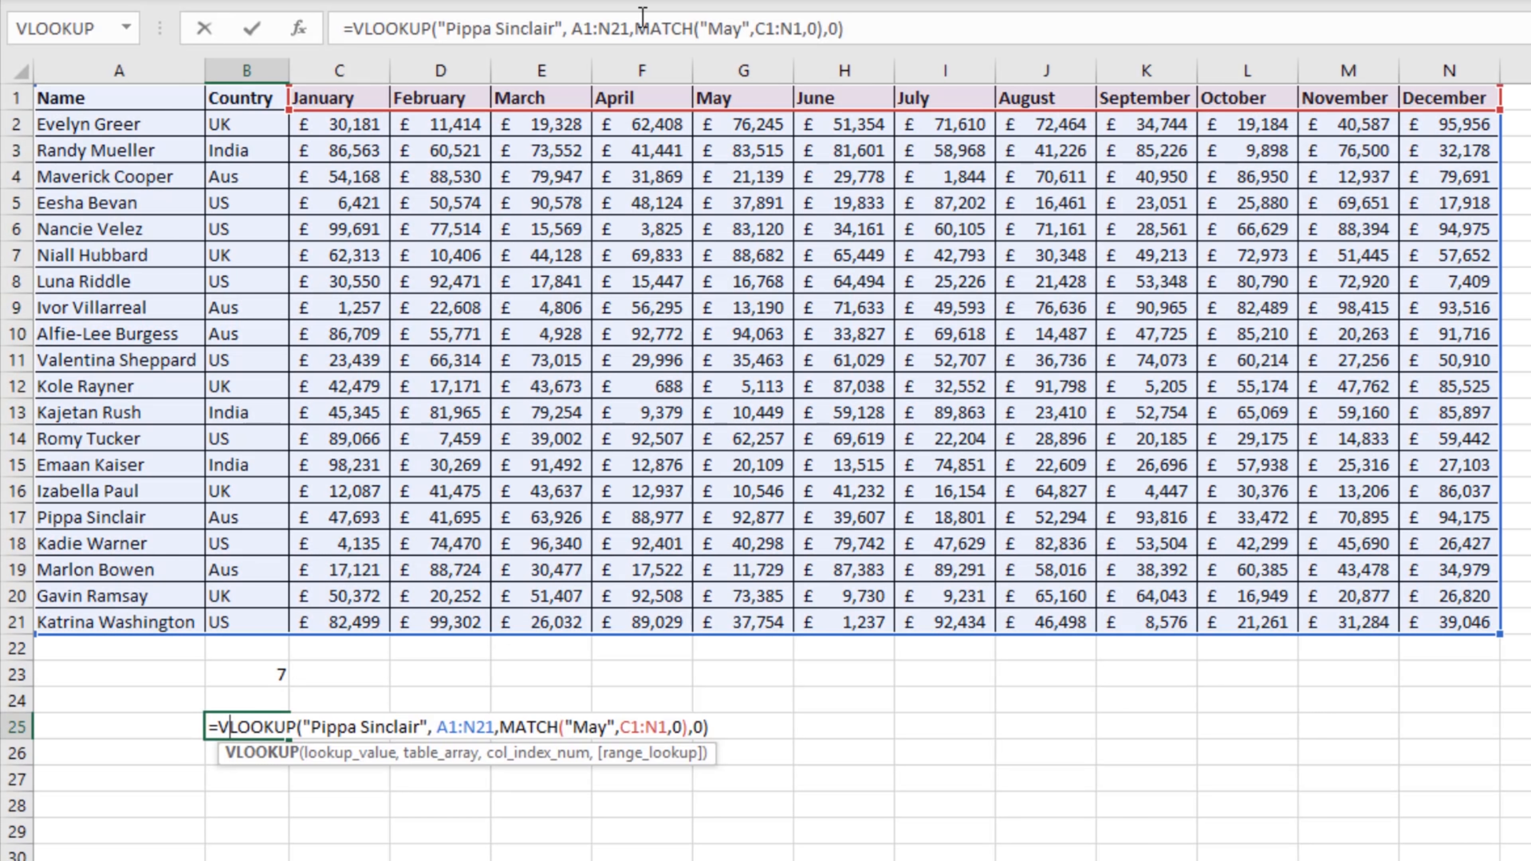
drag(640, 28, 824, 31)
key(ctrl+c)
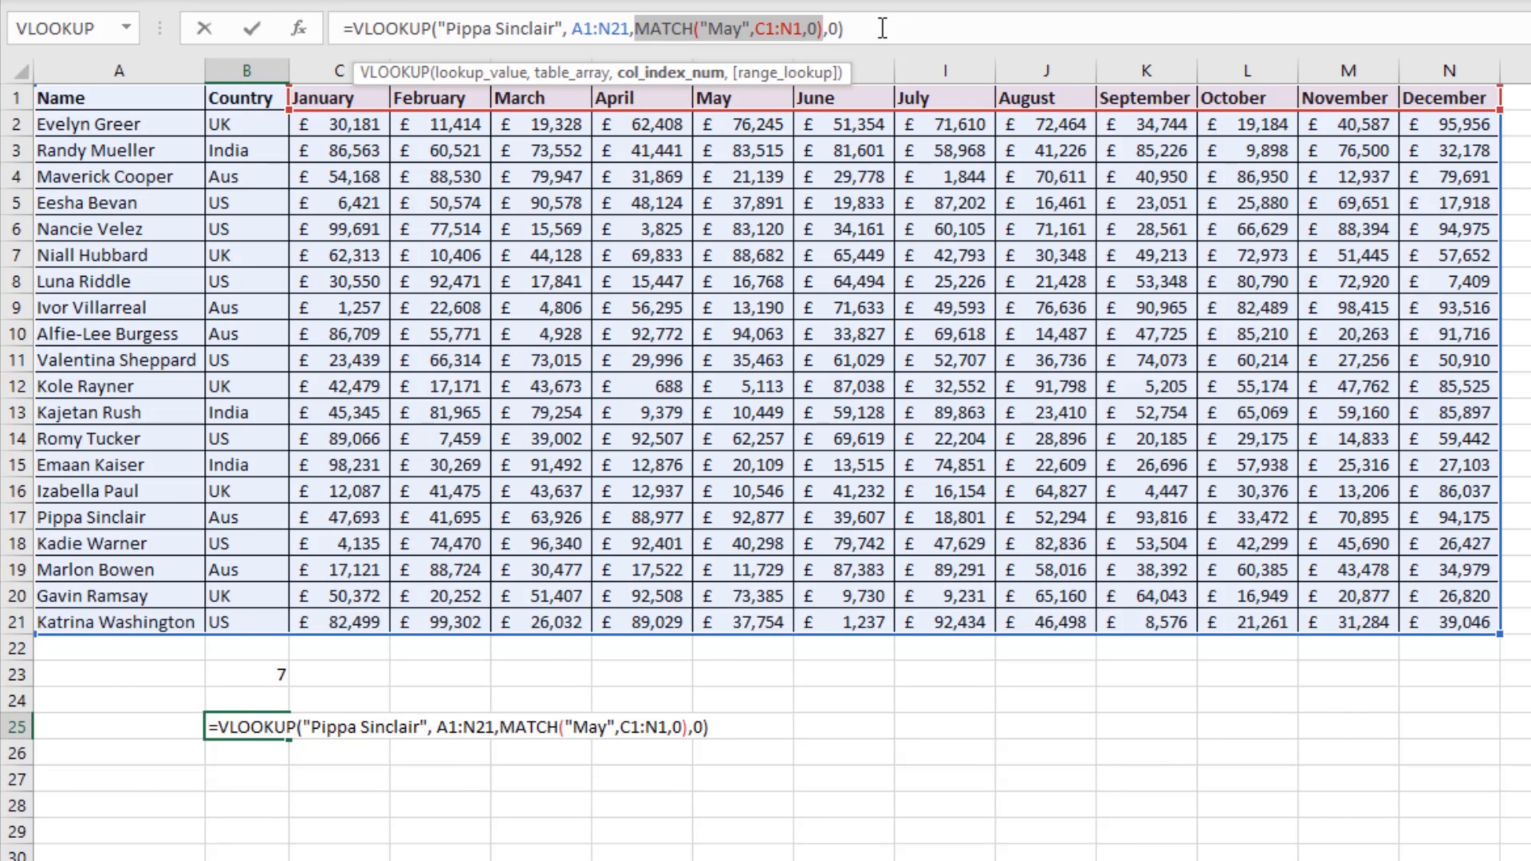
key(ctrl+Return)
click(454, 722)
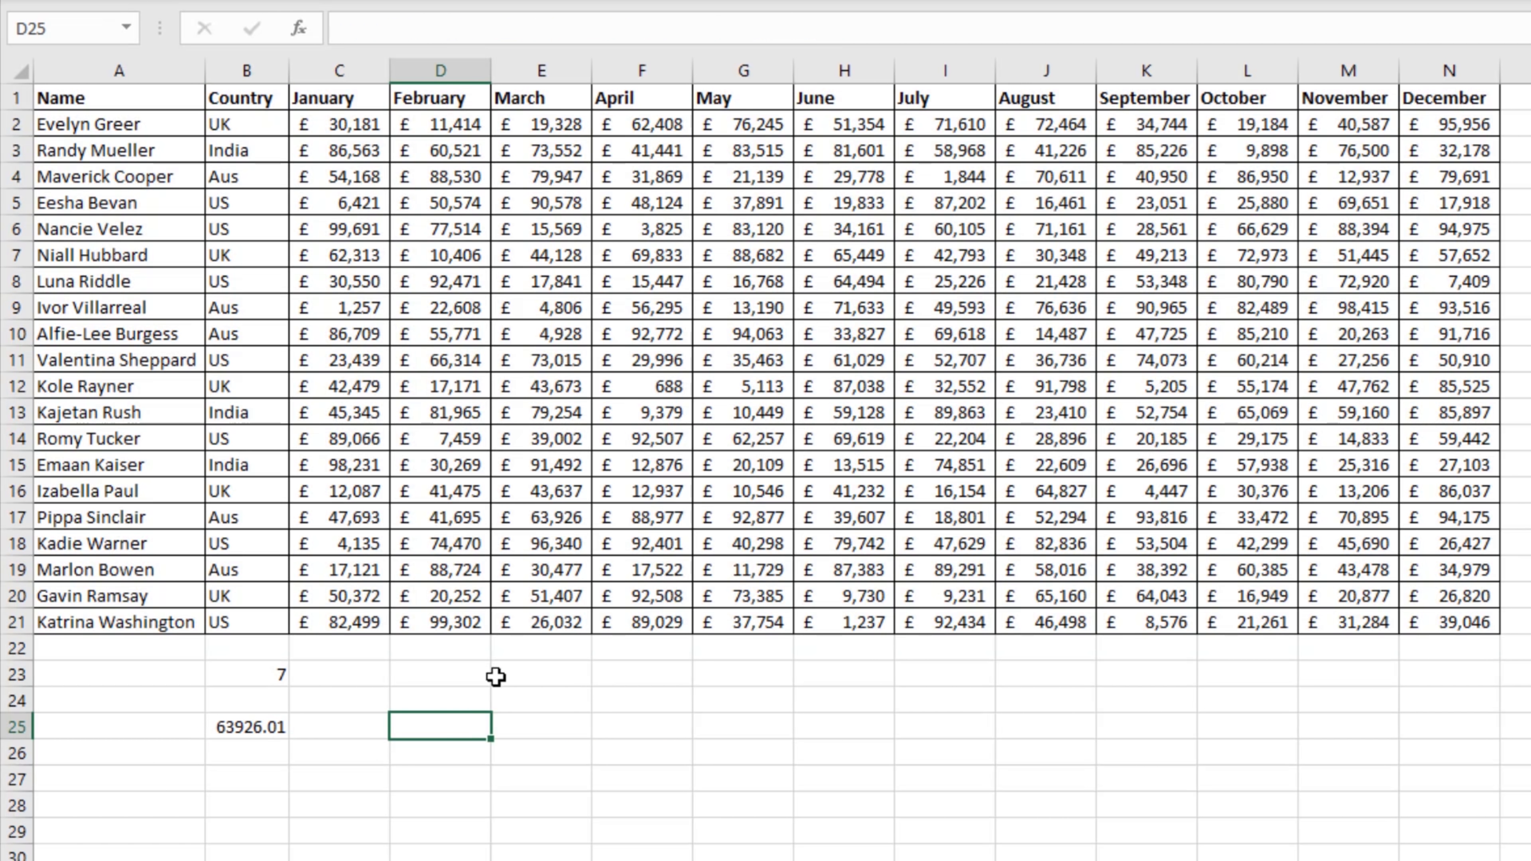
text(=)
key(ctrl+v)
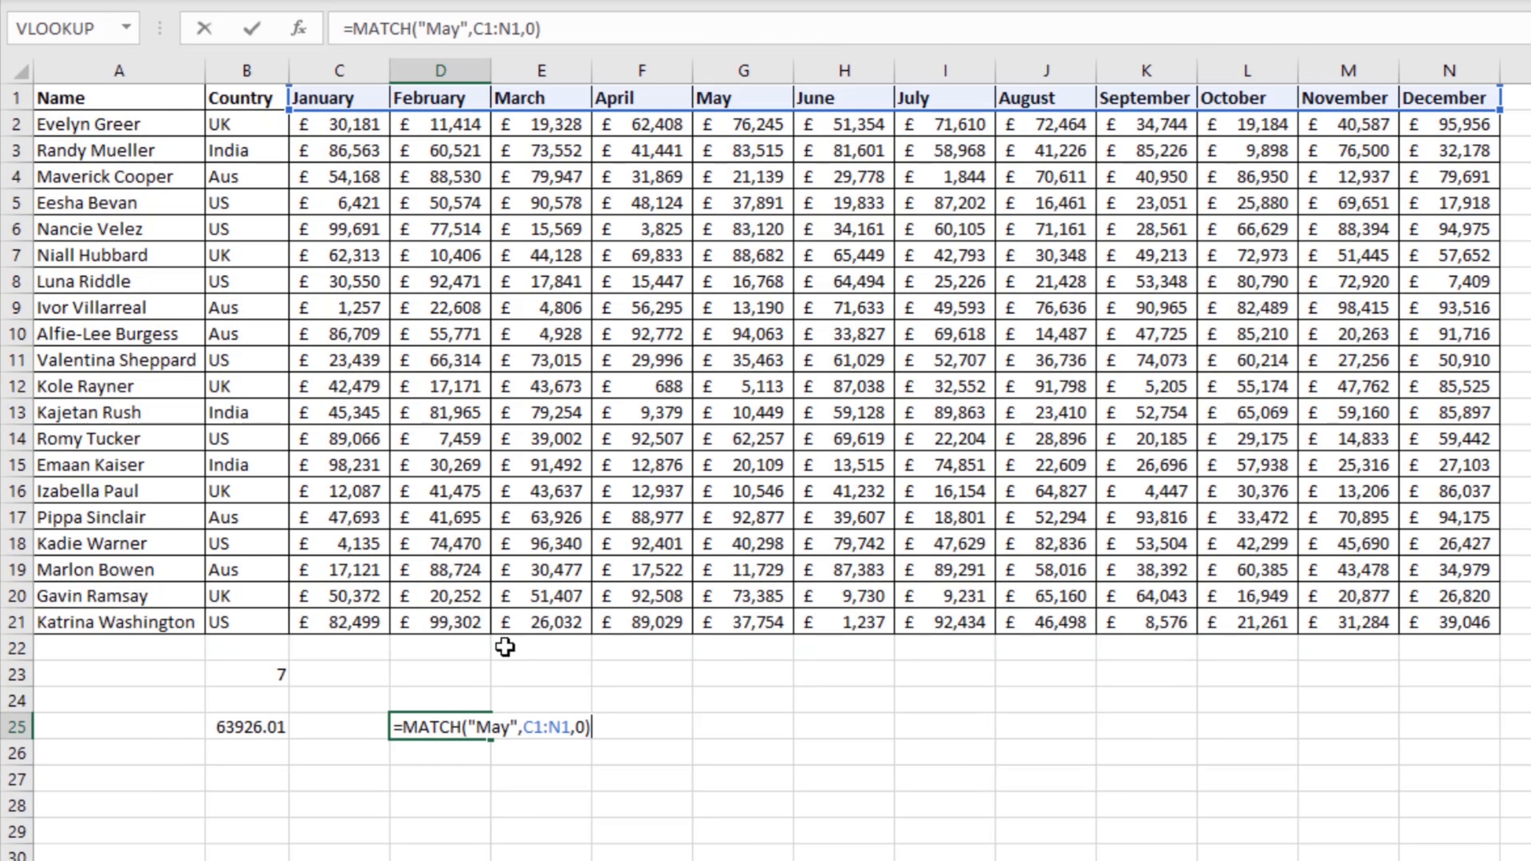
key(ctrl+Return)
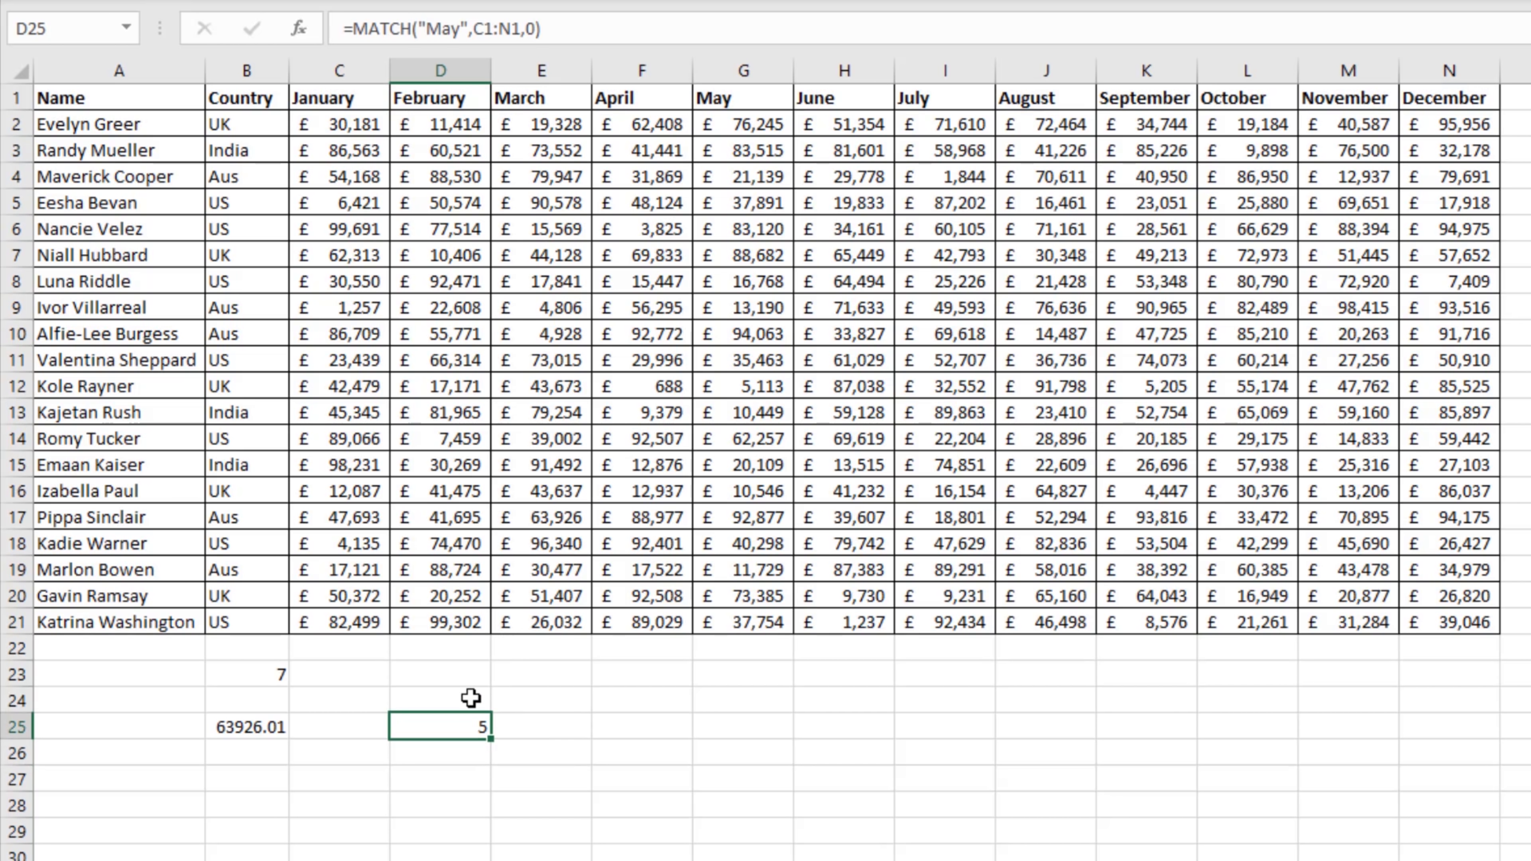
Step: Examine the May figure in G17 and compare May's position counted from January in C1 with its position counted from A1
click(717, 439)
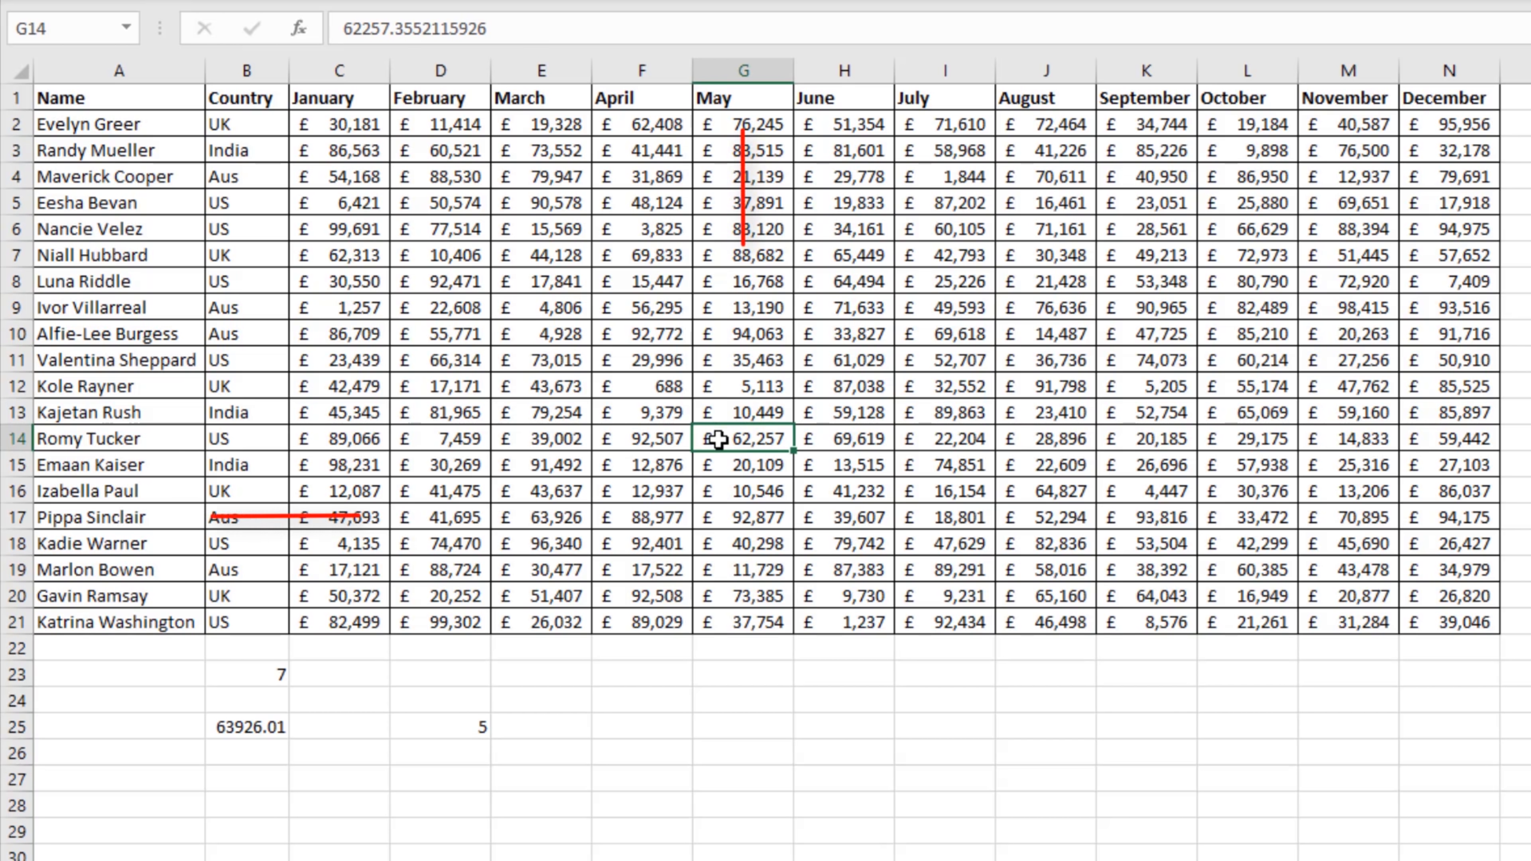
click(725, 516)
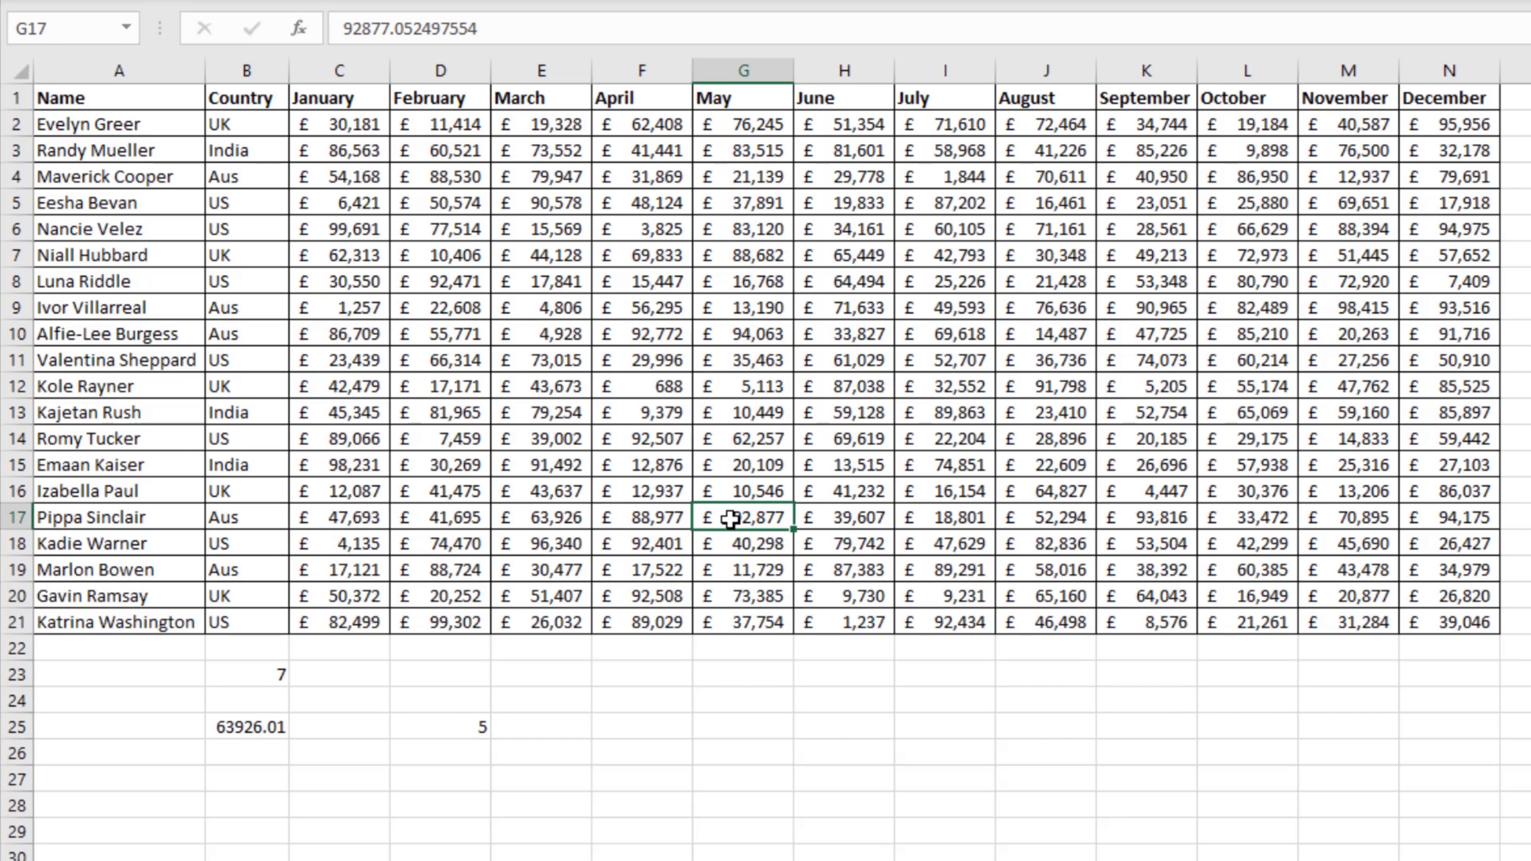
drag(732, 507, 731, 101)
click(731, 100)
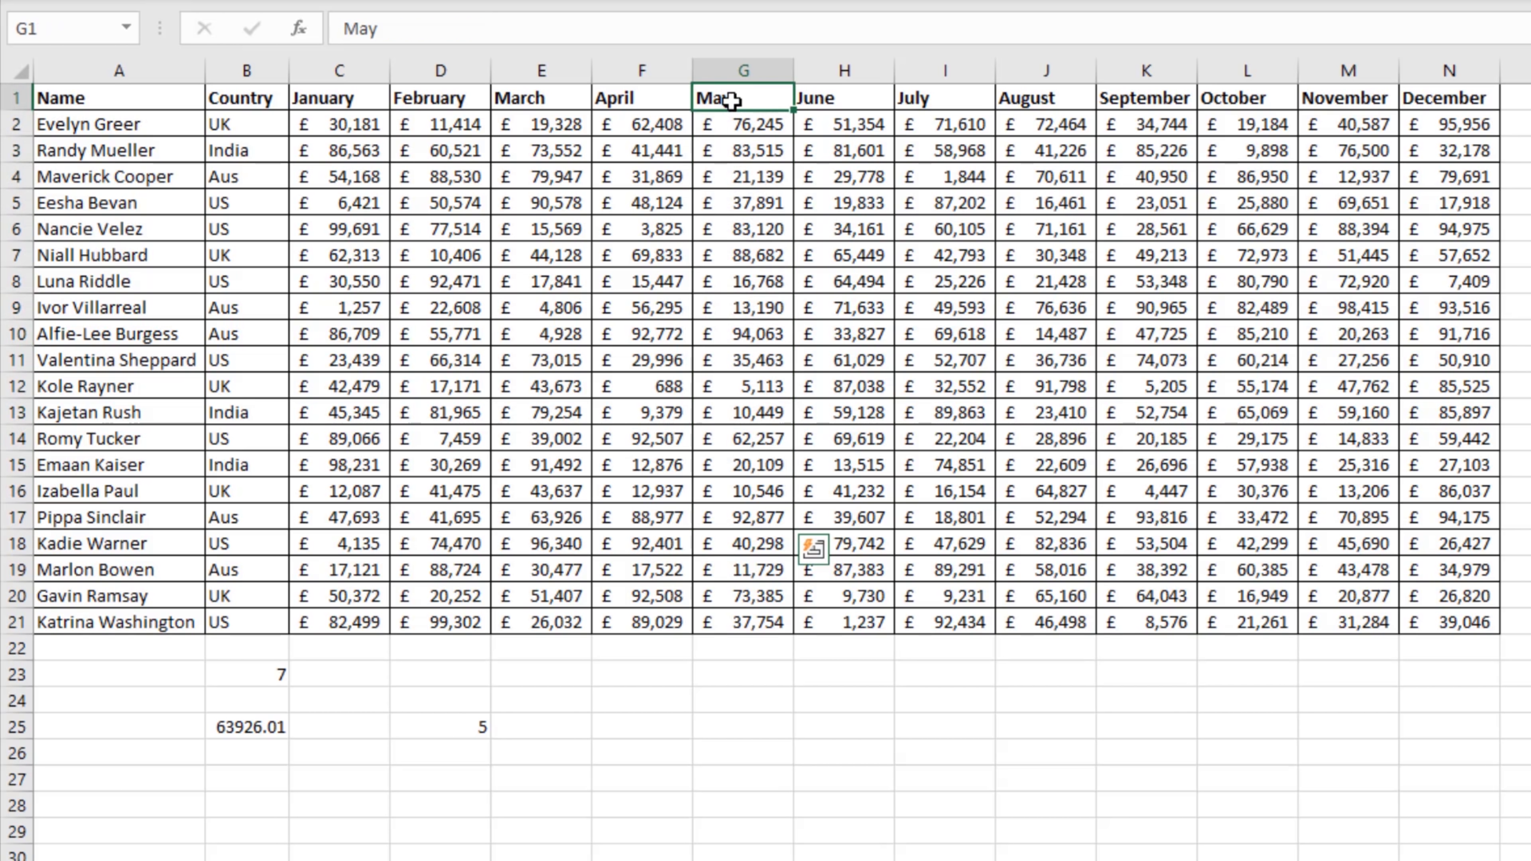
drag(343, 99, 741, 97)
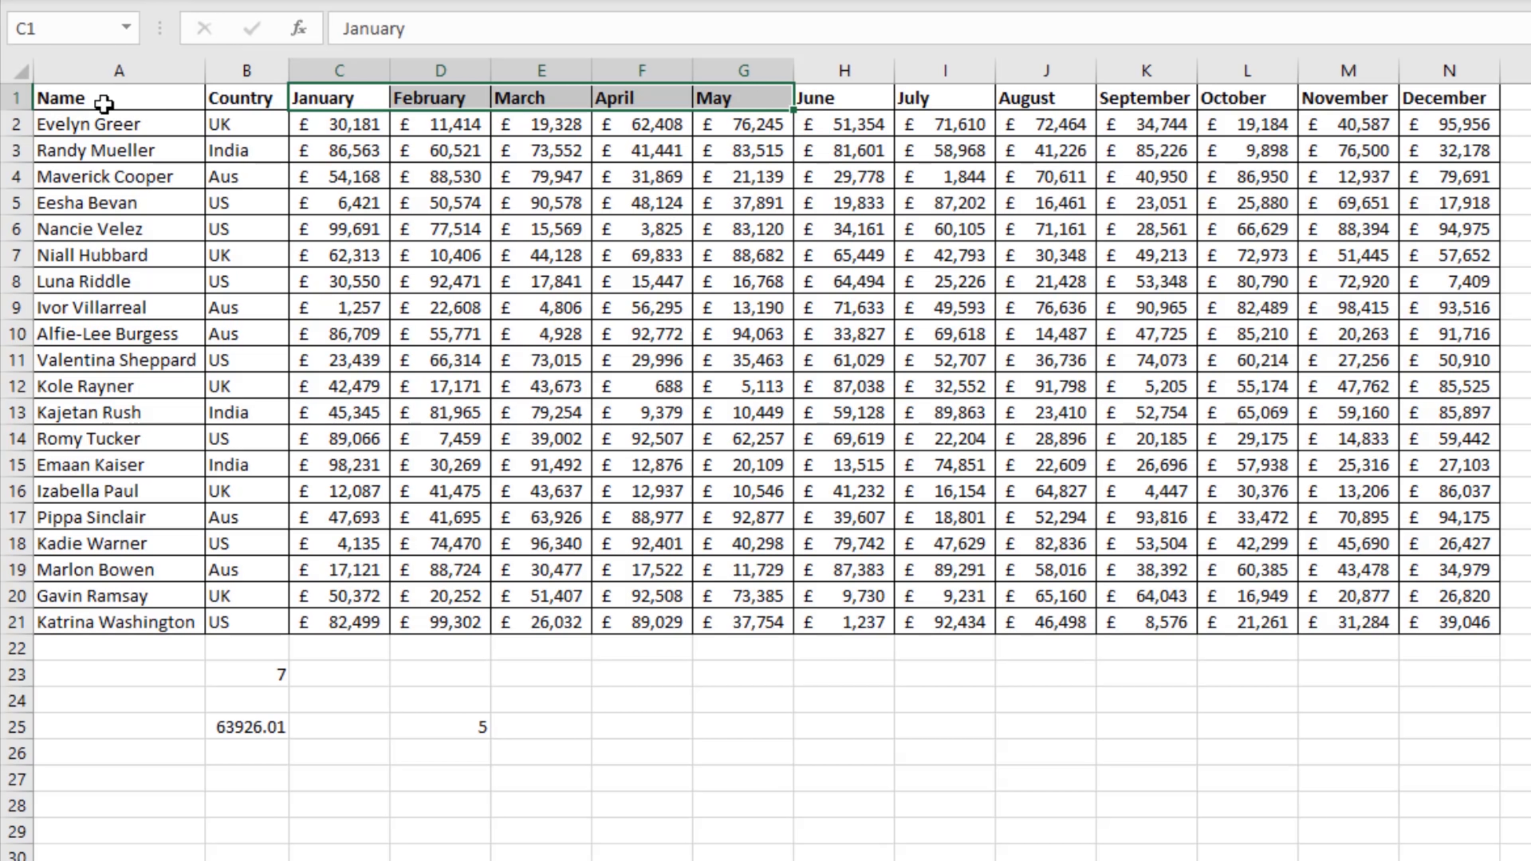
click(86, 98)
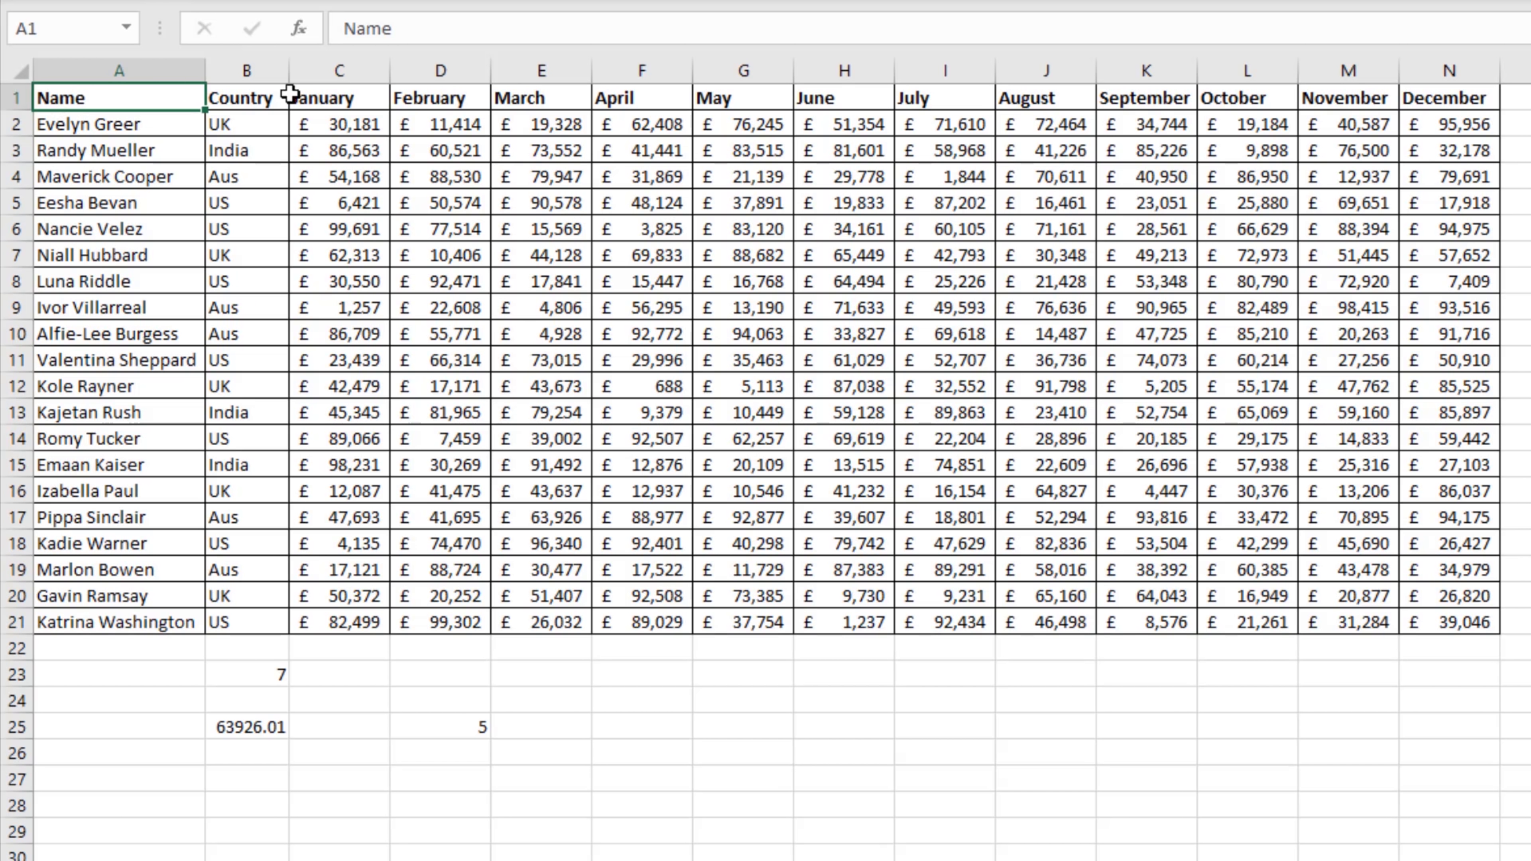
click(318, 94)
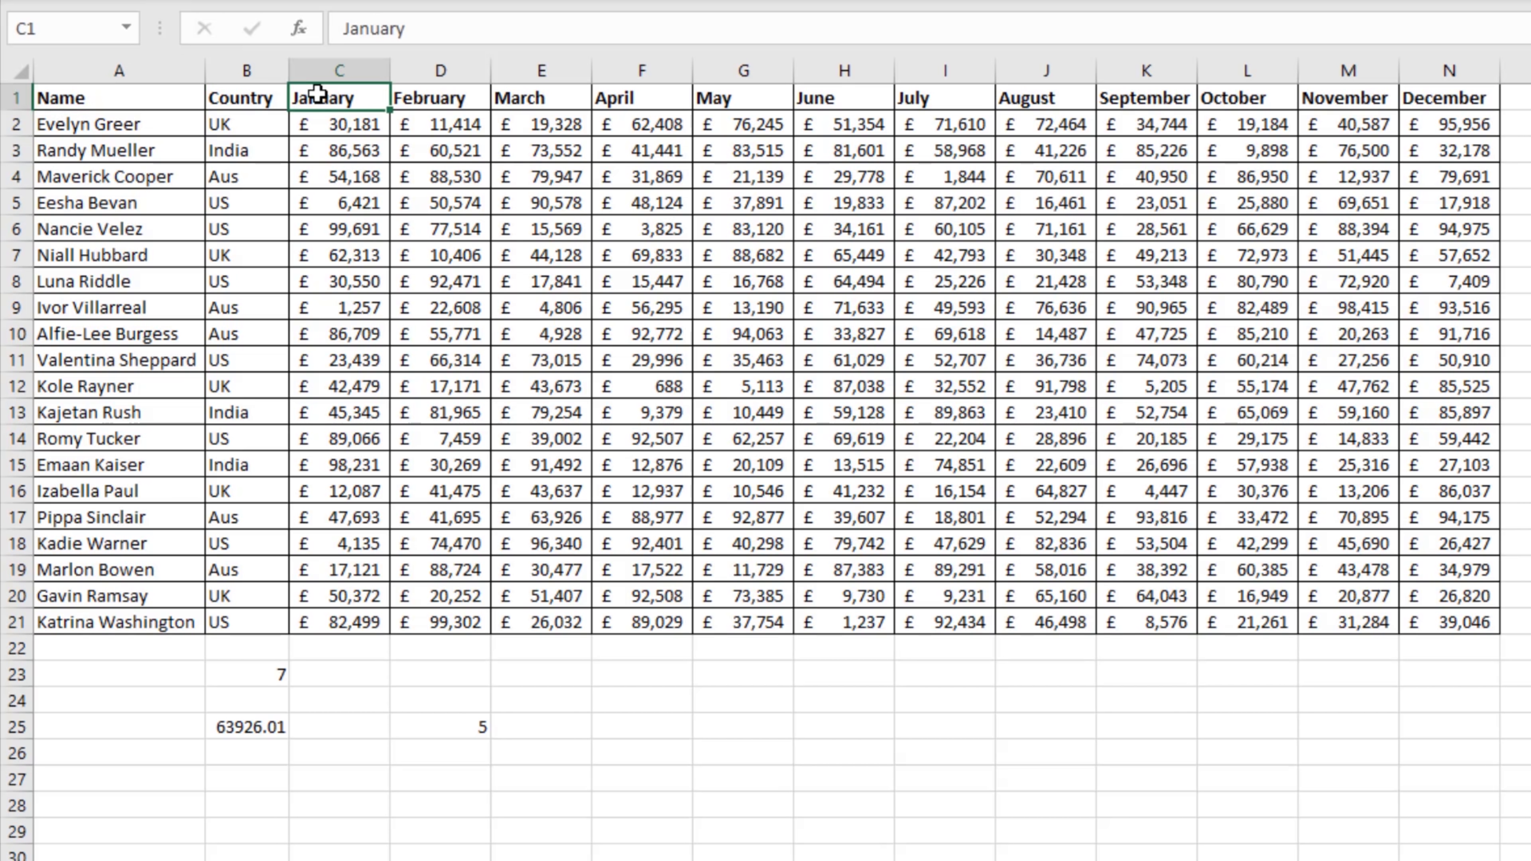
drag(318, 94, 1480, 82)
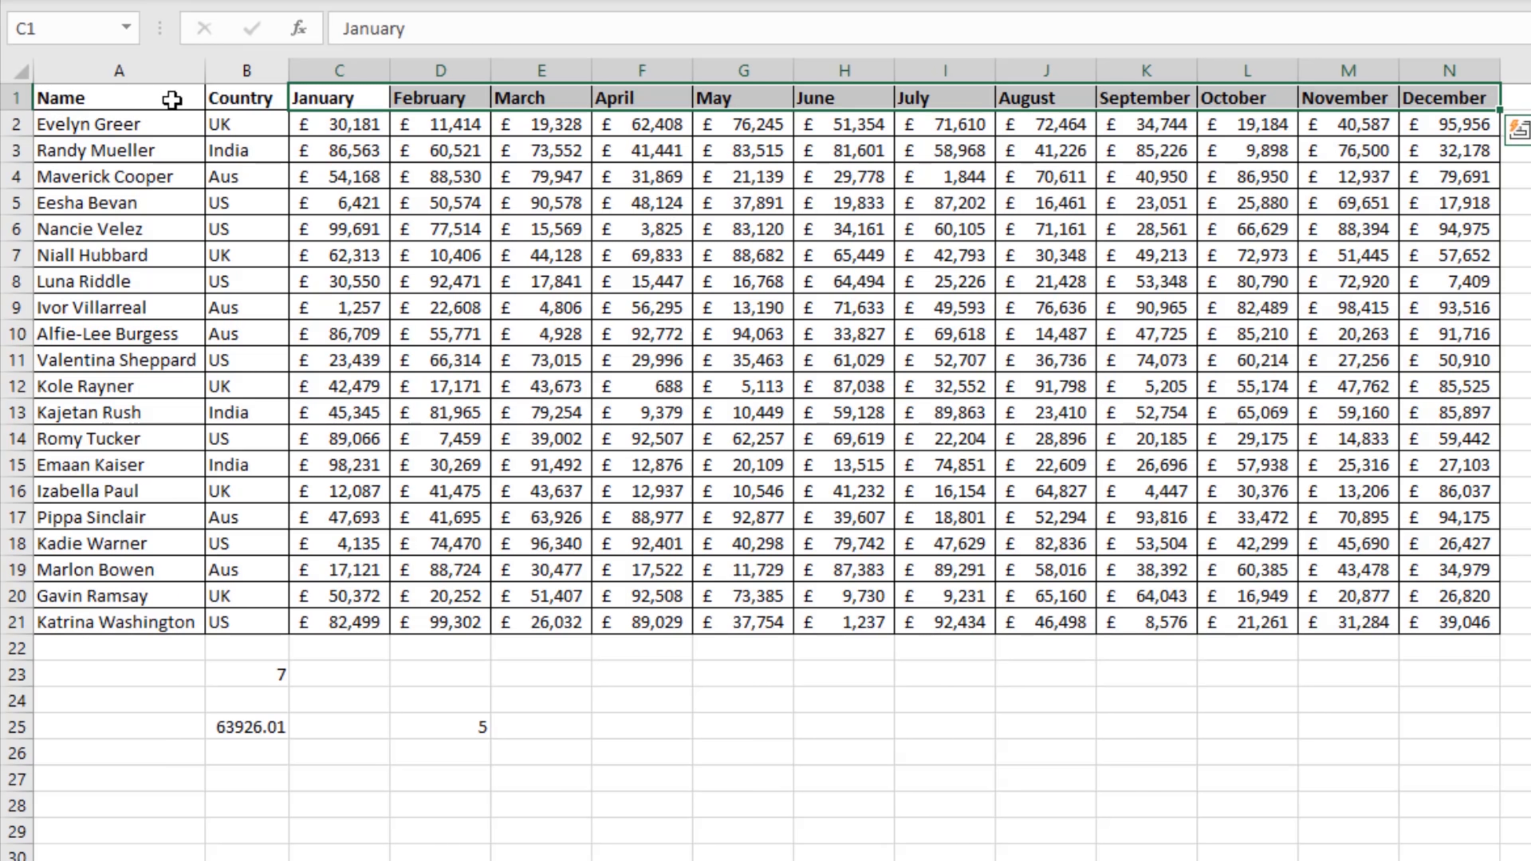
click(358, 98)
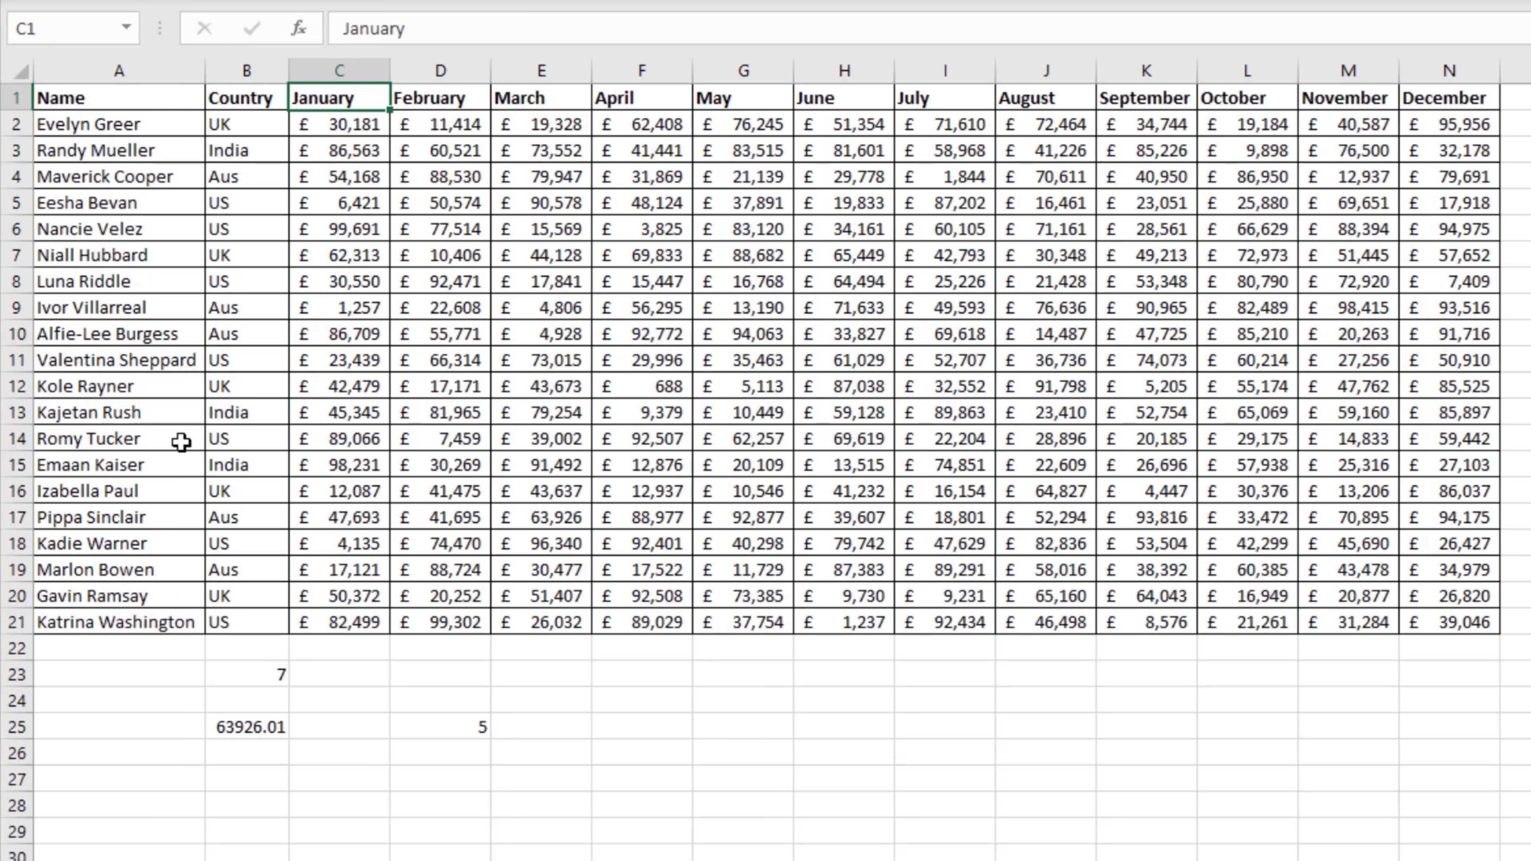
Step: Add +2 after the nested MATCH in the B25 VLOOKUP formula to offset the Name and Country columns
click(265, 729)
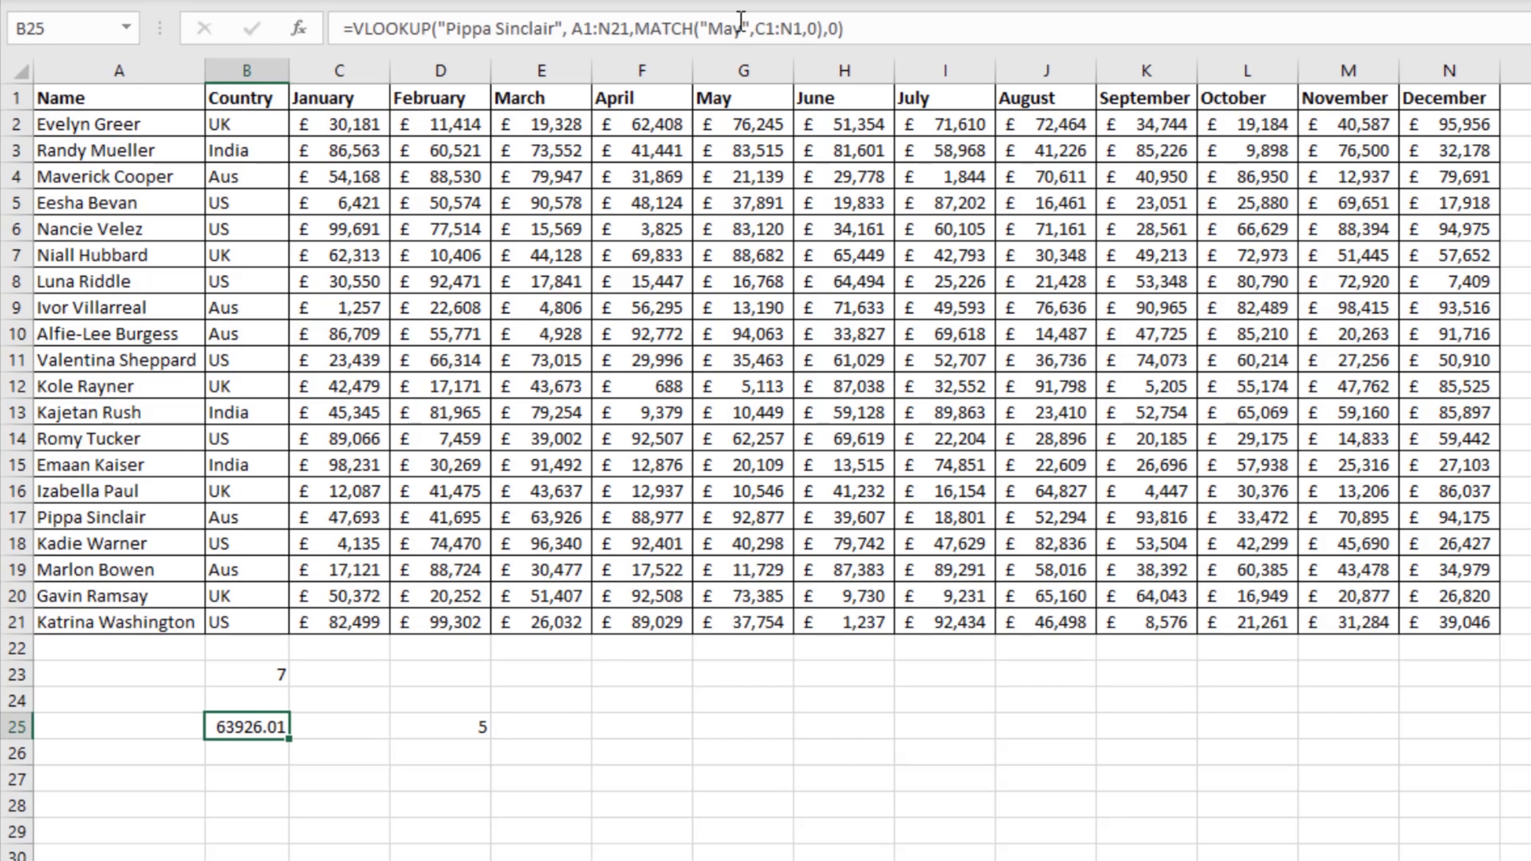
click(822, 28)
key(Right)
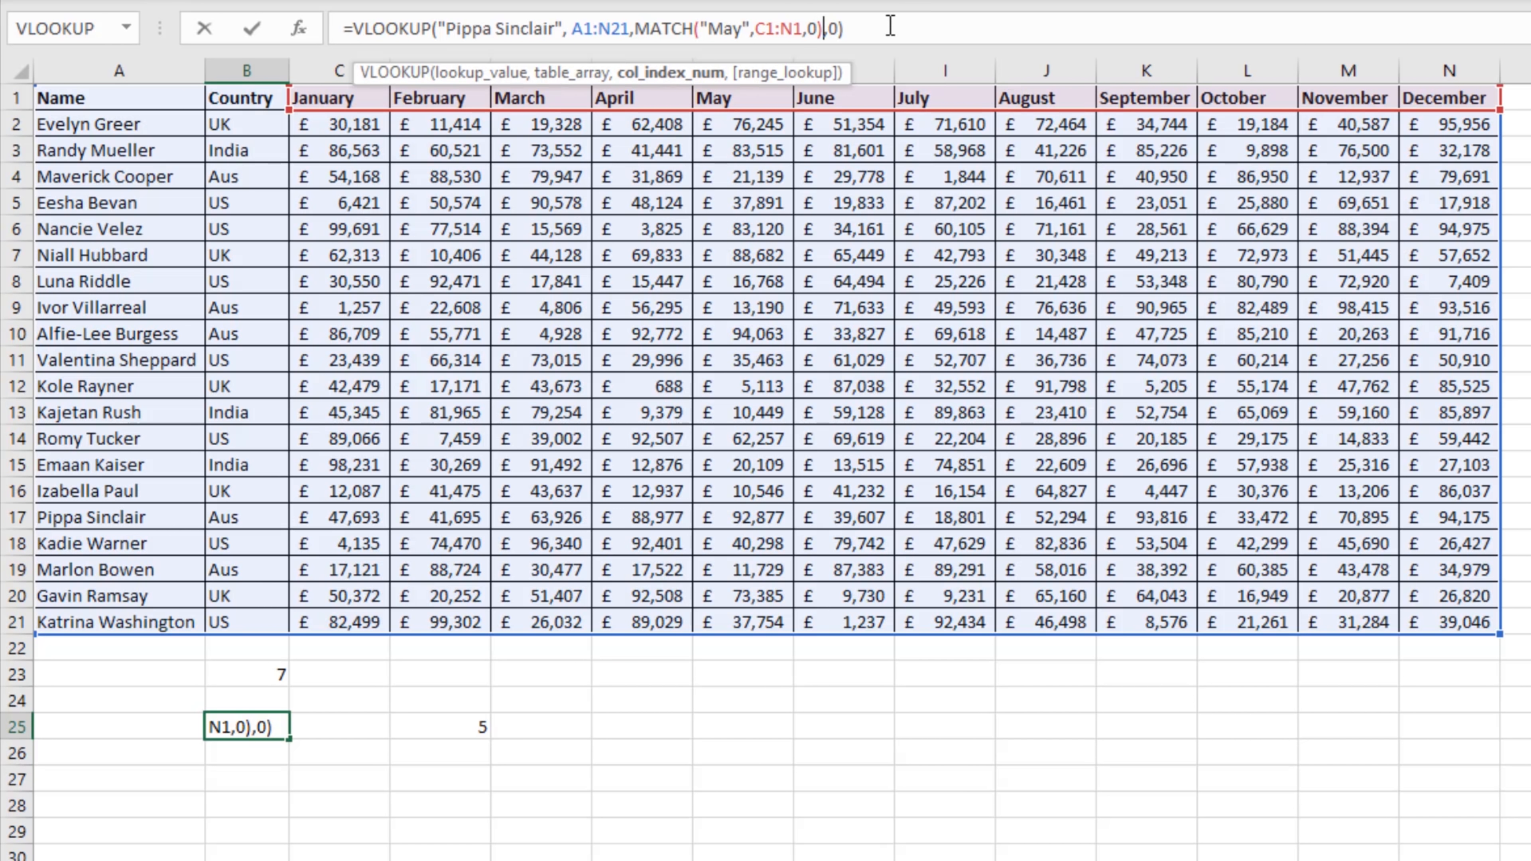
text(+2)
key(Return)
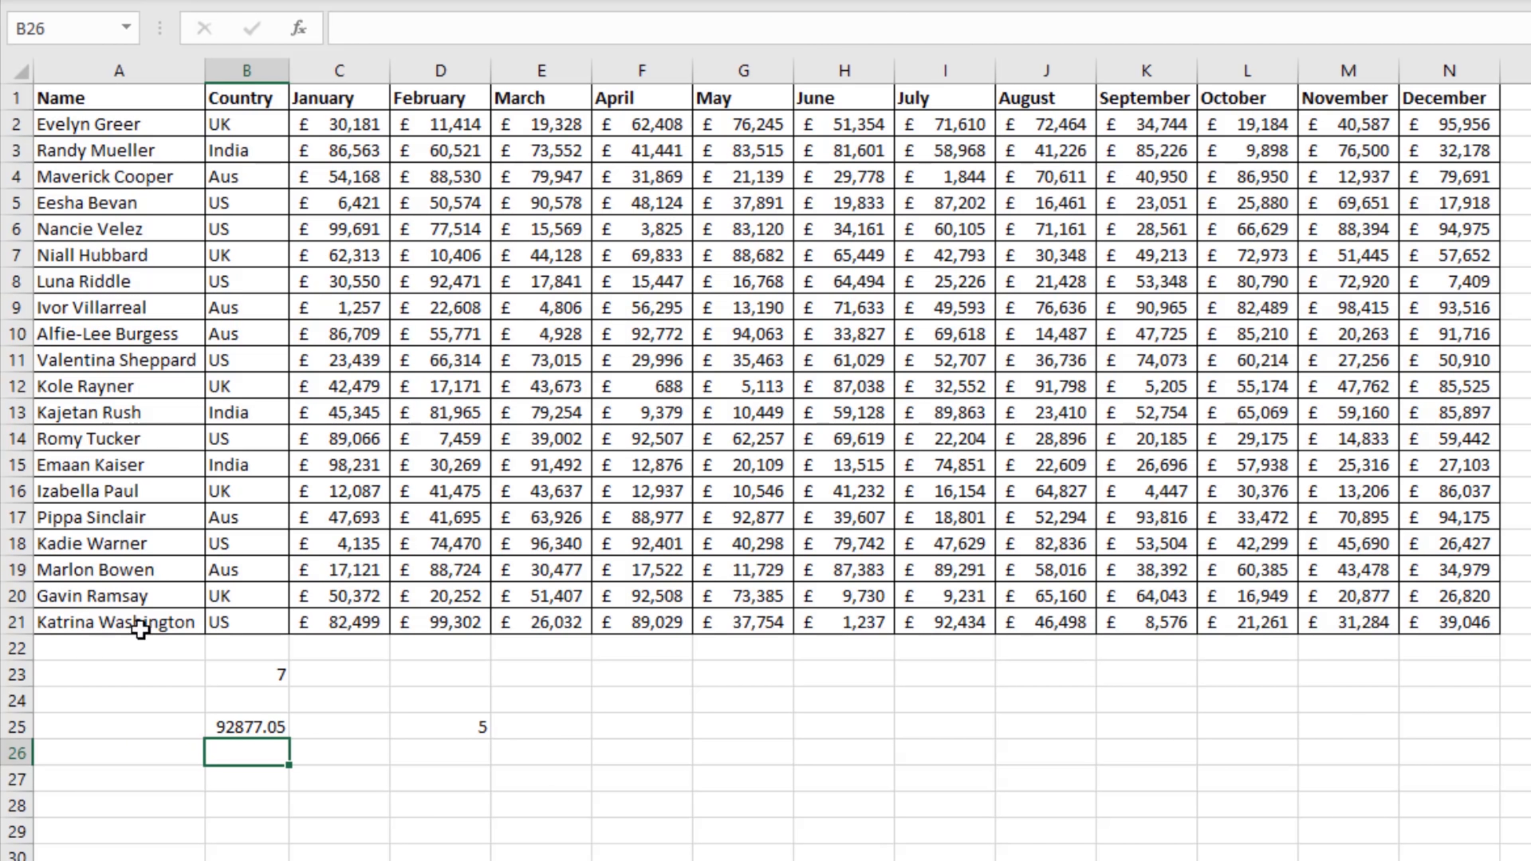
Step: Compare the May figure in G17 with the VLOOKUP result in B25
drag(385, 100, 708, 517)
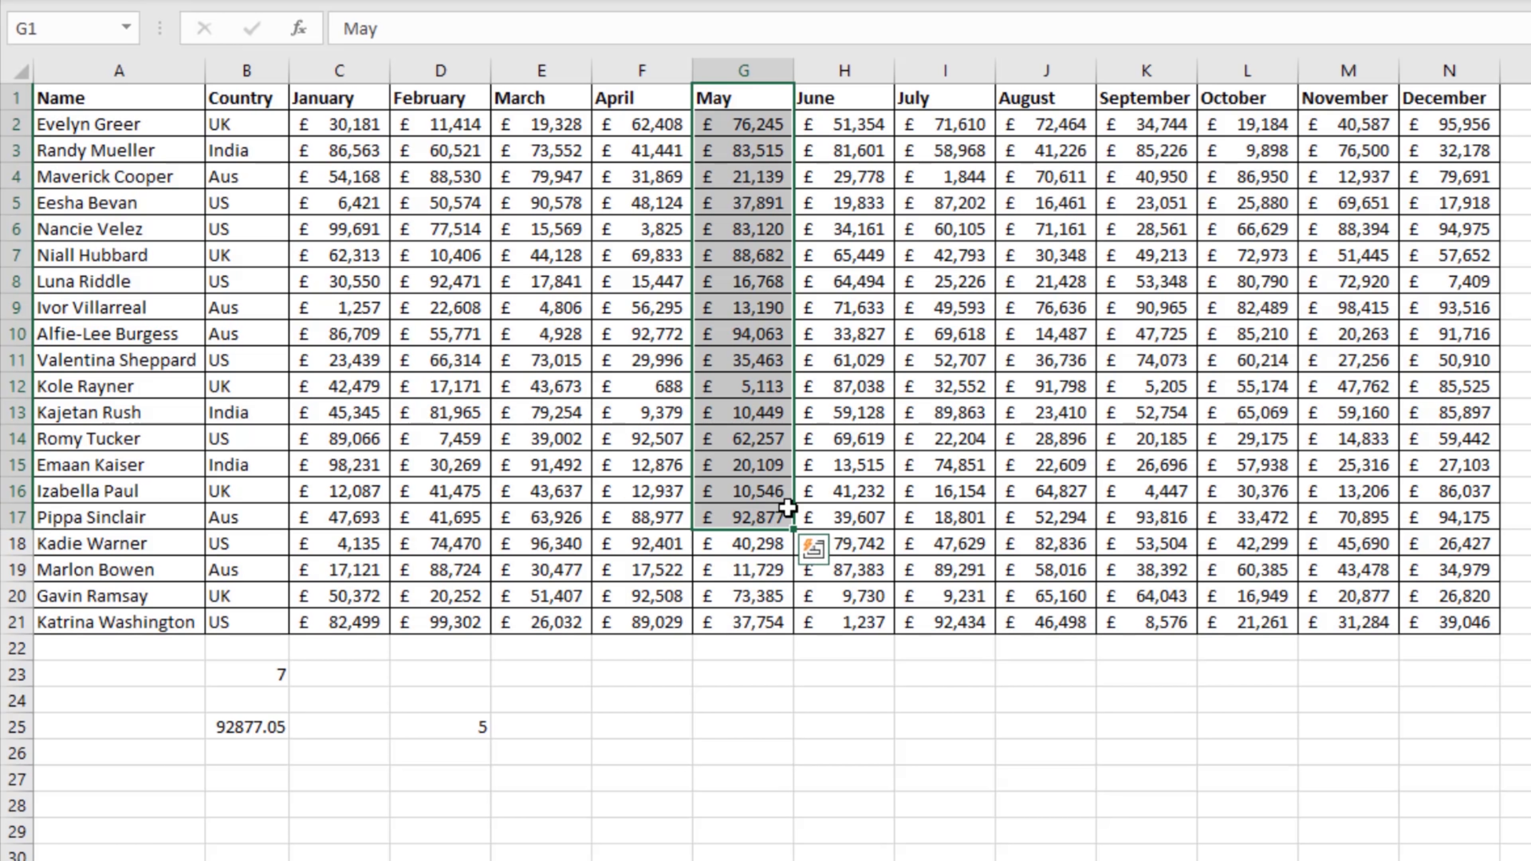
click(777, 518)
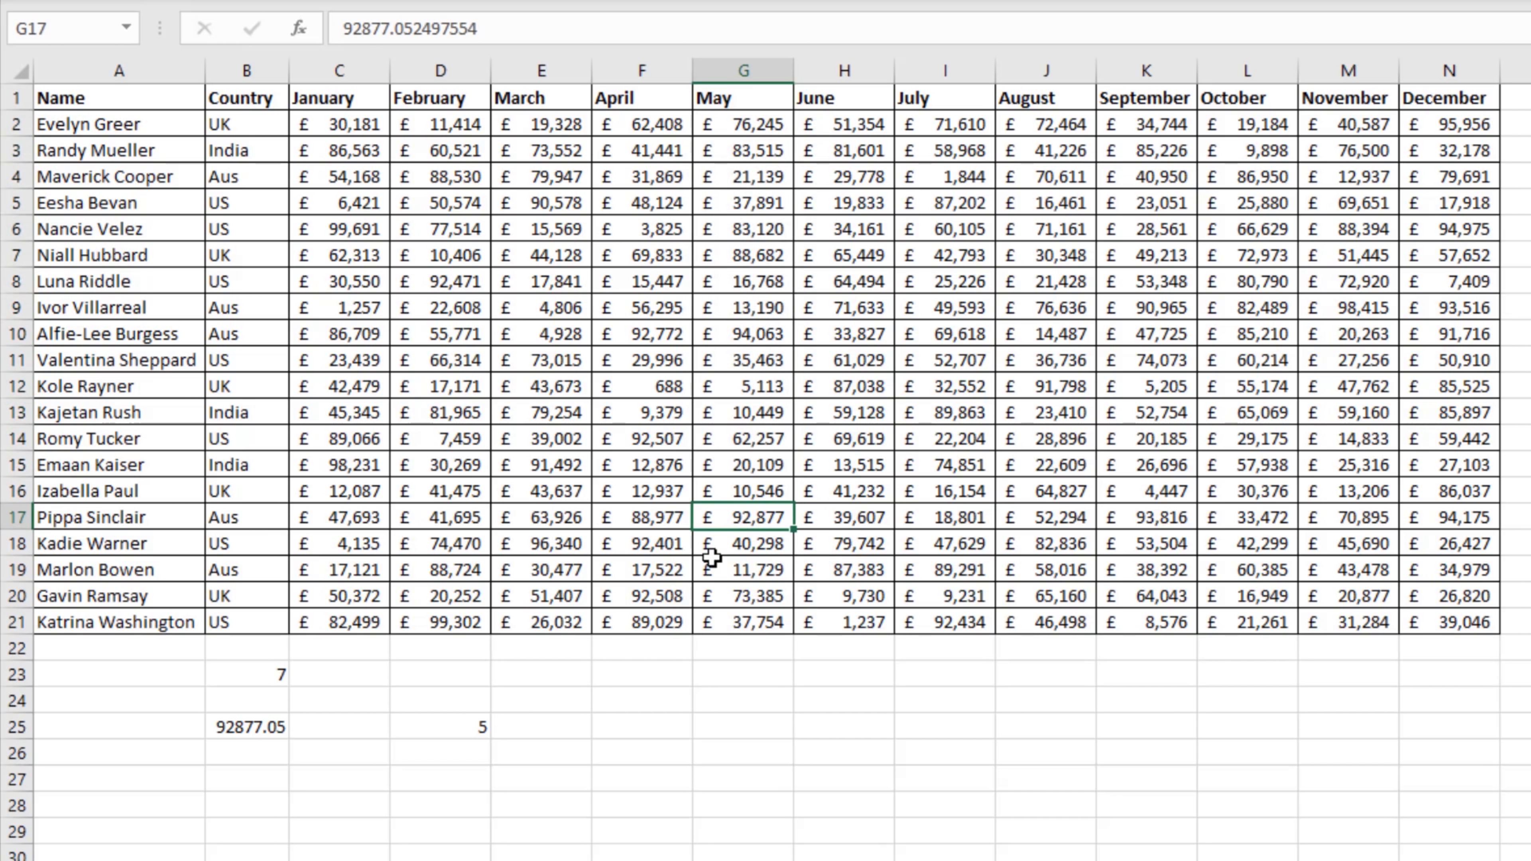
click(252, 729)
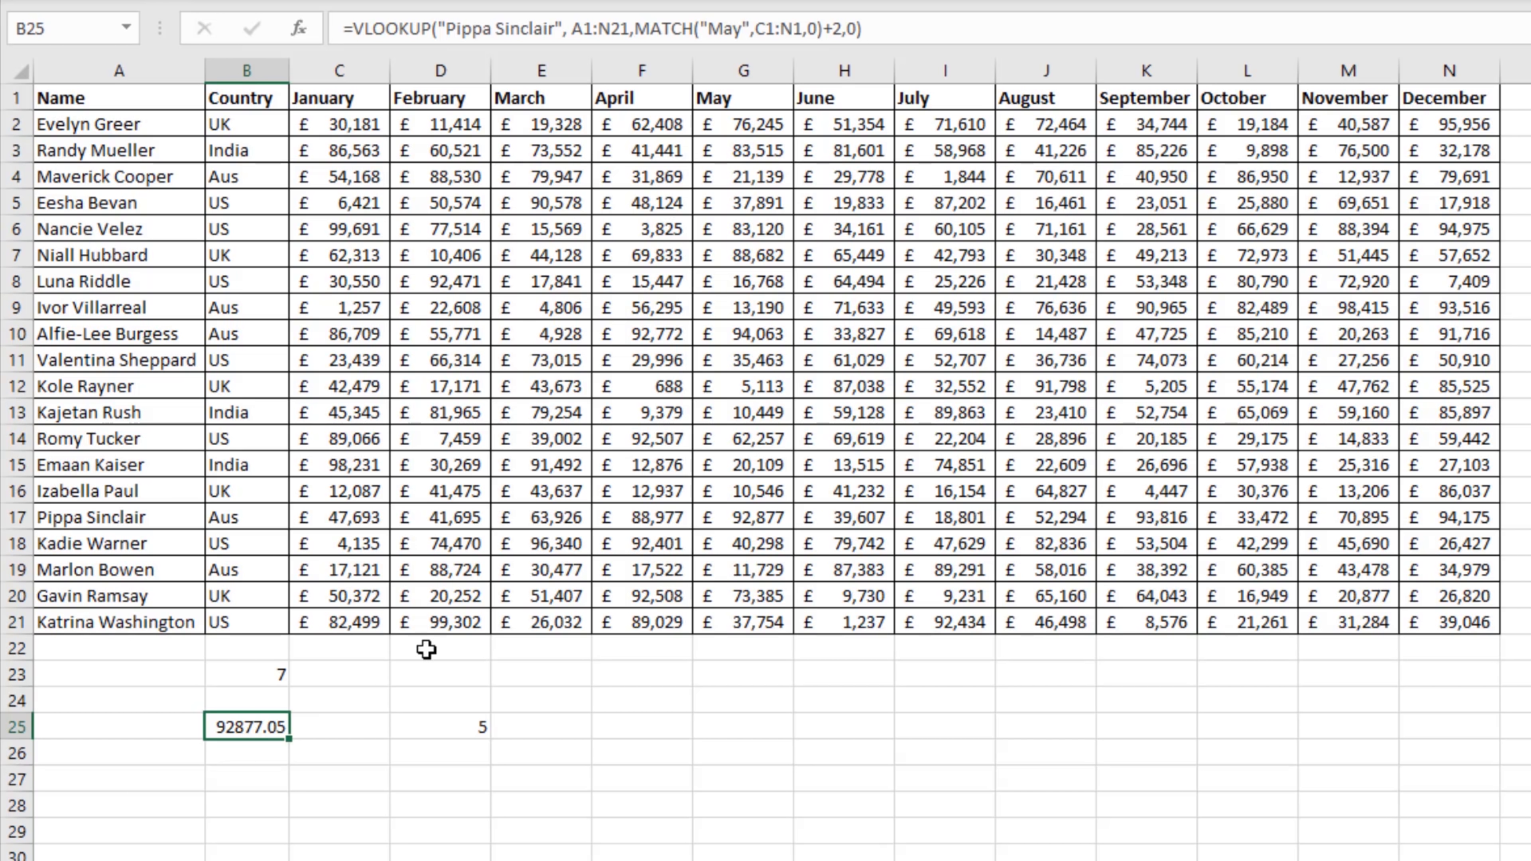
Step: Enter the label Month in cell A24
click(113, 724)
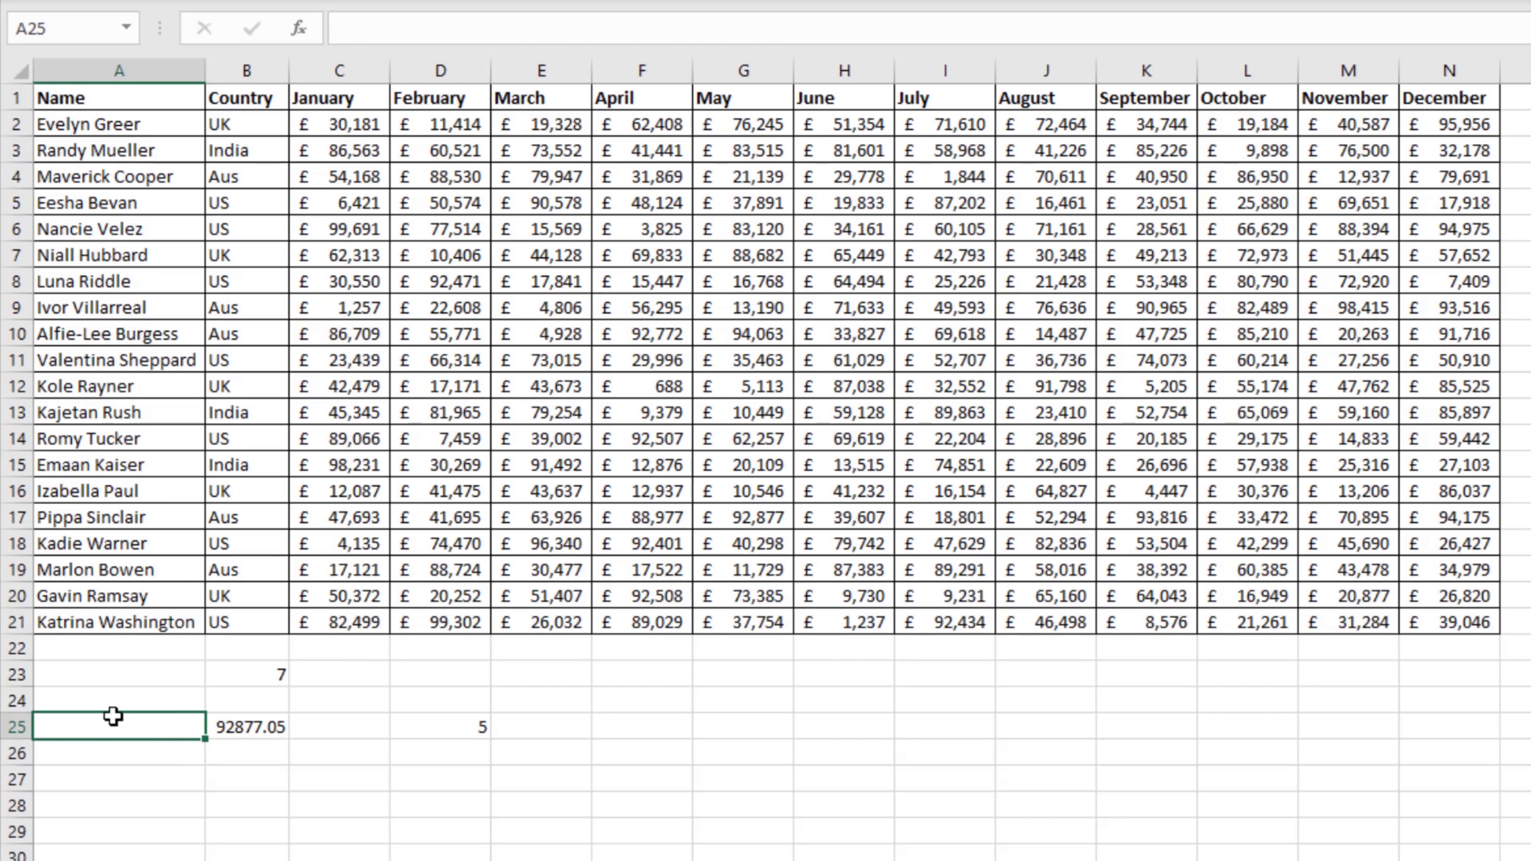
key(Up)
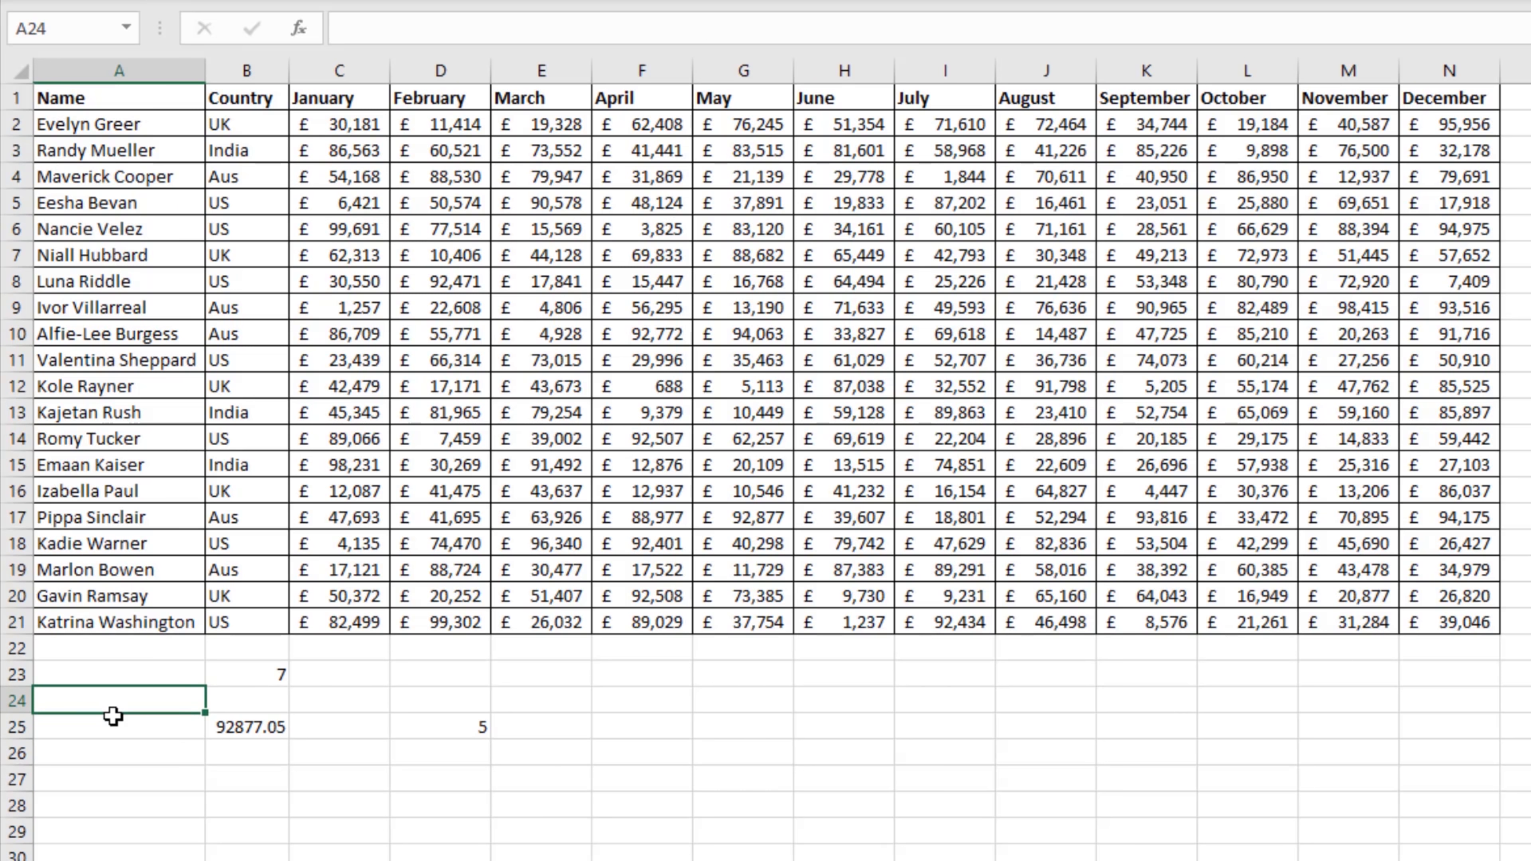
text(MOnth)
key(Return)
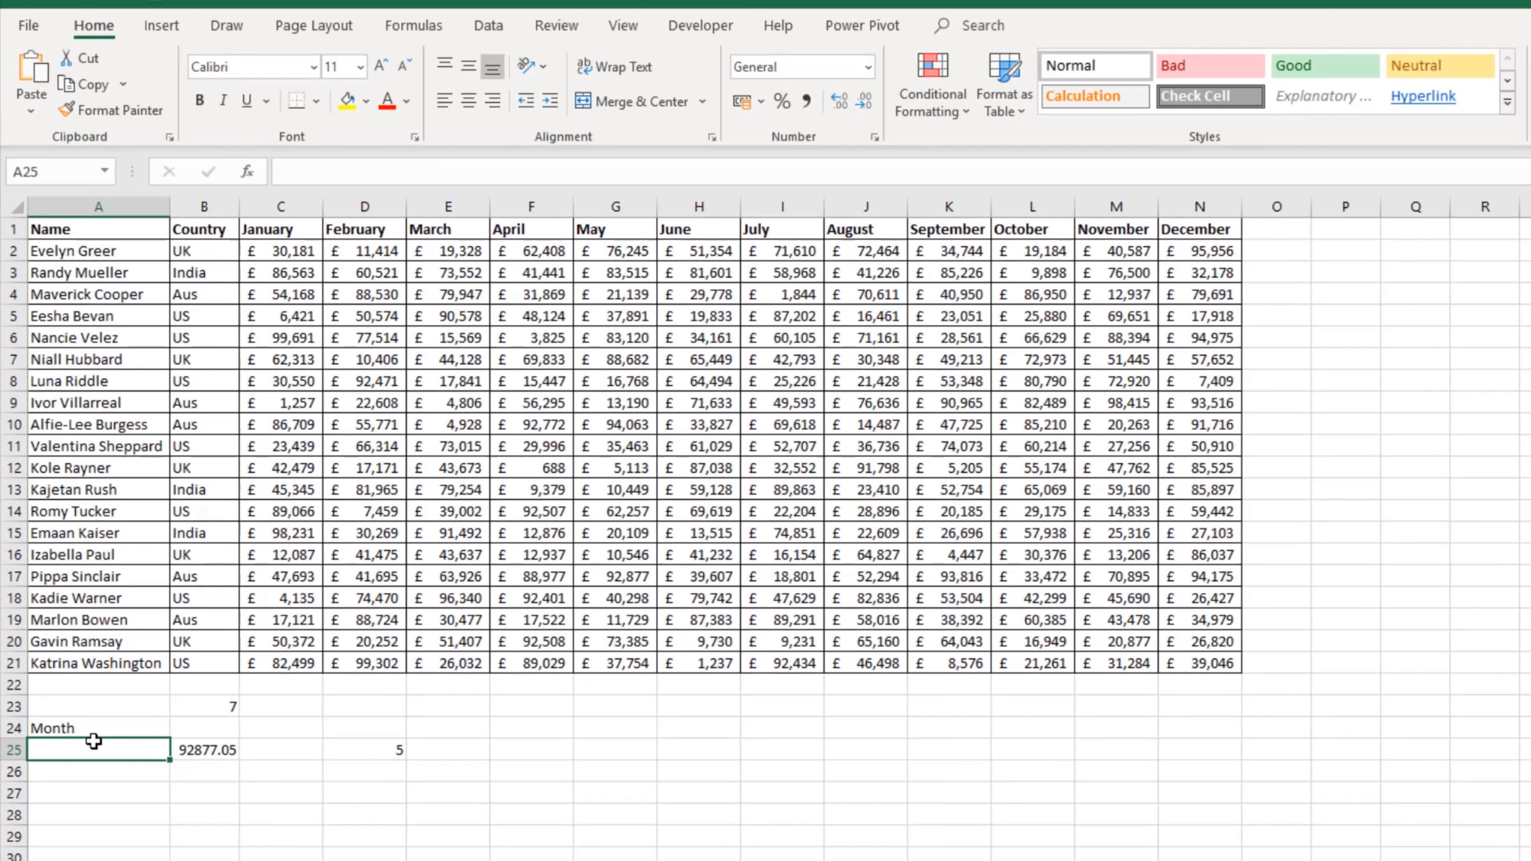
Step: Add a List data validation dropdown to A25 using the month headers =$C$1:$N$1 as the source
click(543, 27)
click(488, 26)
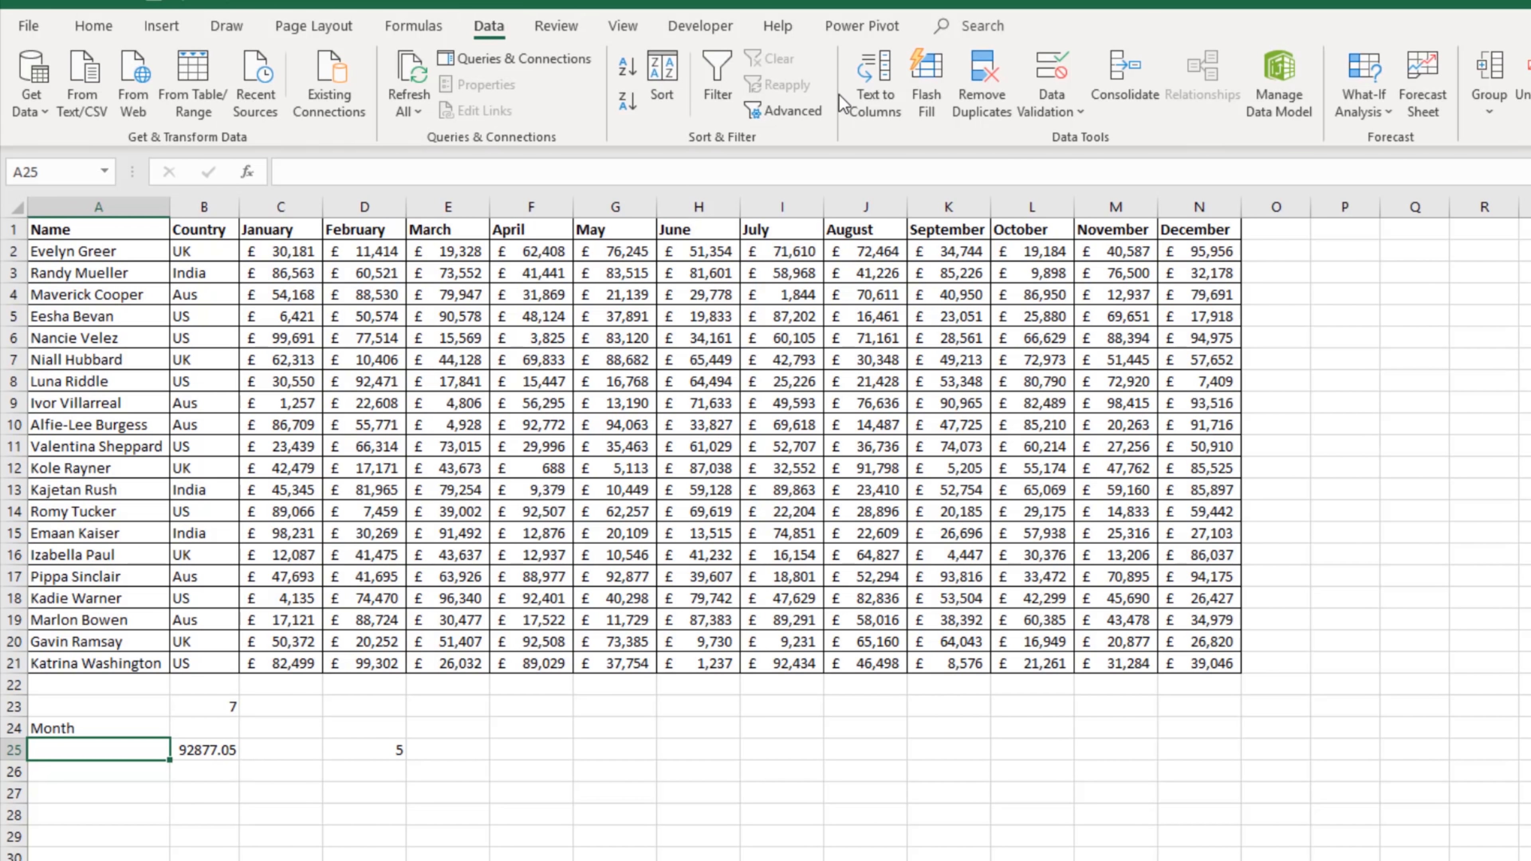
click(1052, 112)
click(1078, 151)
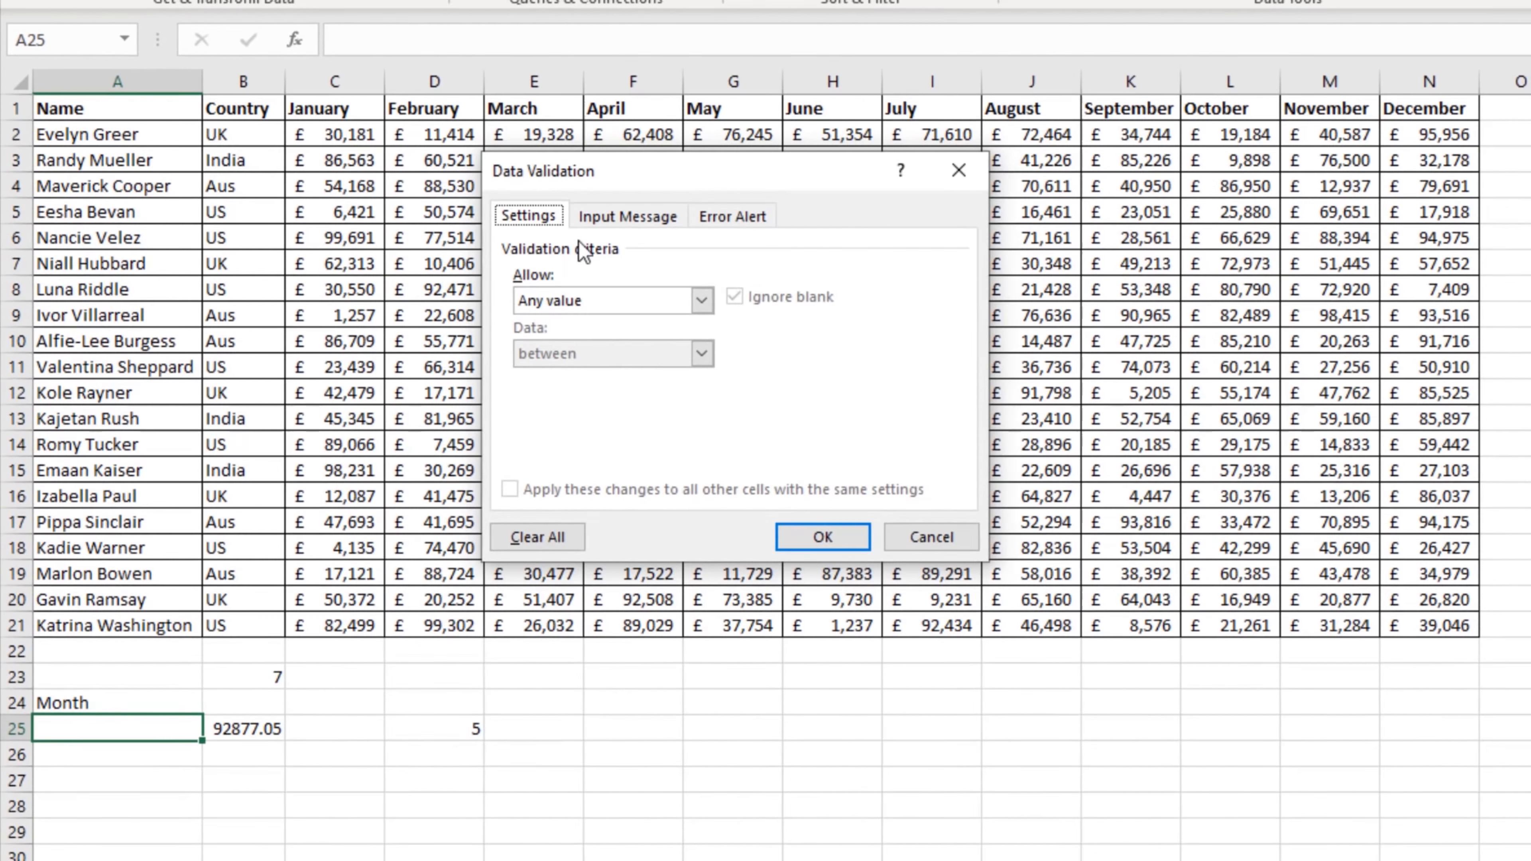
click(701, 300)
click(615, 366)
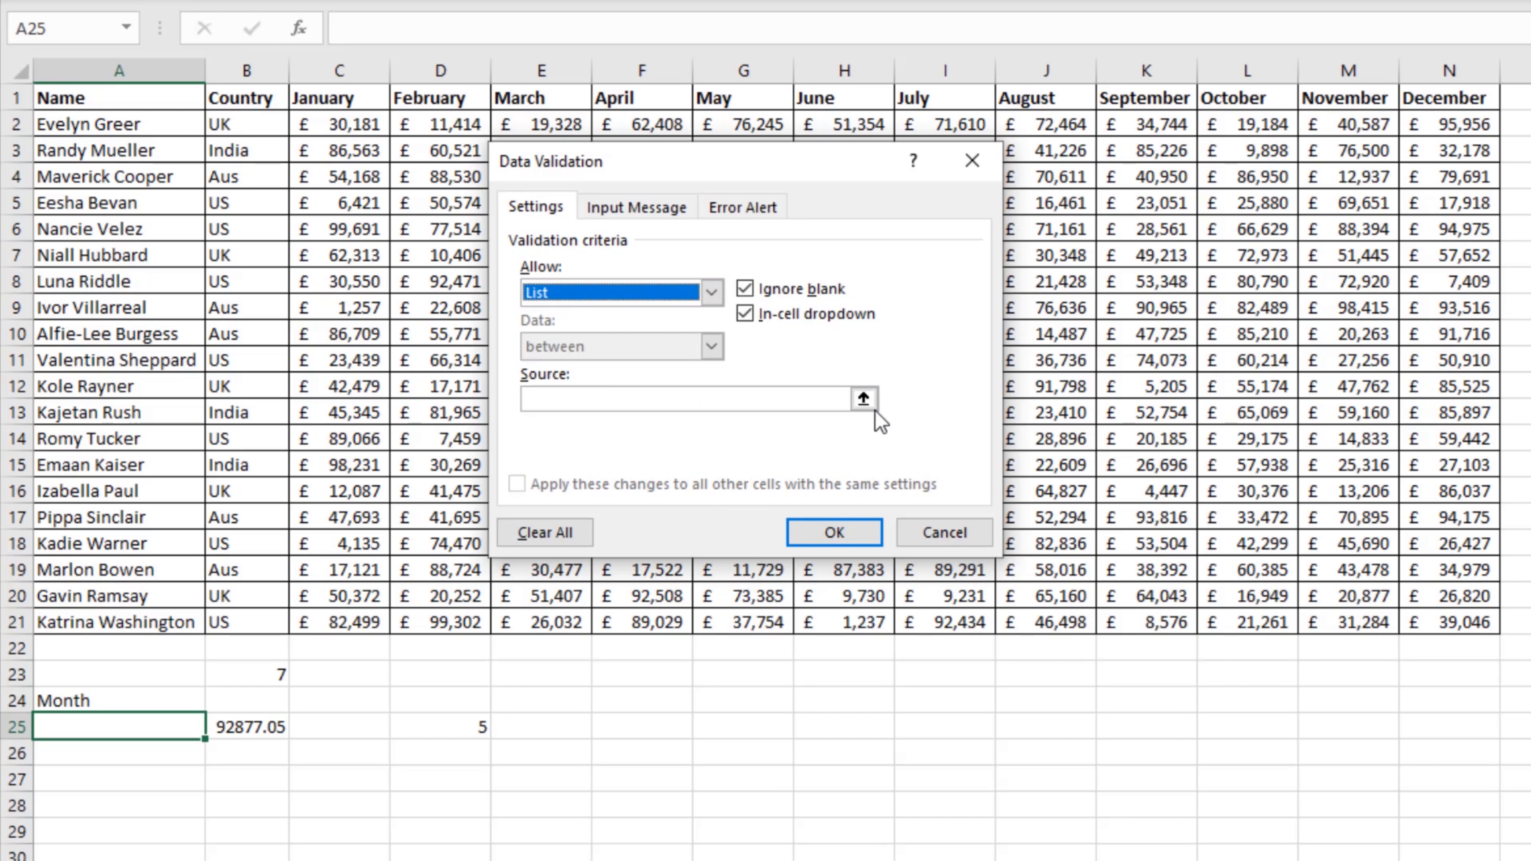
click(861, 400)
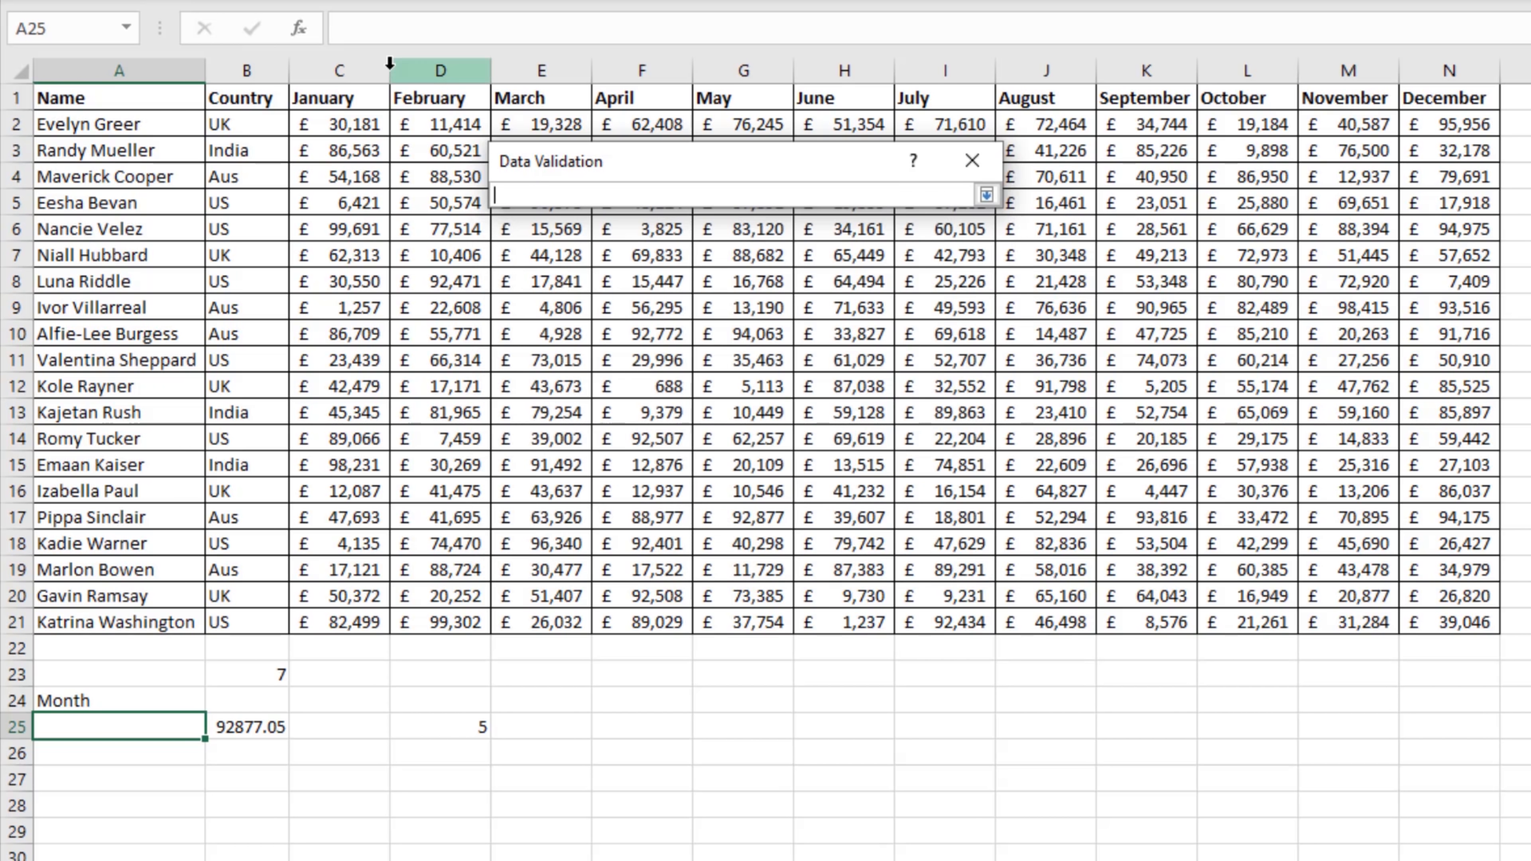
drag(364, 99, 1437, 99)
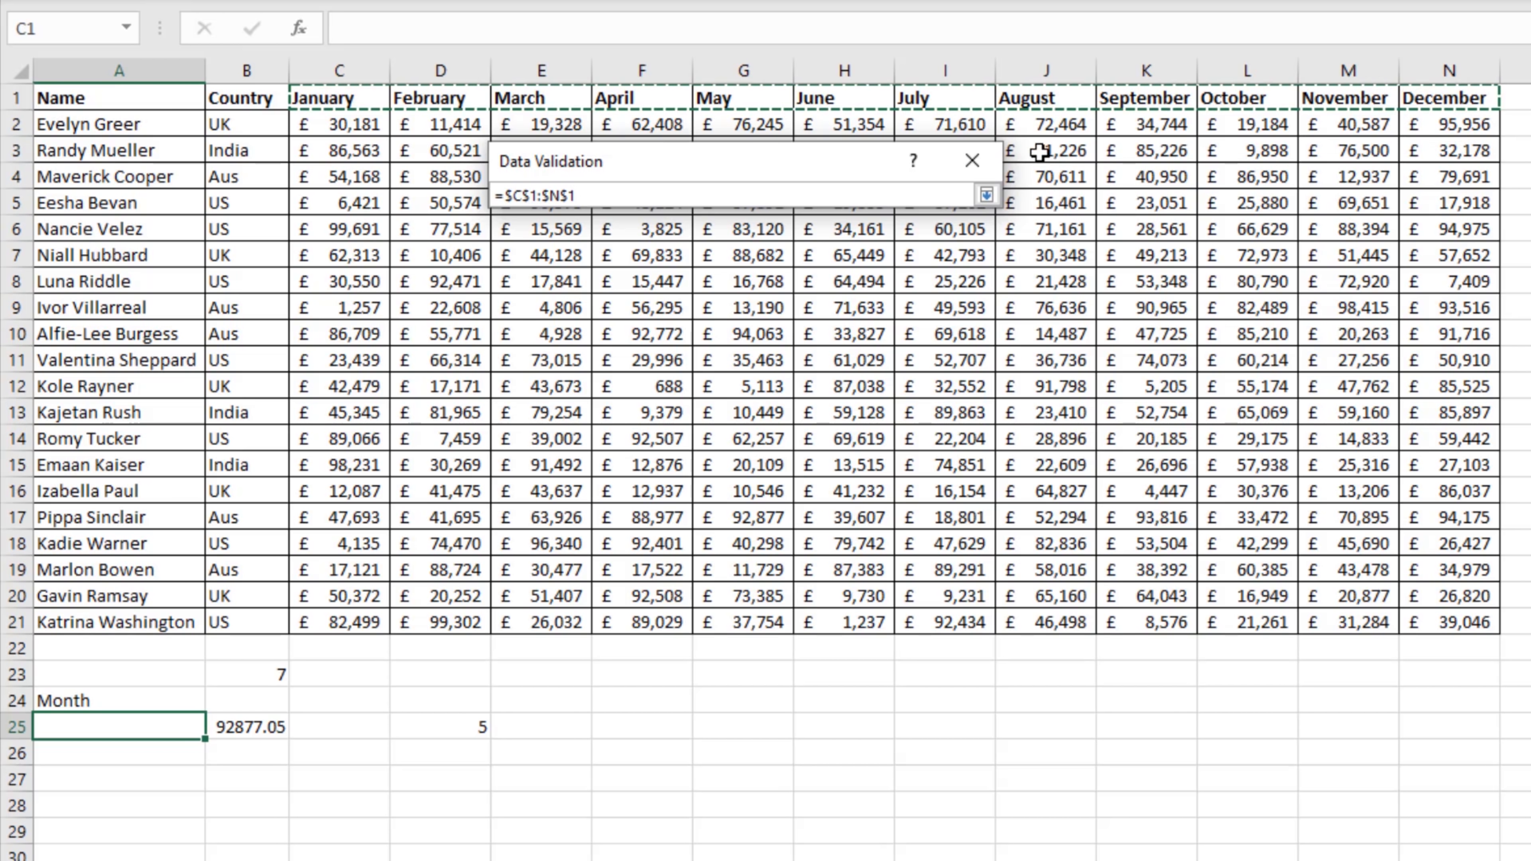
click(986, 194)
click(832, 535)
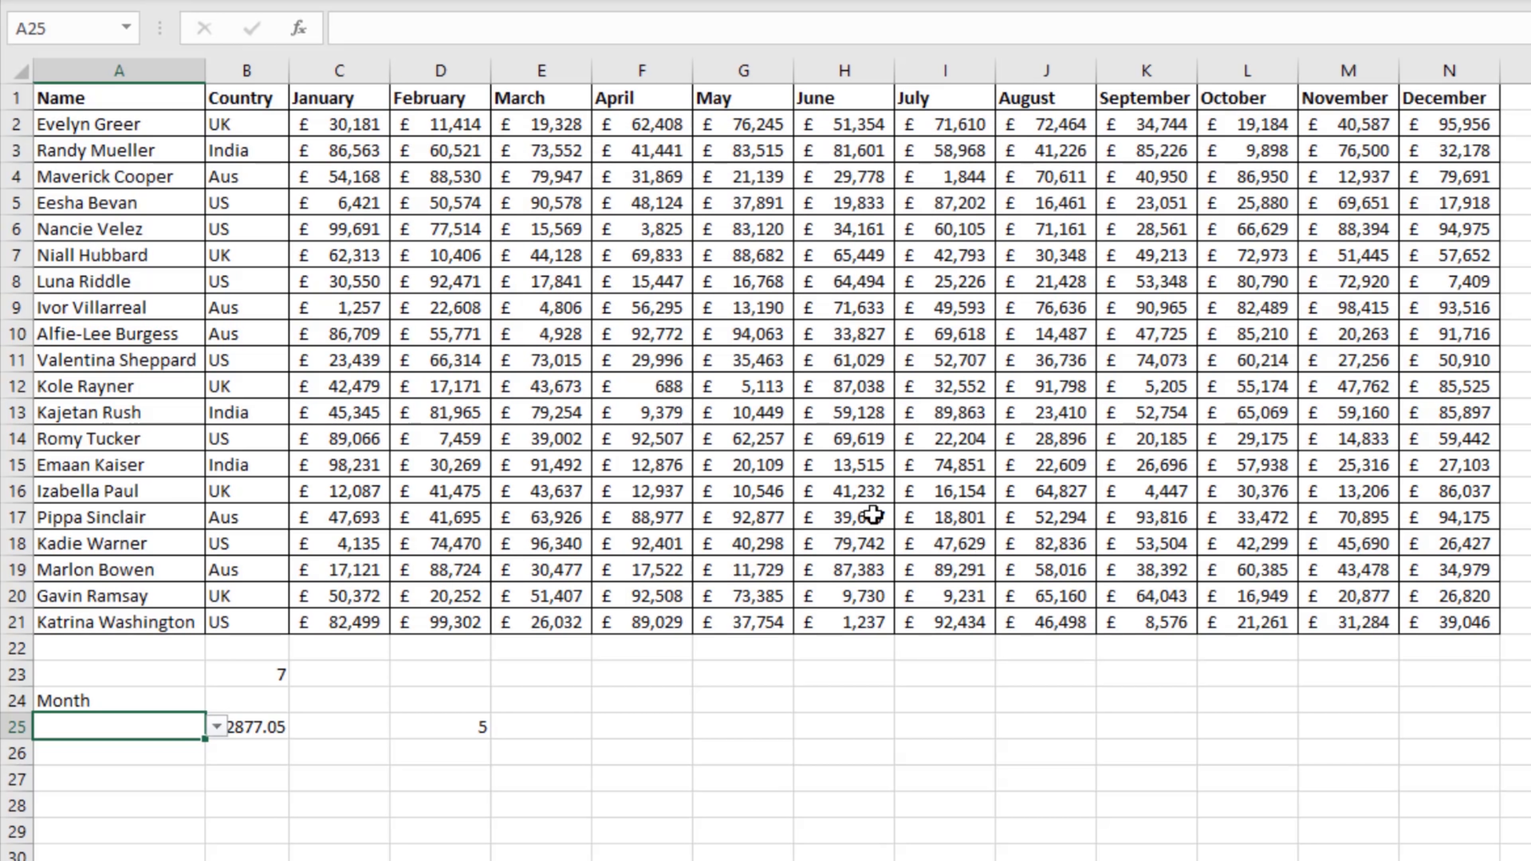
Step: Choose August from the month dropdown in A25
click(216, 726)
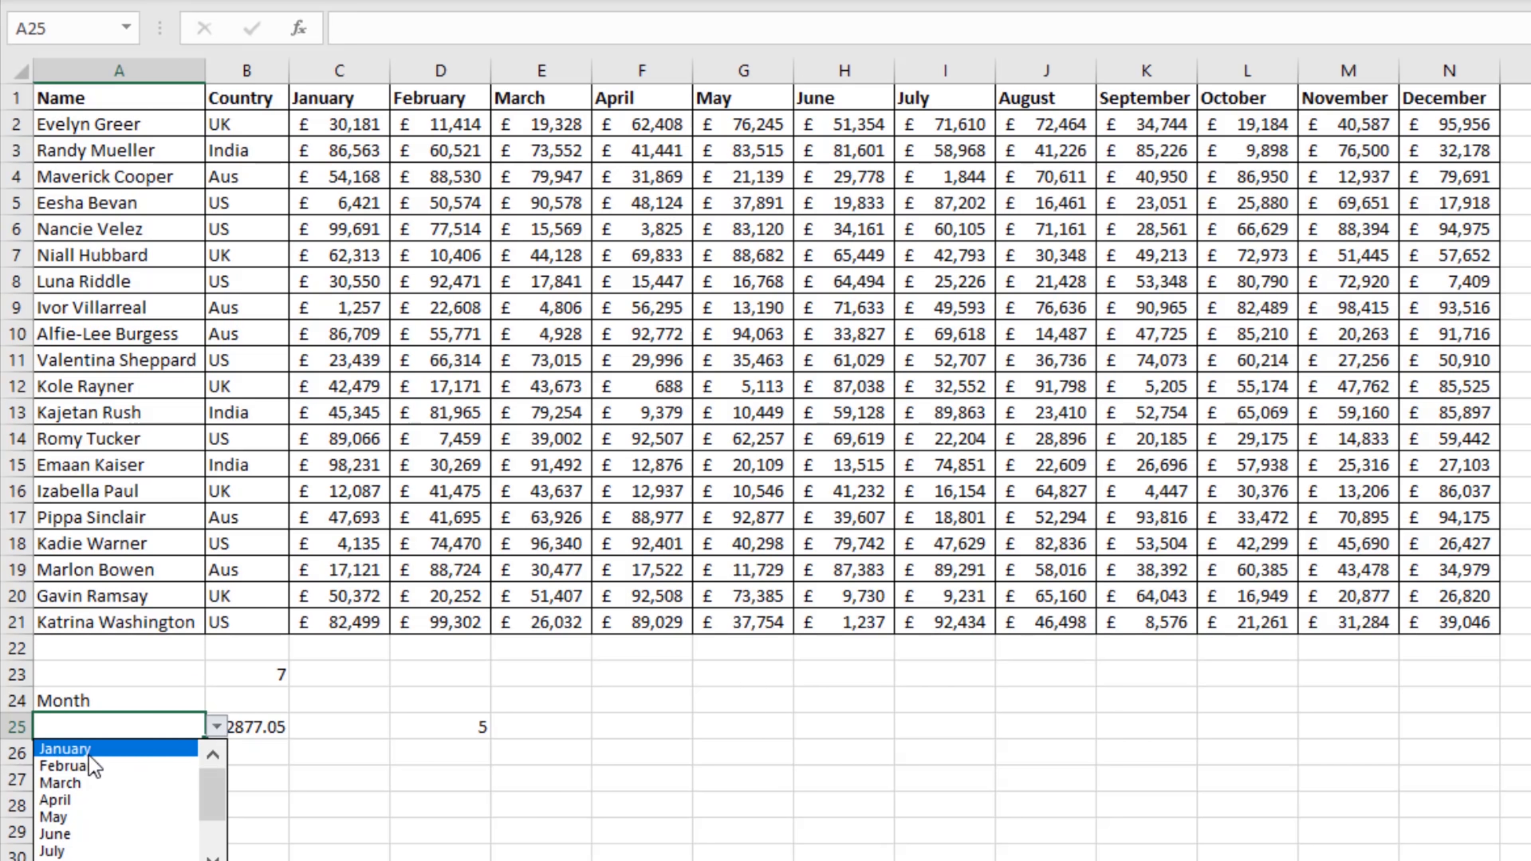
drag(212, 806, 200, 853)
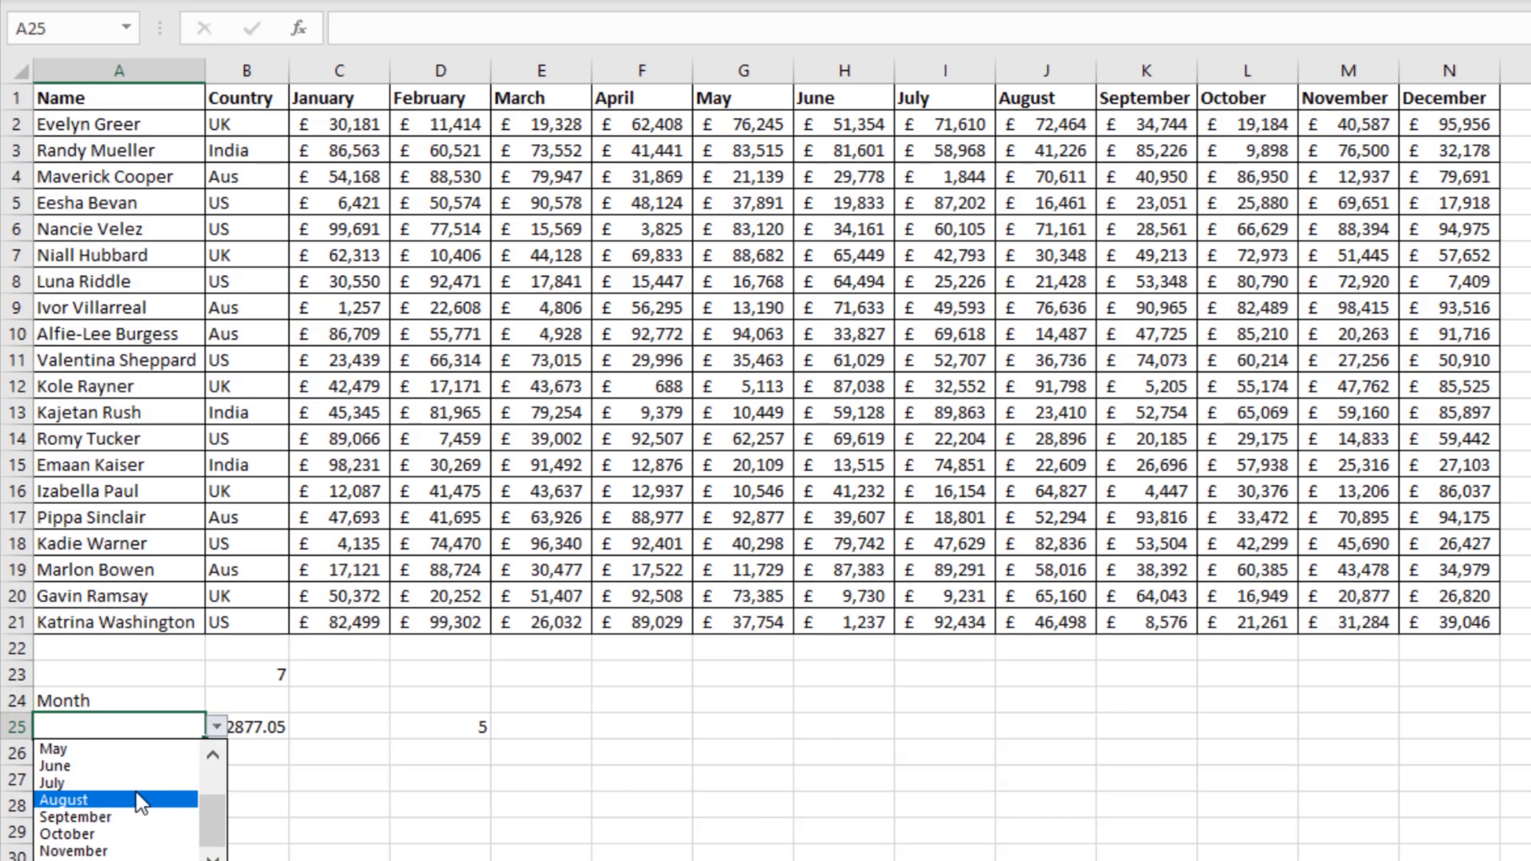
click(137, 802)
click(297, 769)
click(146, 728)
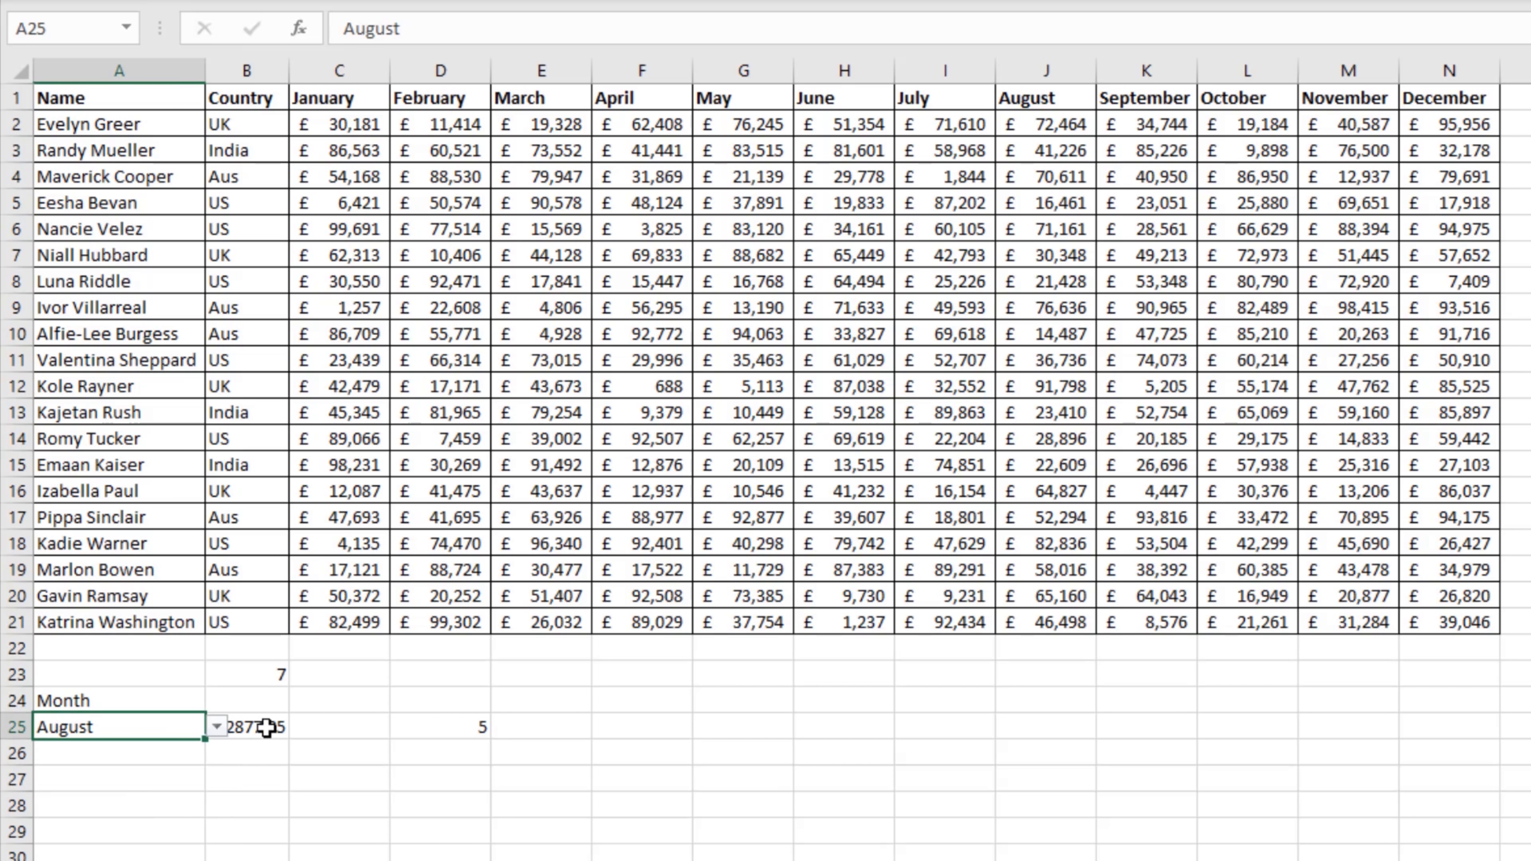
Step: Replace "May" in the MATCH part of the B25 formula with a reference to A25
click(268, 726)
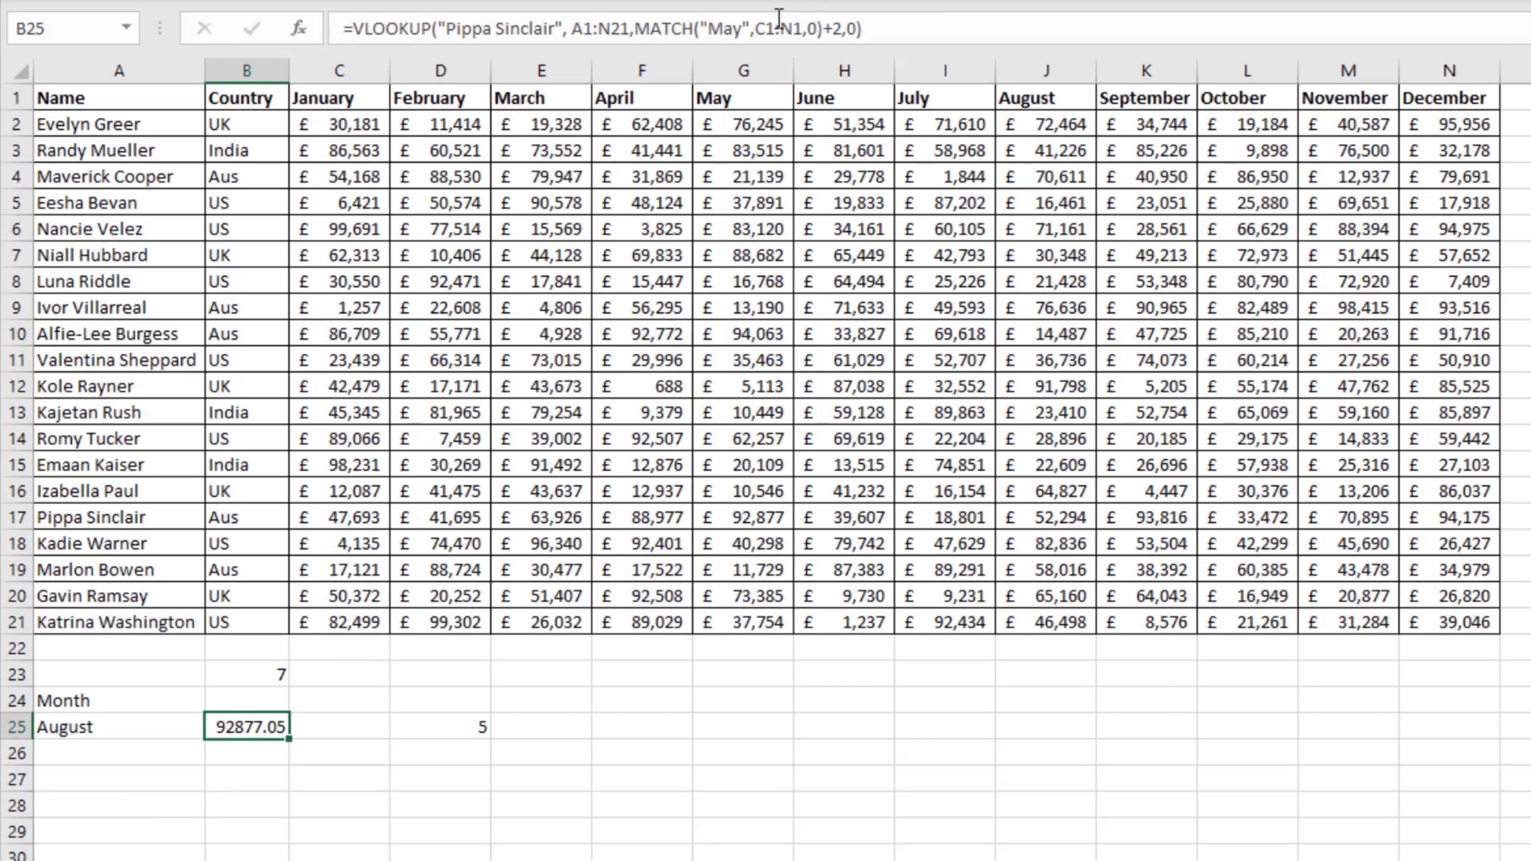
click(753, 28)
drag(752, 28, 713, 28)
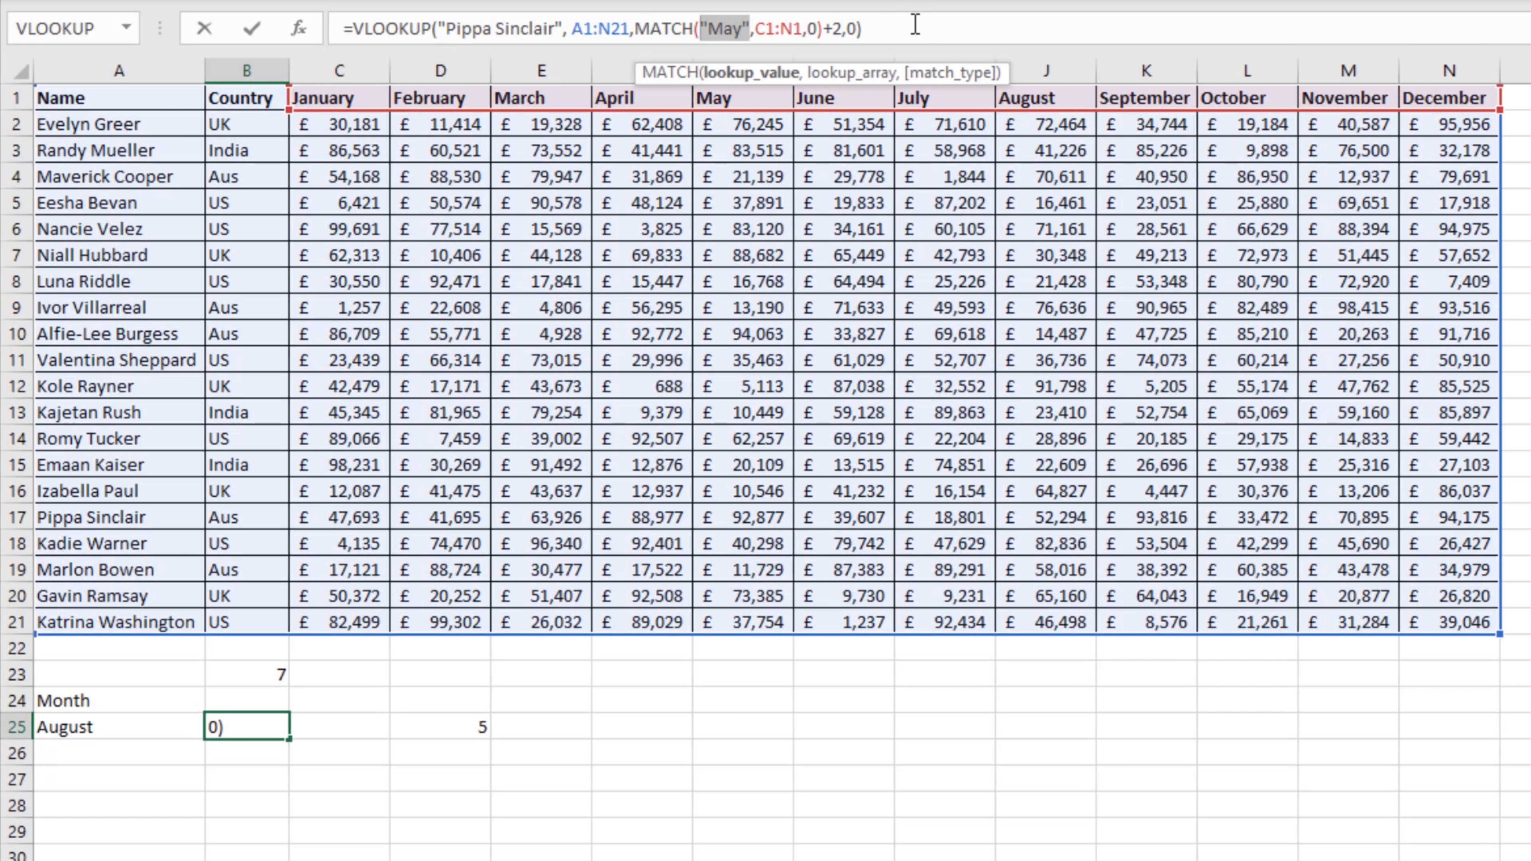
key(Delete)
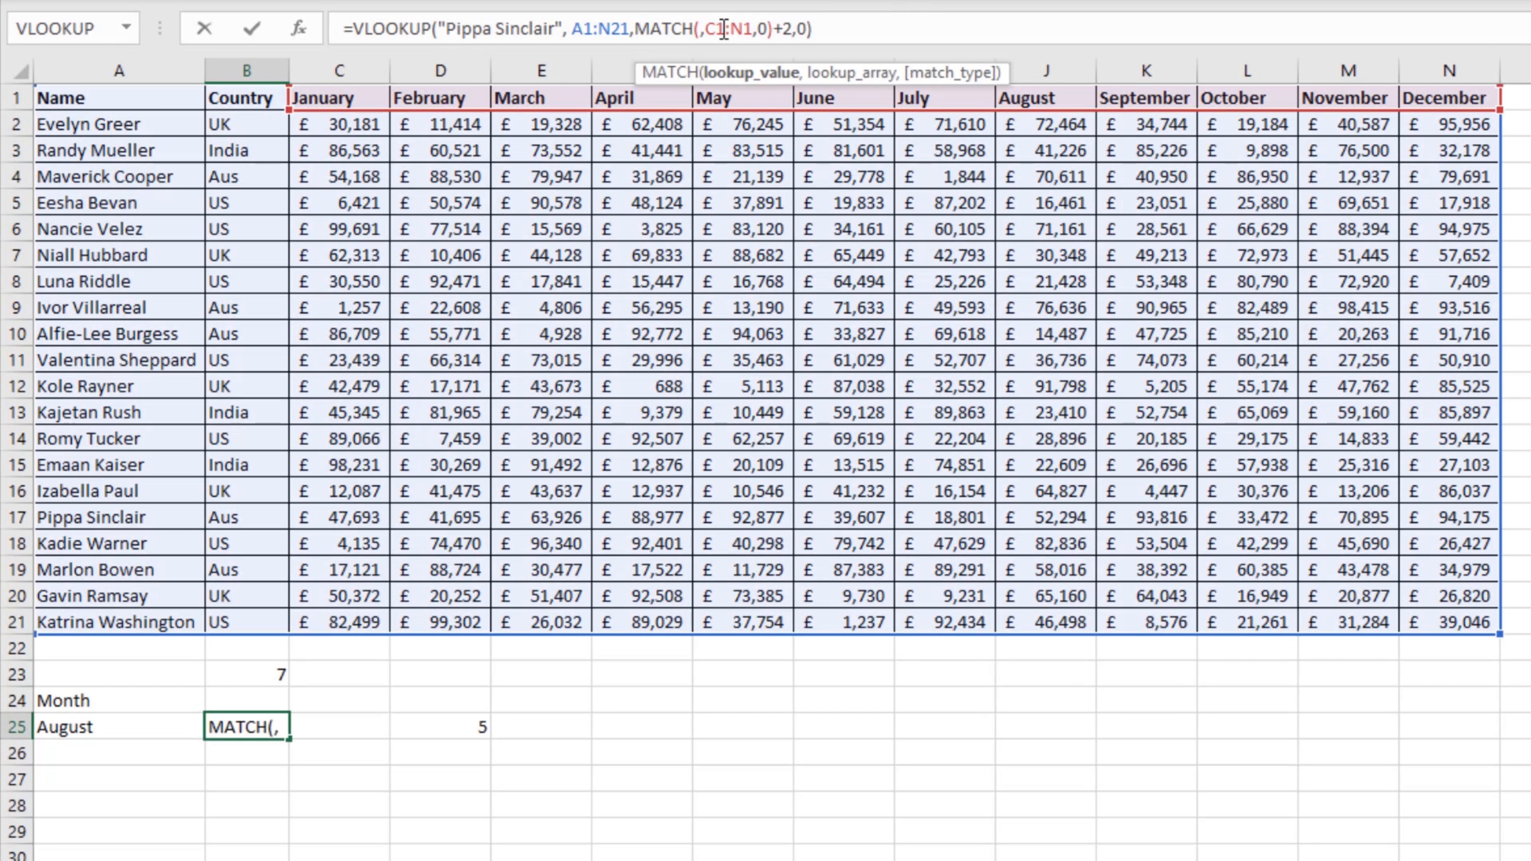
click(137, 730)
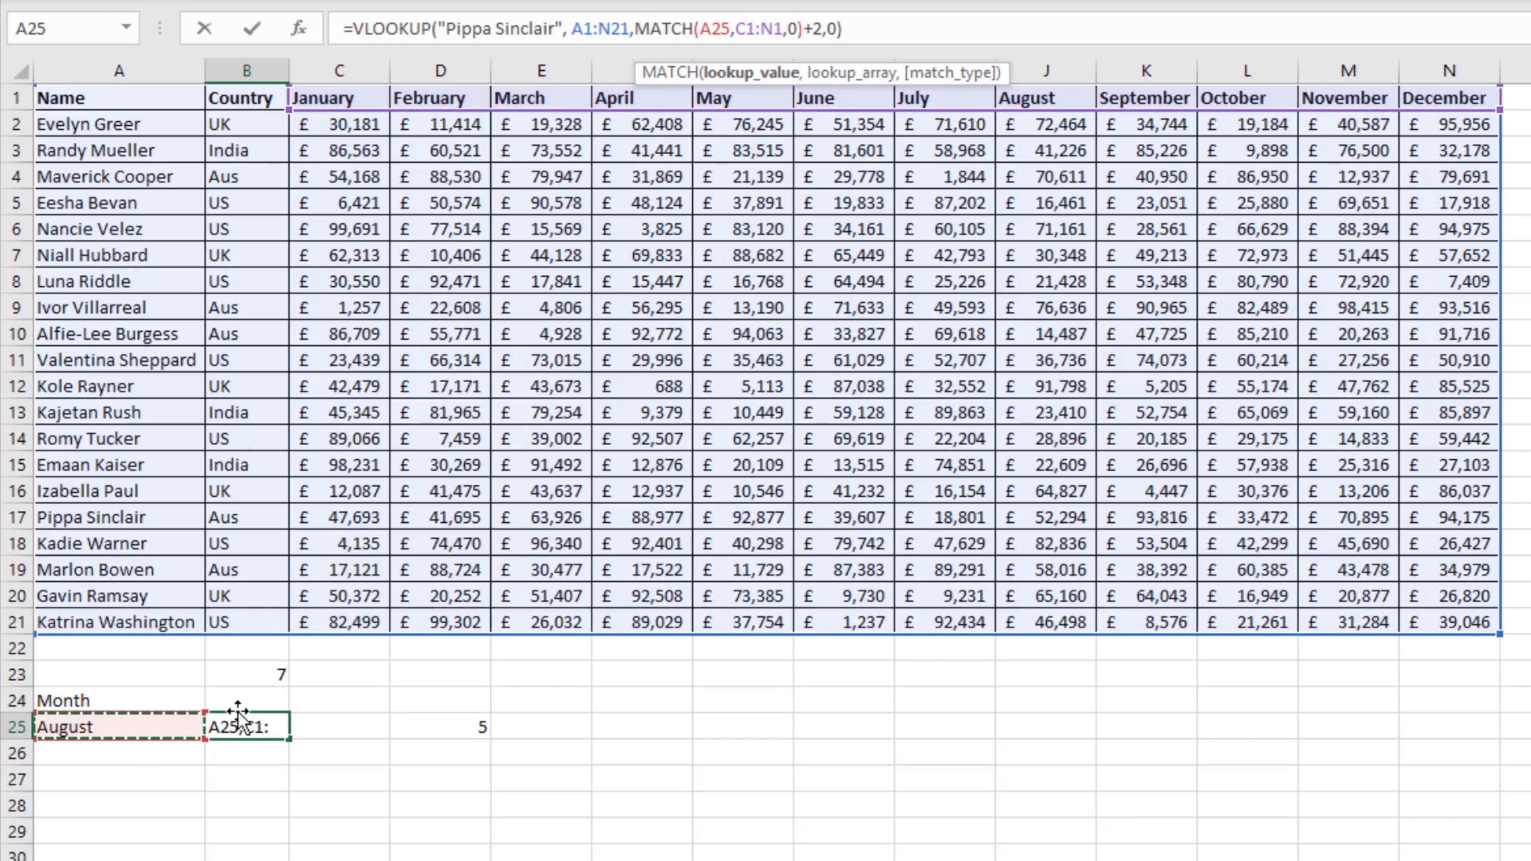
key(Return)
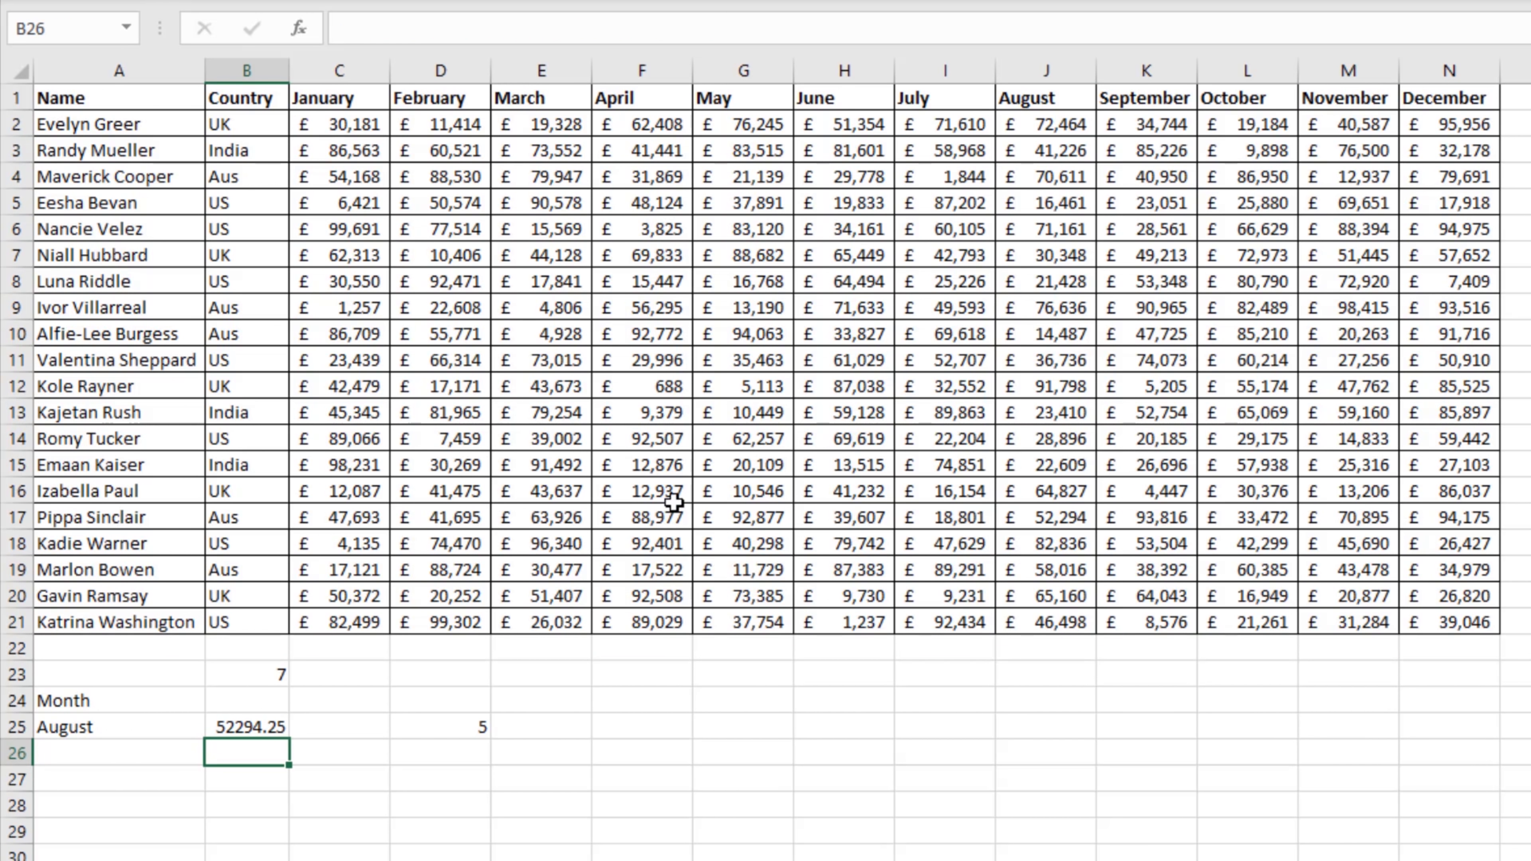
Step: Copy the currency formatting of G16 onto the result cell B25 with Format Painter
click(739, 493)
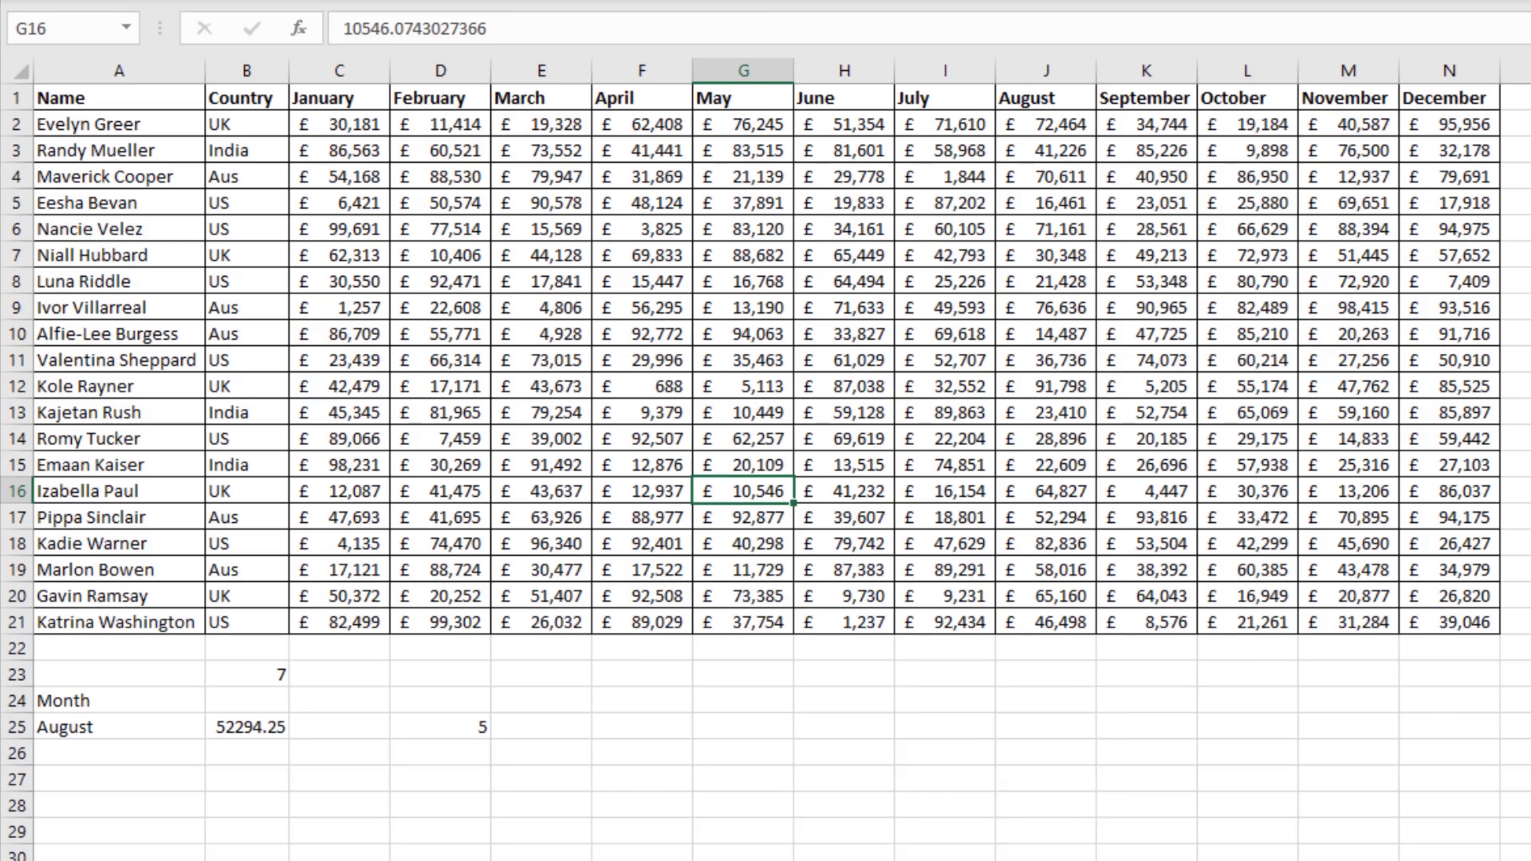
click(265, 731)
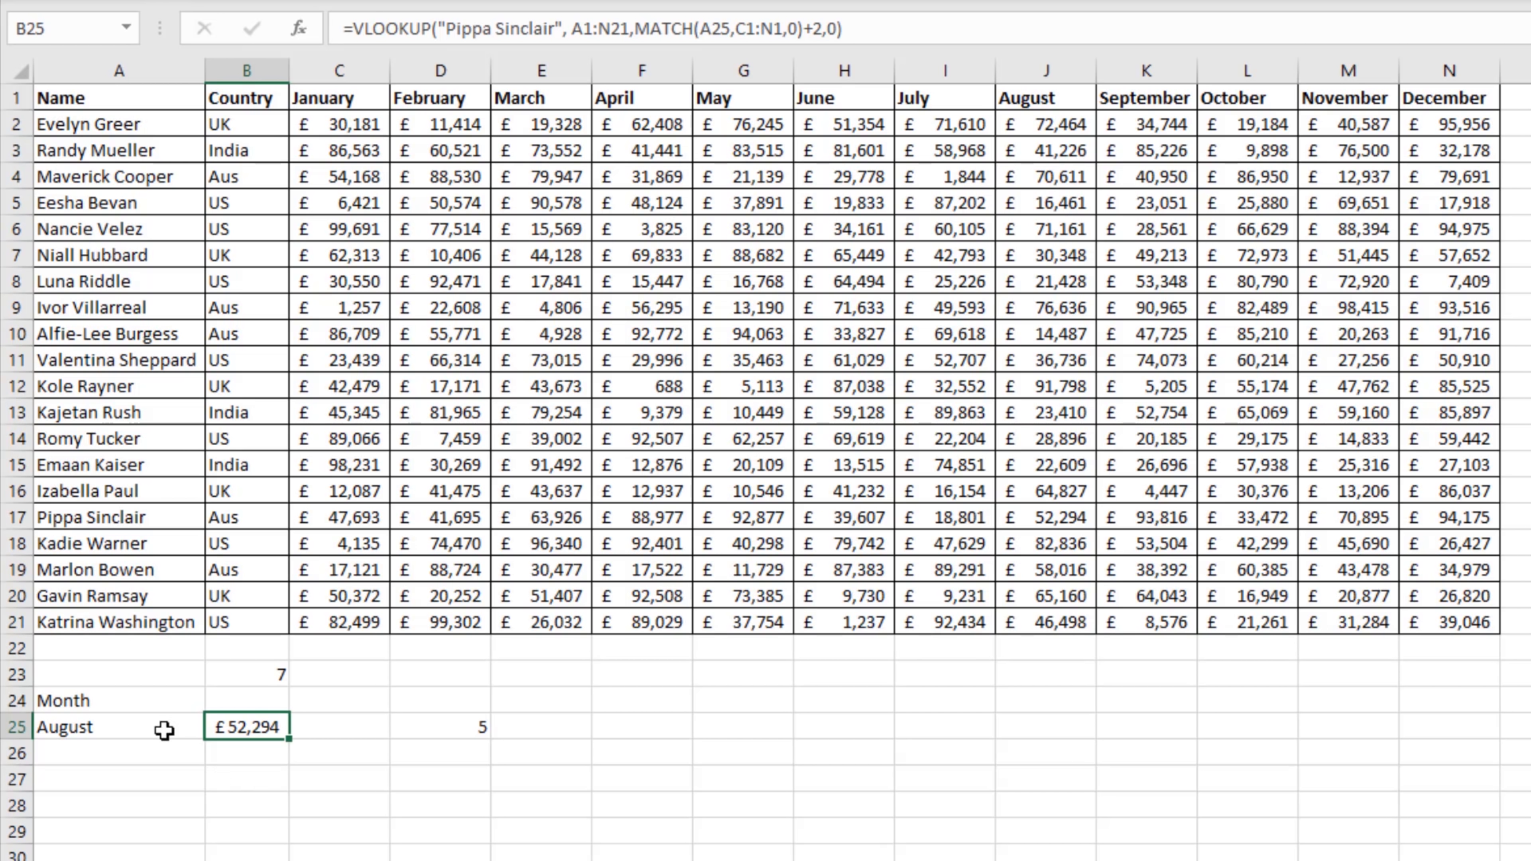
click(276, 779)
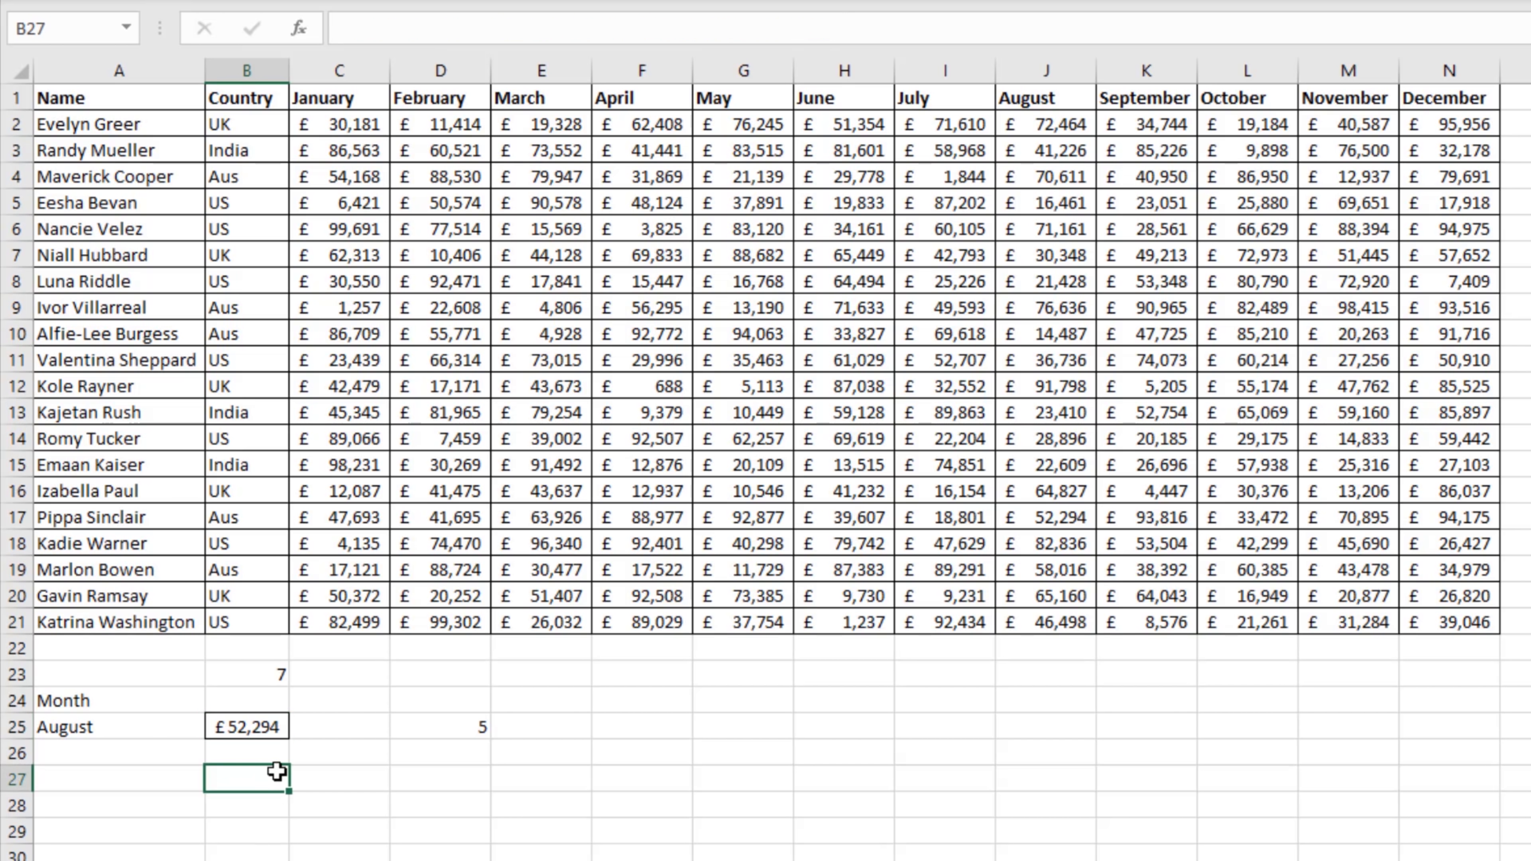
Step: Compare the August figure in J17 of row 17 with the VLOOKUP result in B25
click(107, 726)
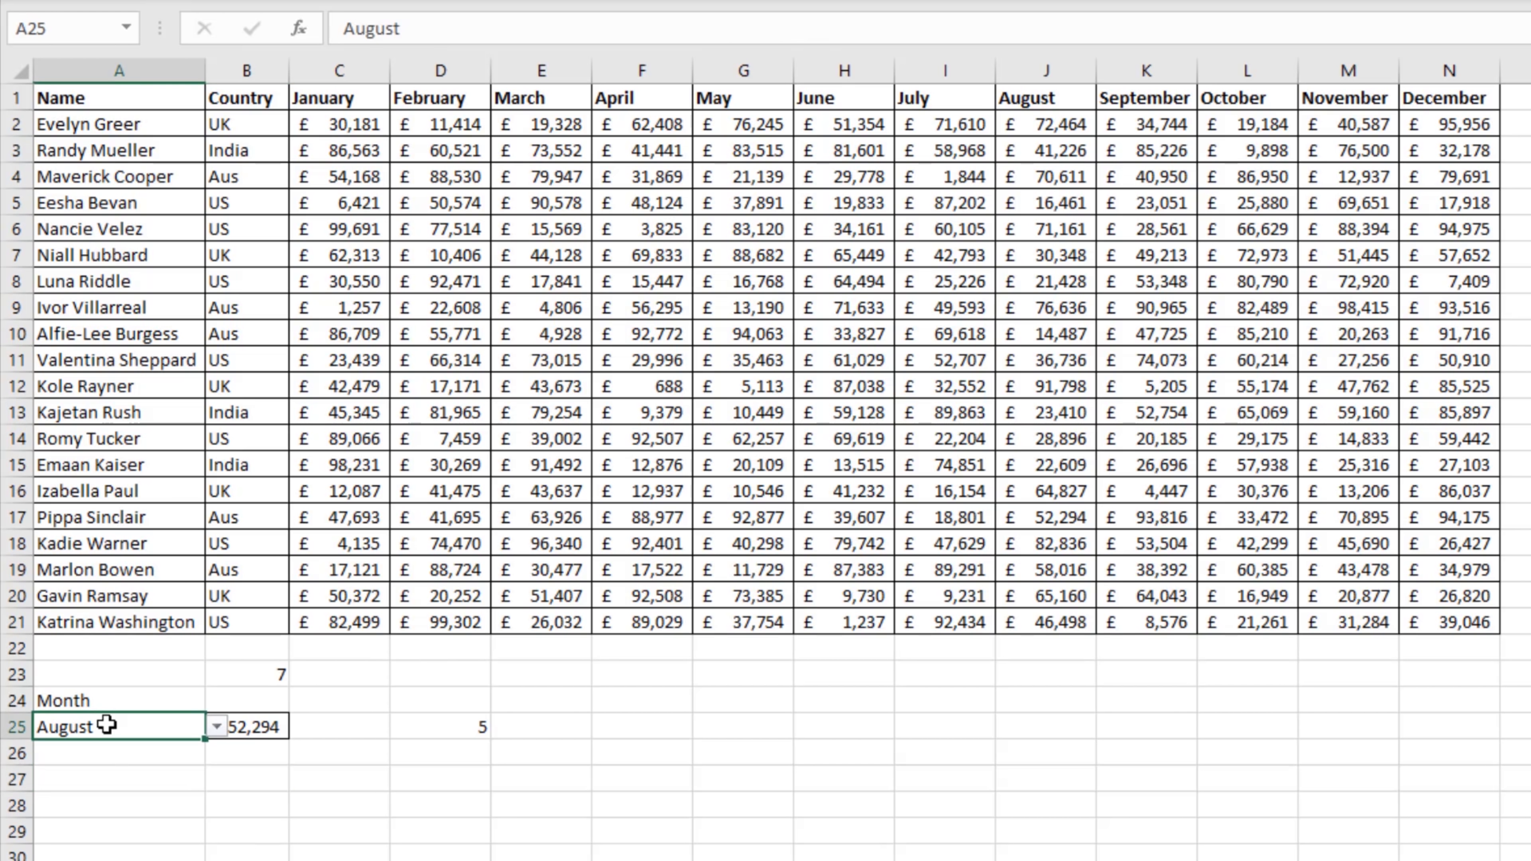
drag(17, 517, 711, 534)
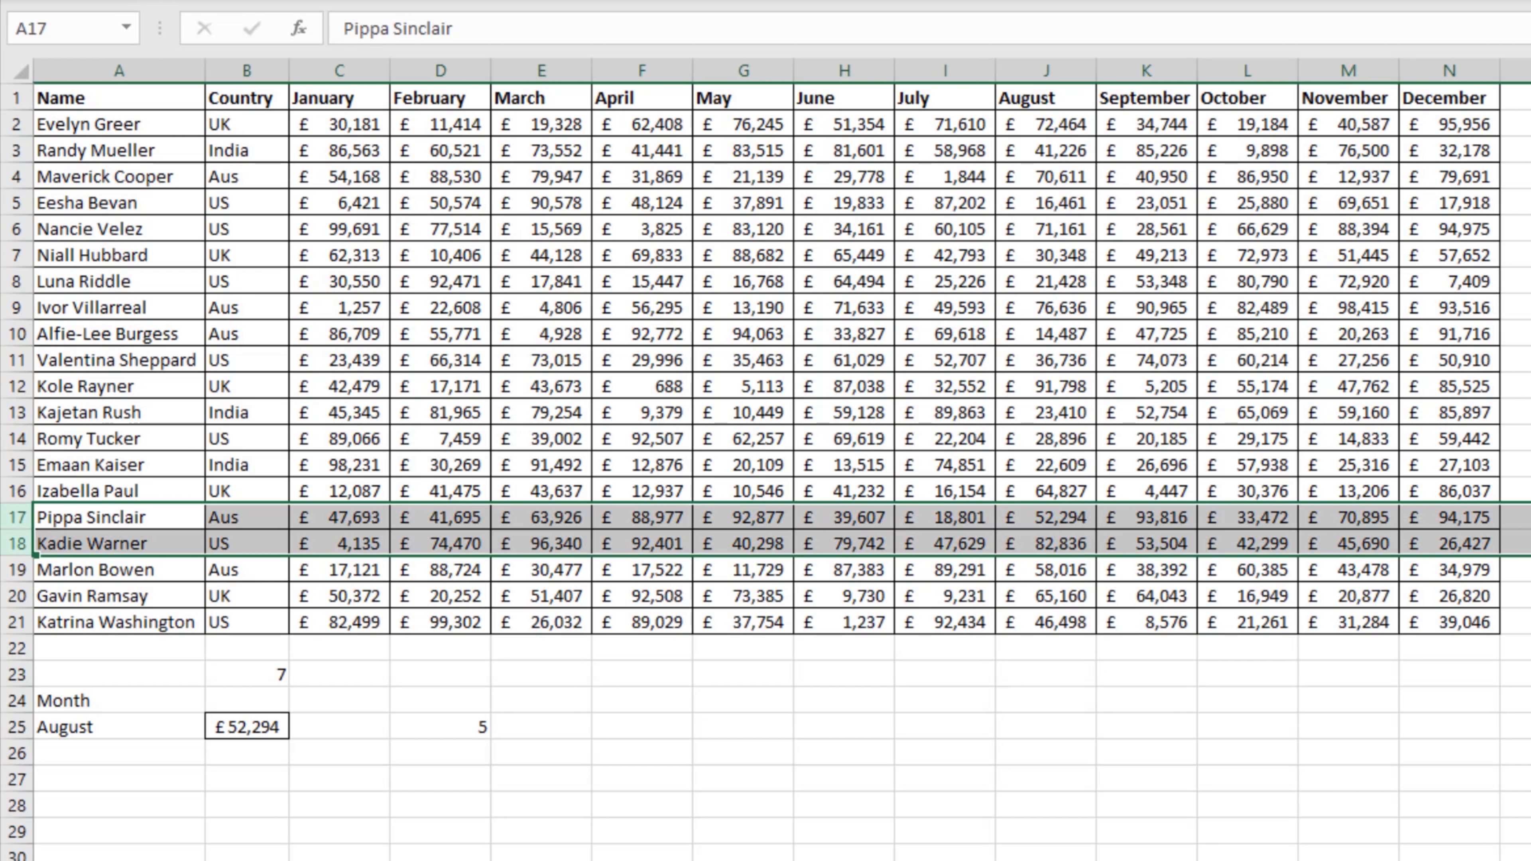
click(1062, 516)
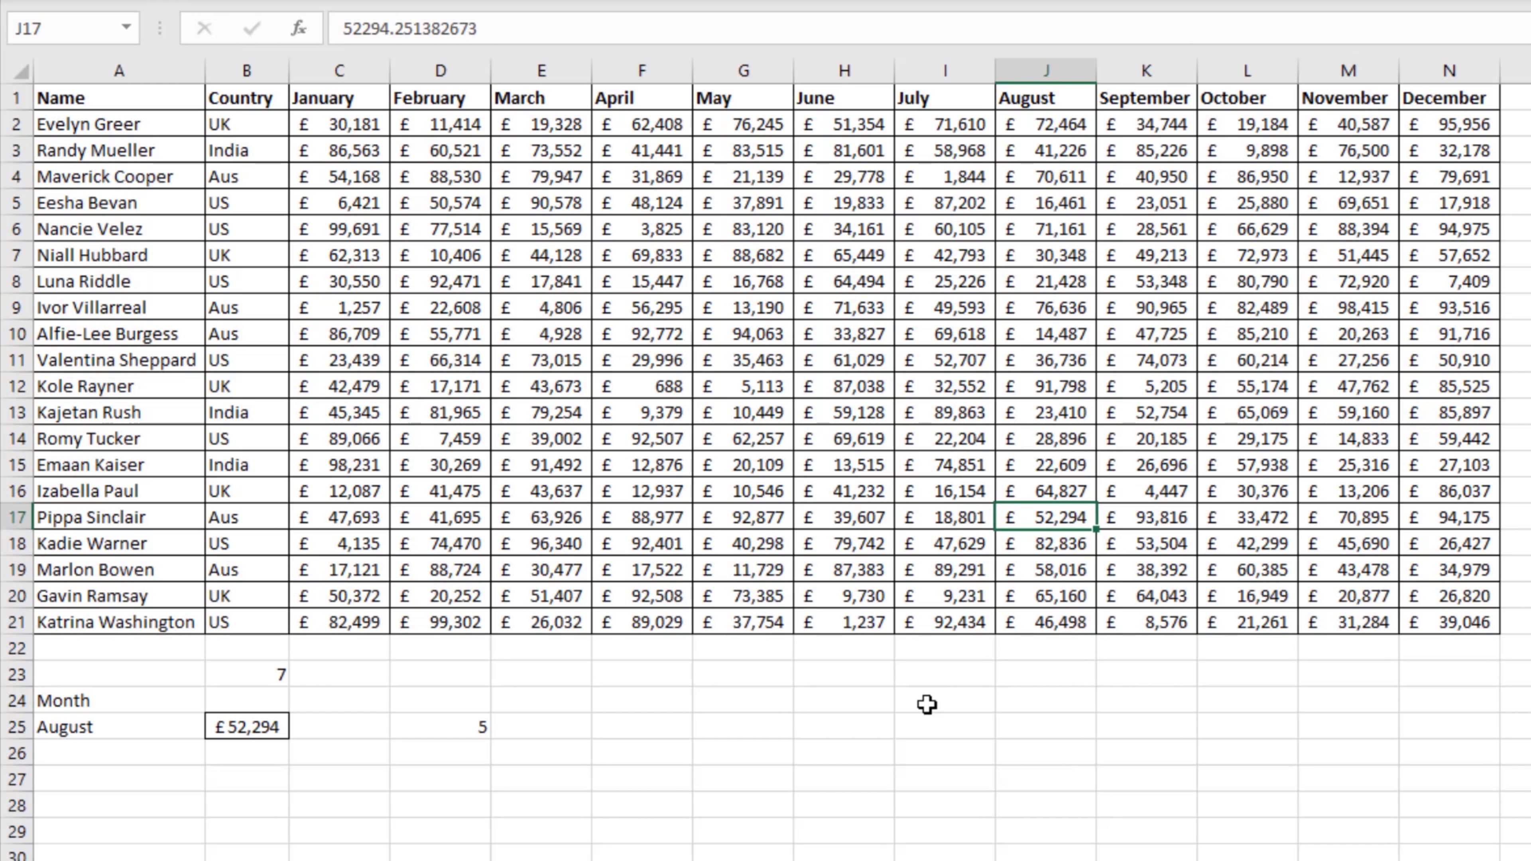
click(244, 727)
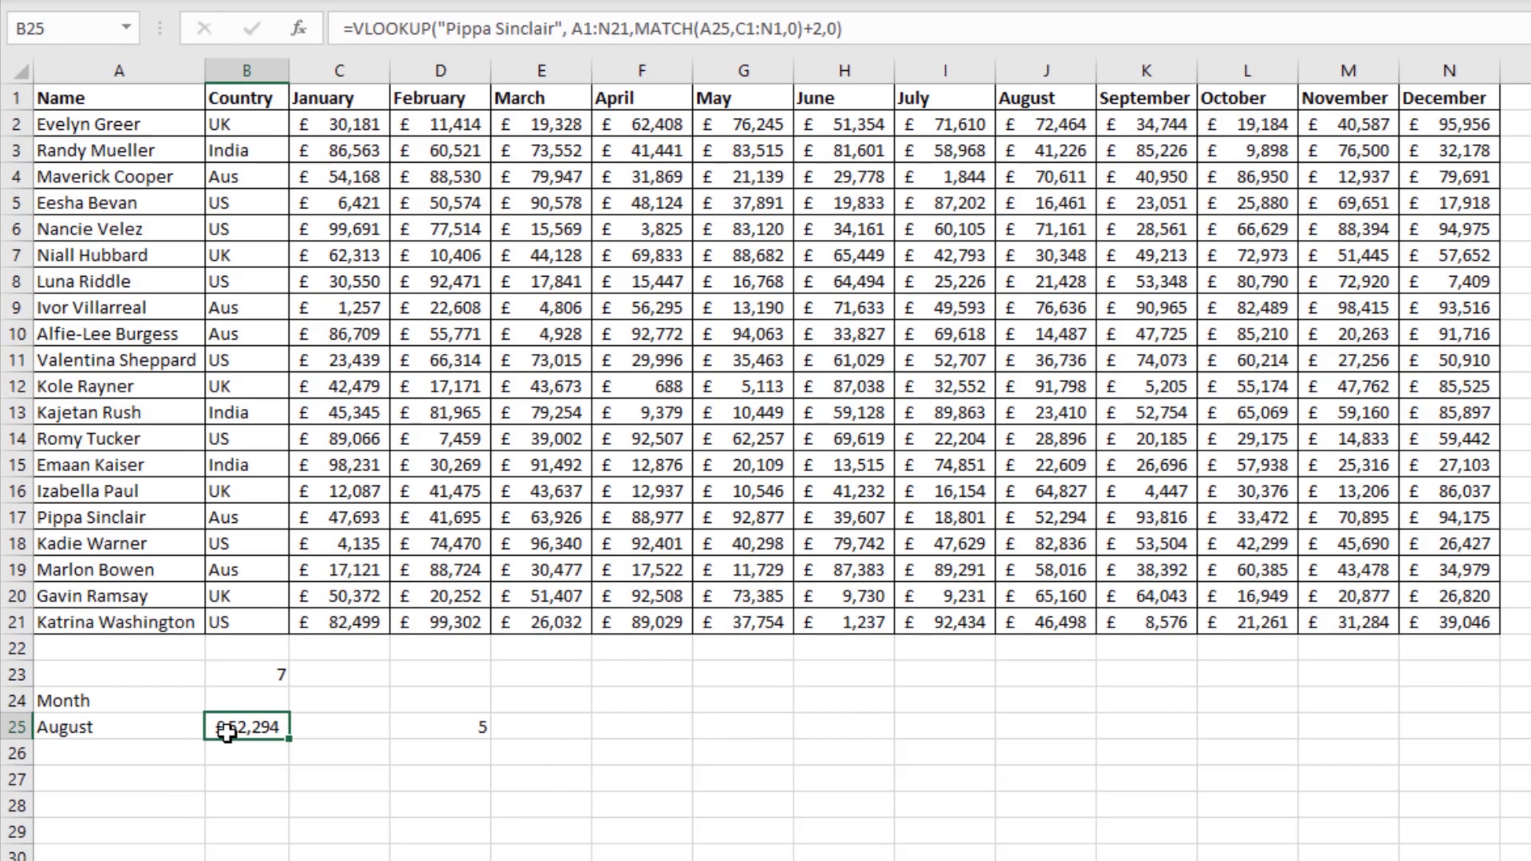
Step: Change the month selected in the A25 dropdown to November
click(199, 732)
click(216, 726)
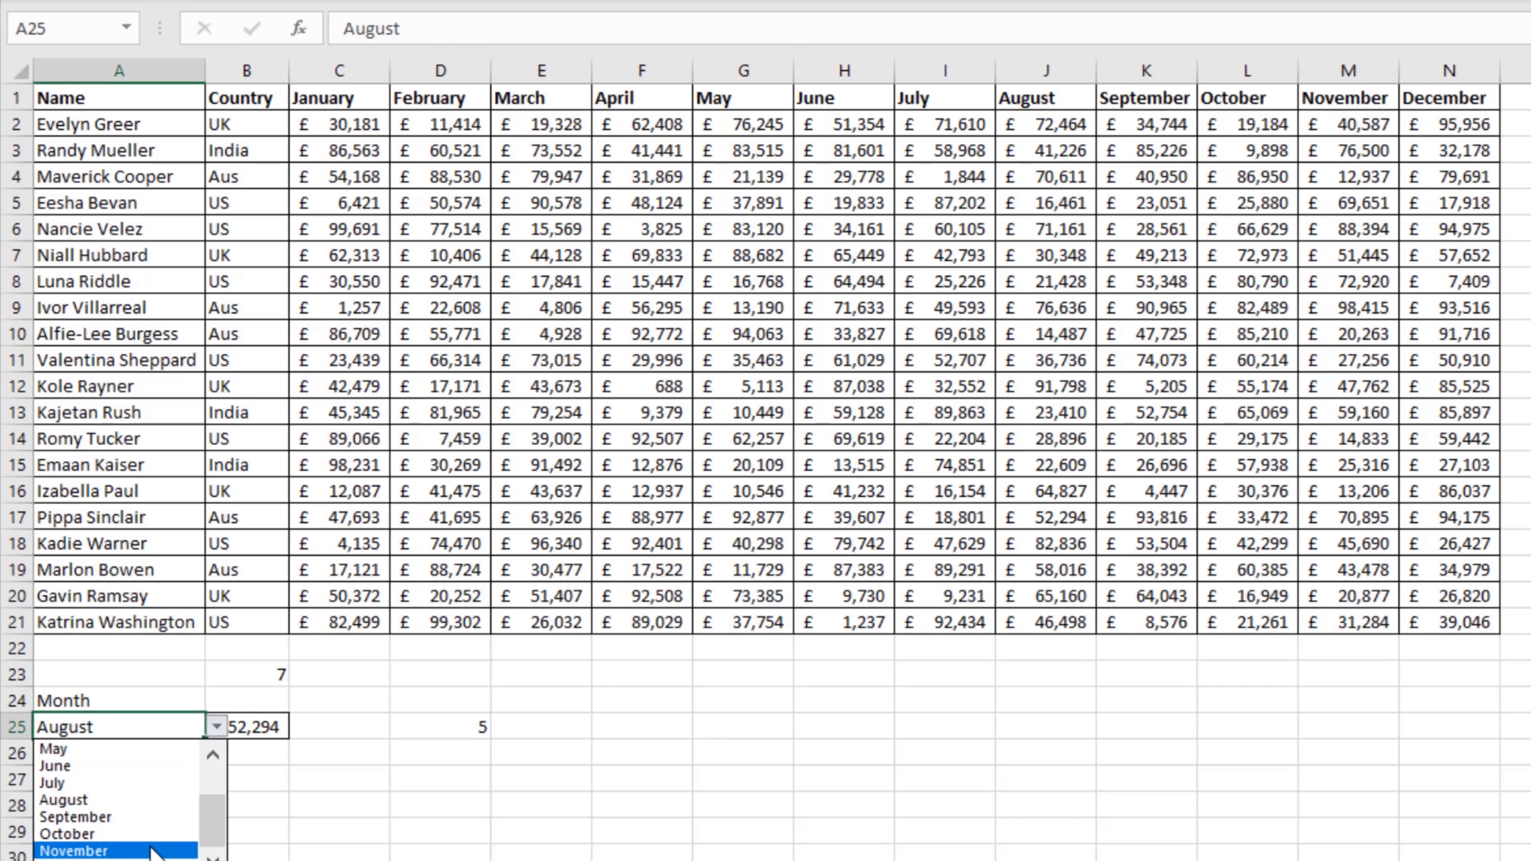
click(90, 850)
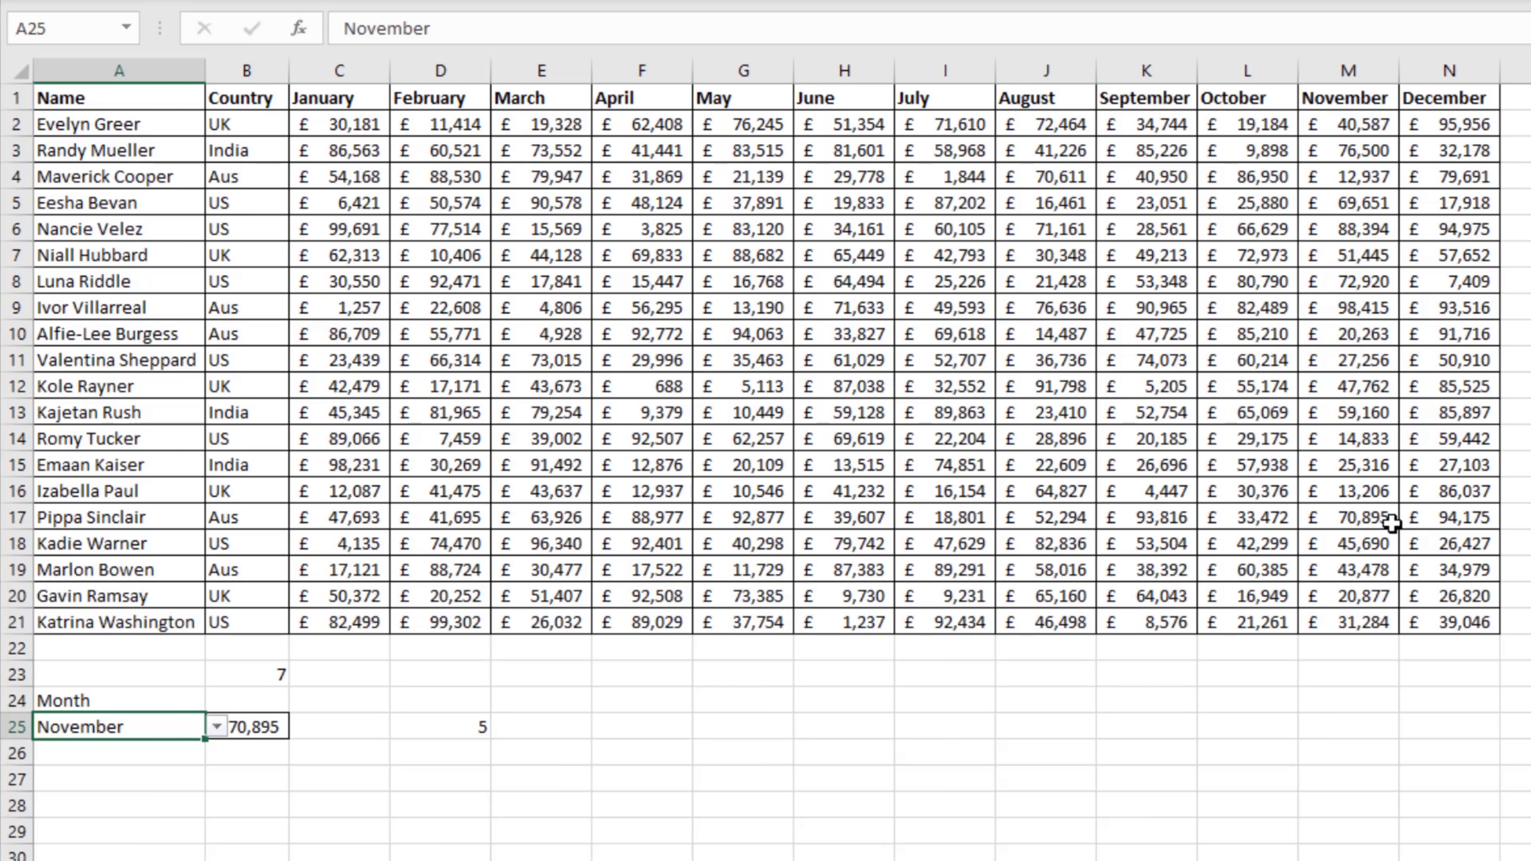
Step: Compare the November figure in M17 with the result and formula in B25
click(1380, 522)
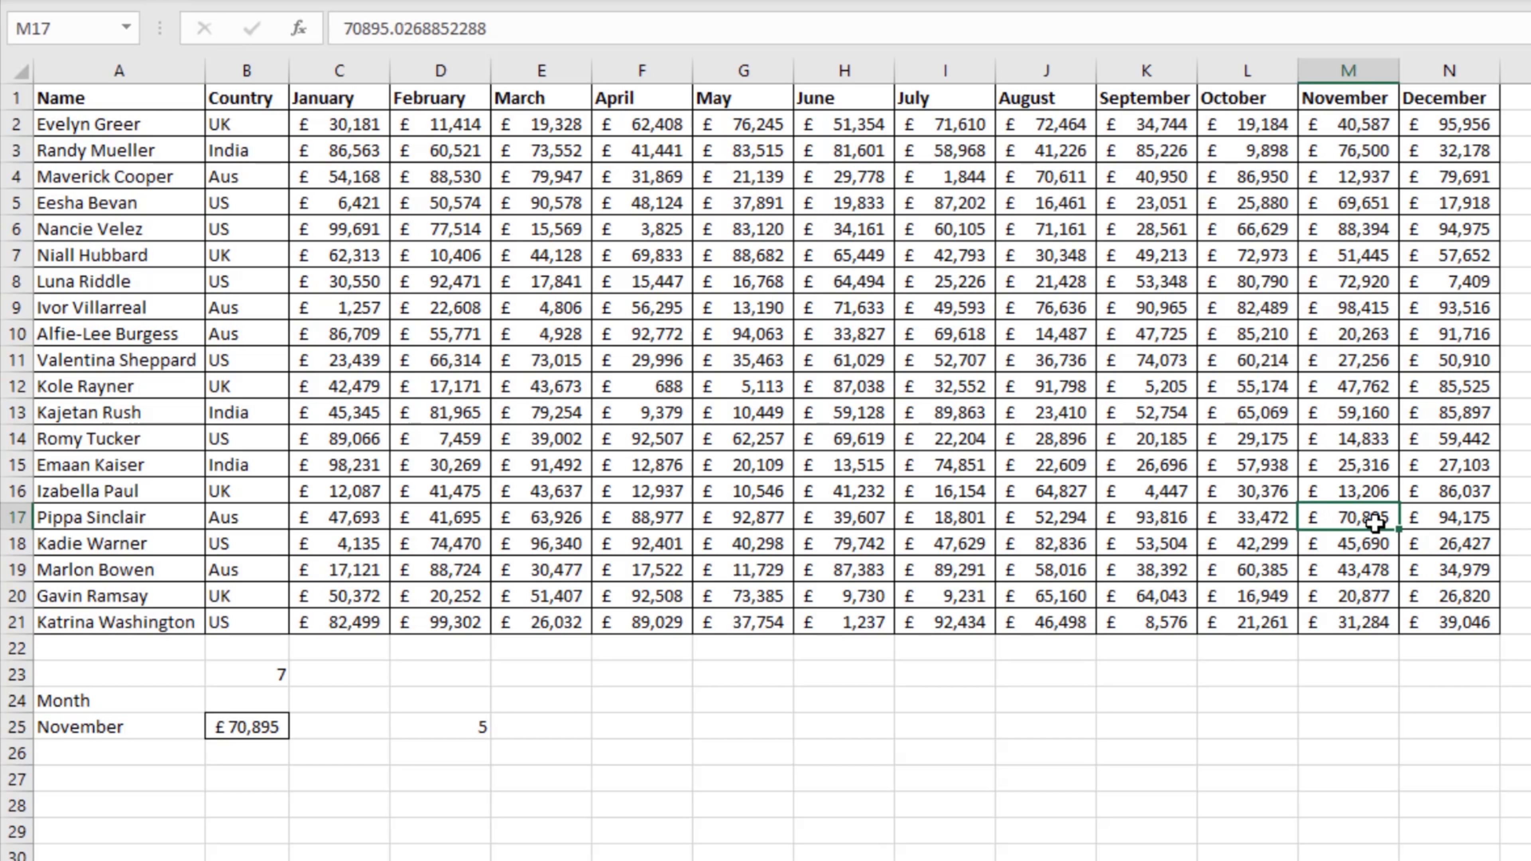
click(157, 728)
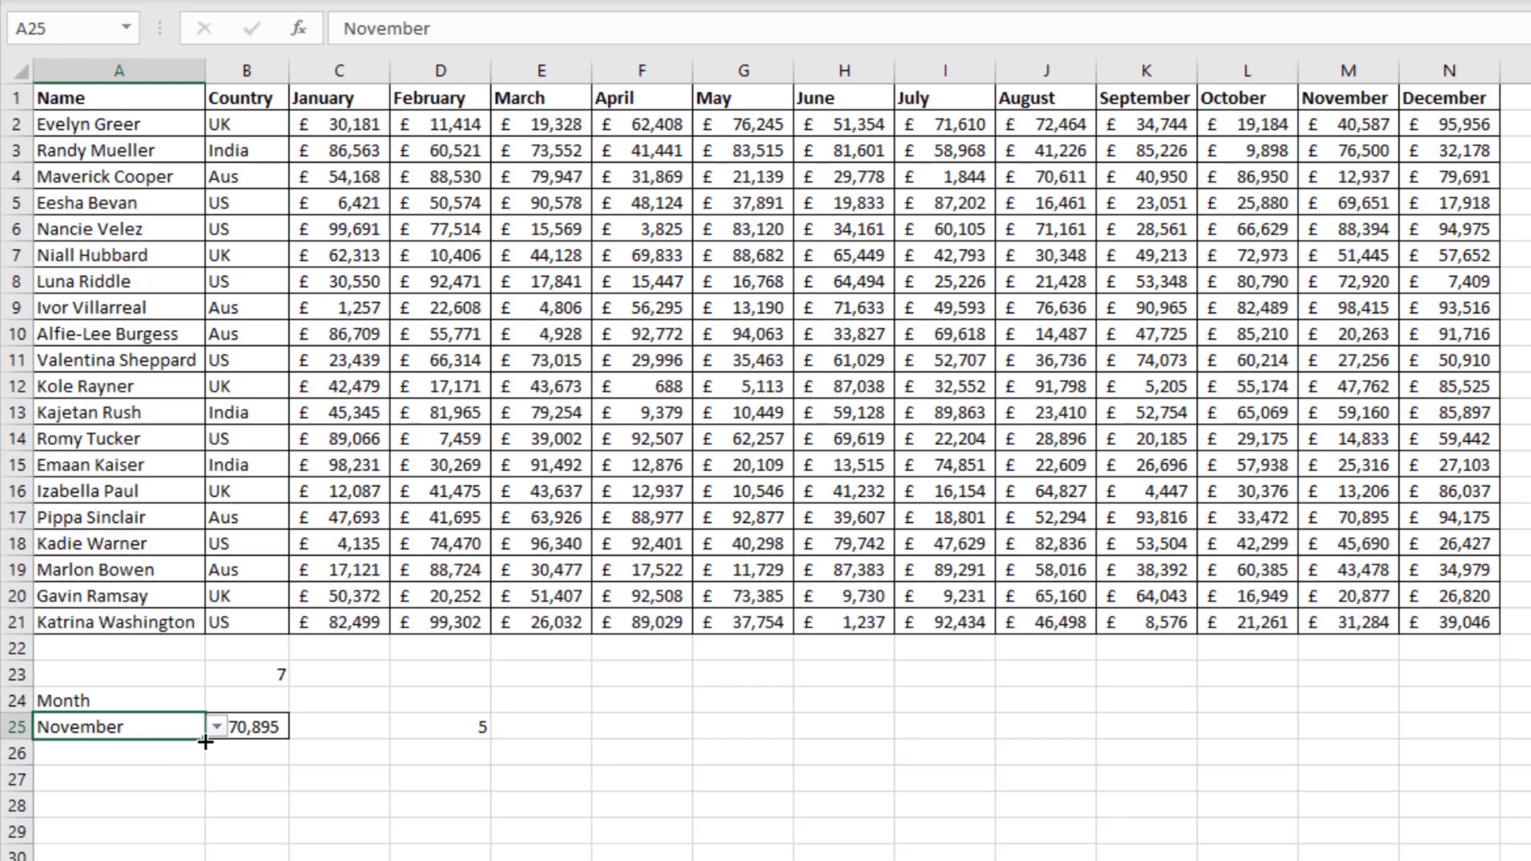
click(250, 732)
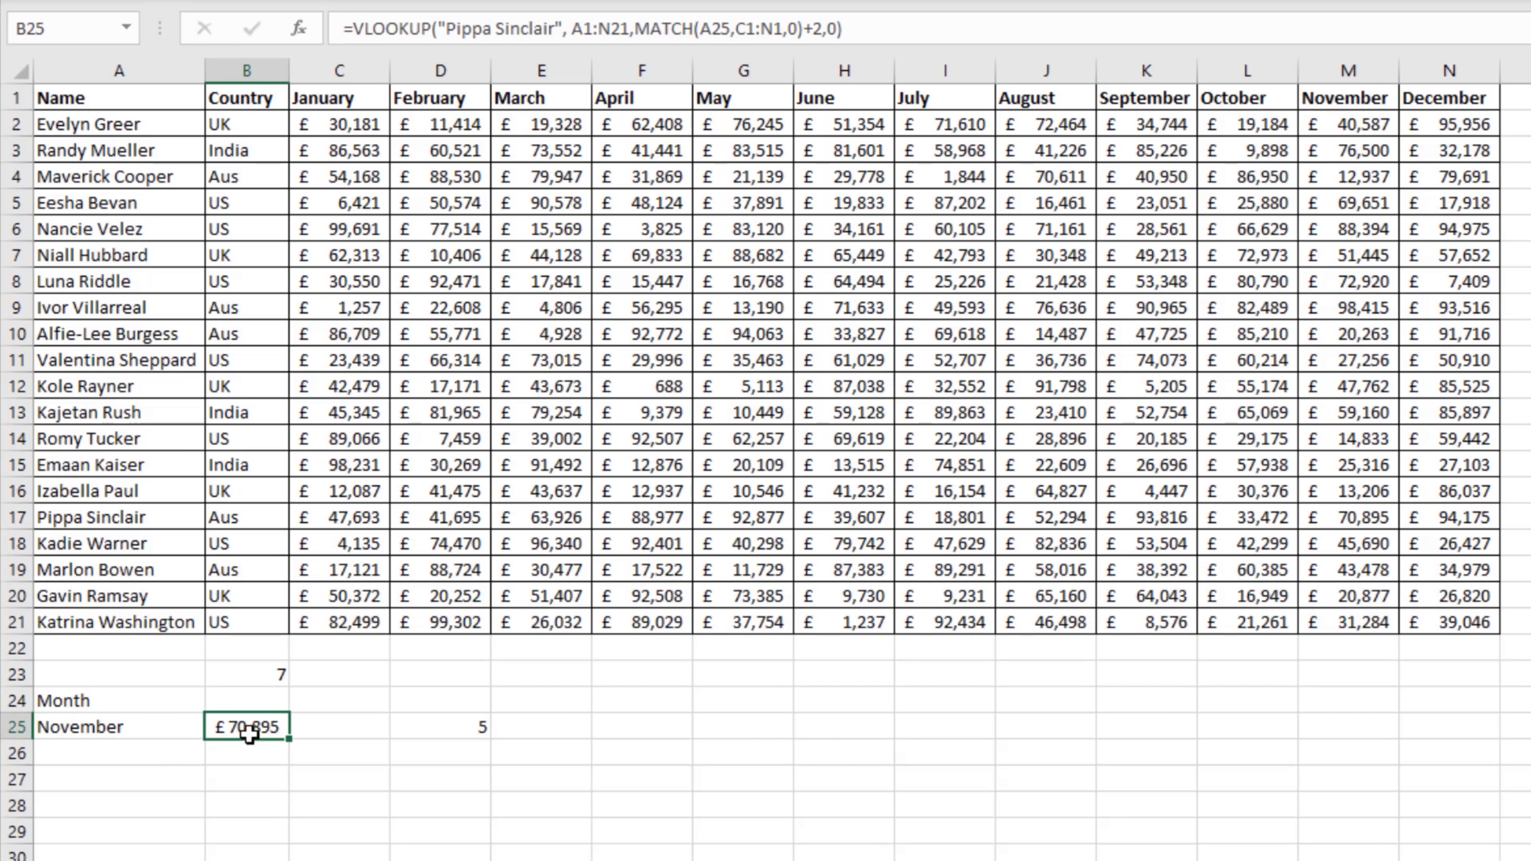